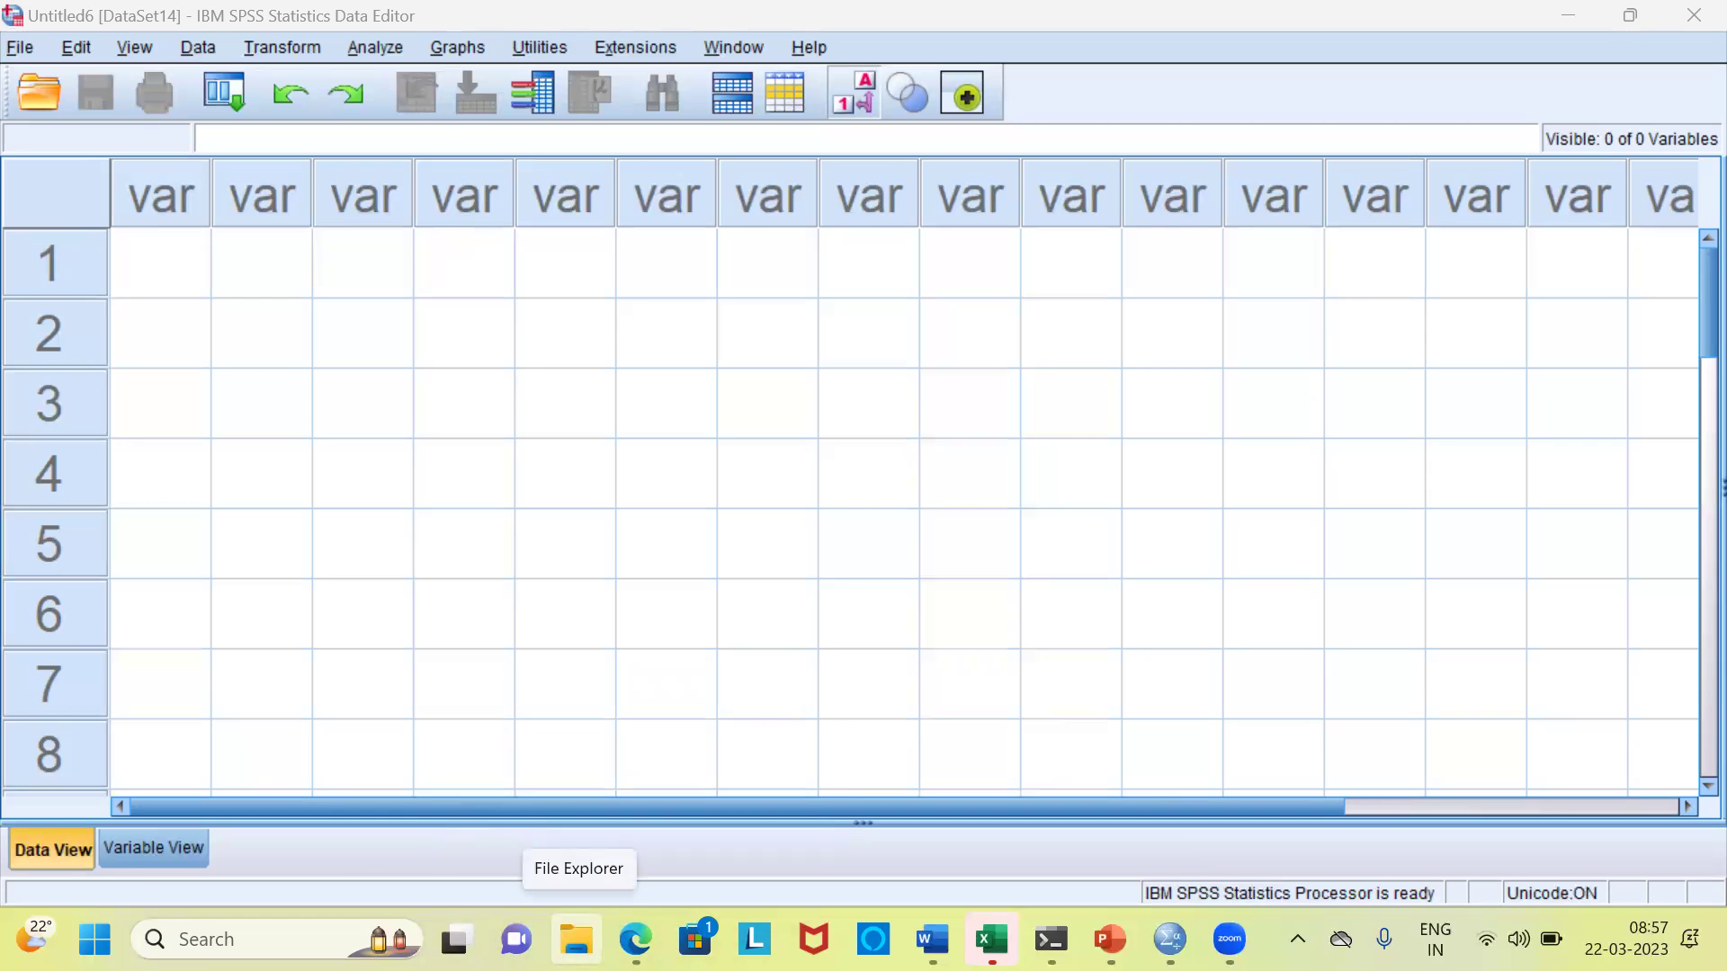
Step: Switch to File Explorer and open the IBM folder inside Program Files on the Windows-SSD (C:) drive
left_click(576, 939)
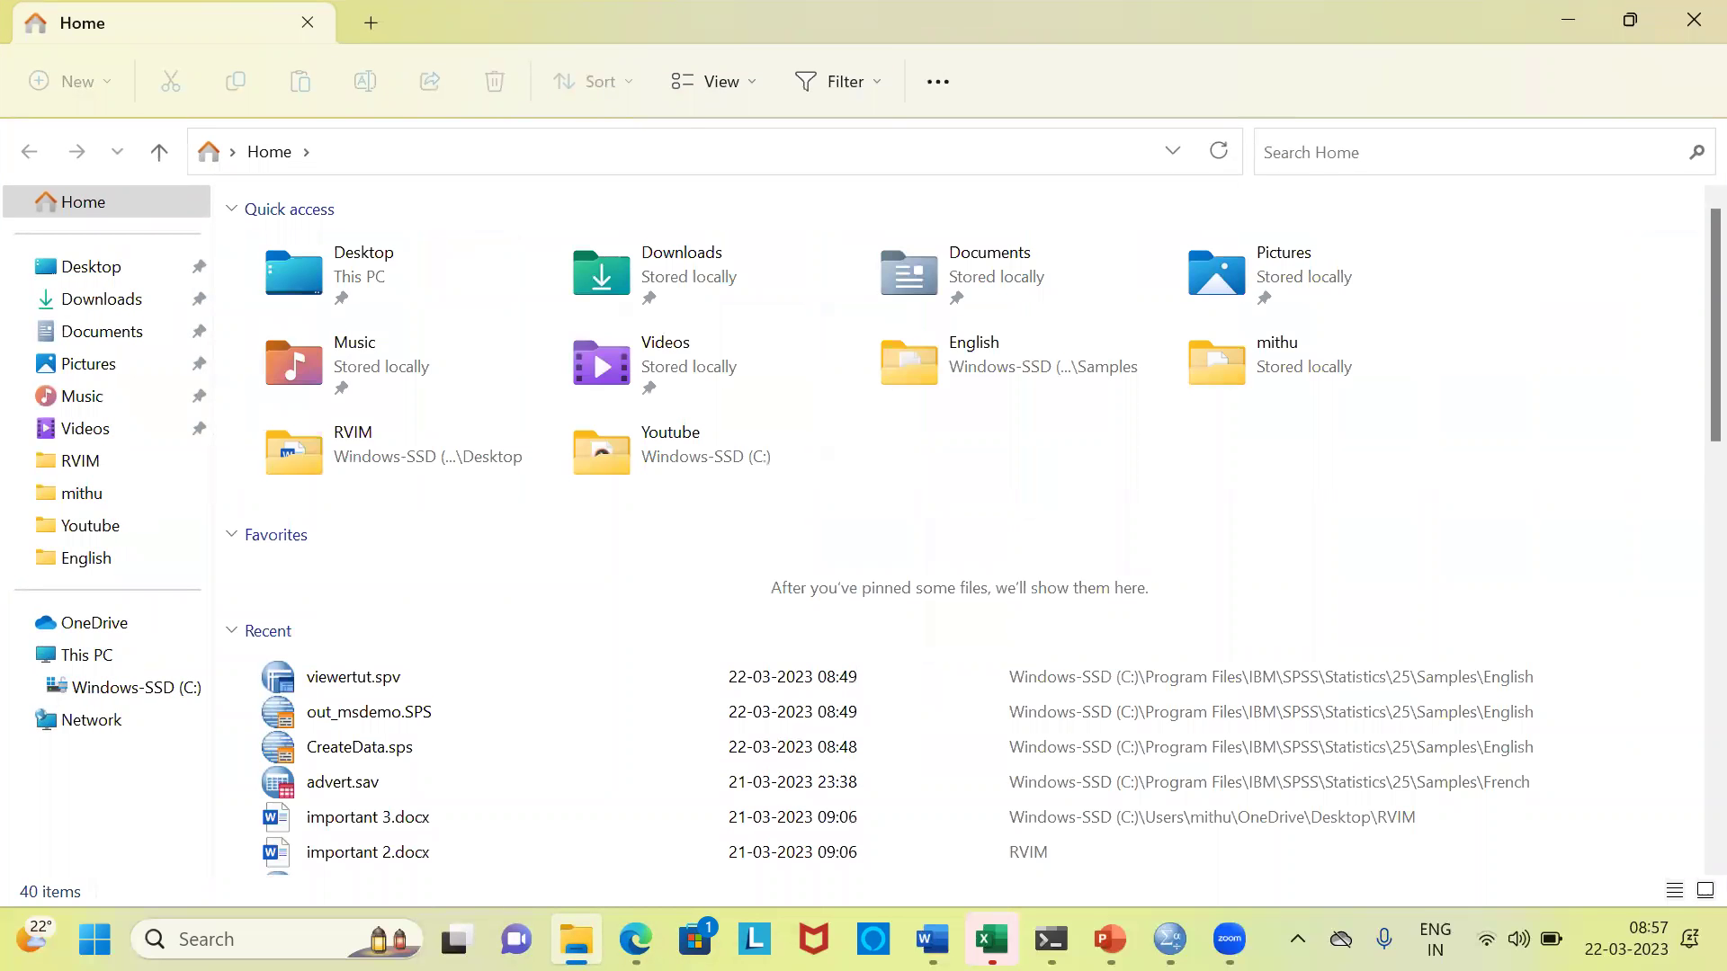
left_click(133, 688)
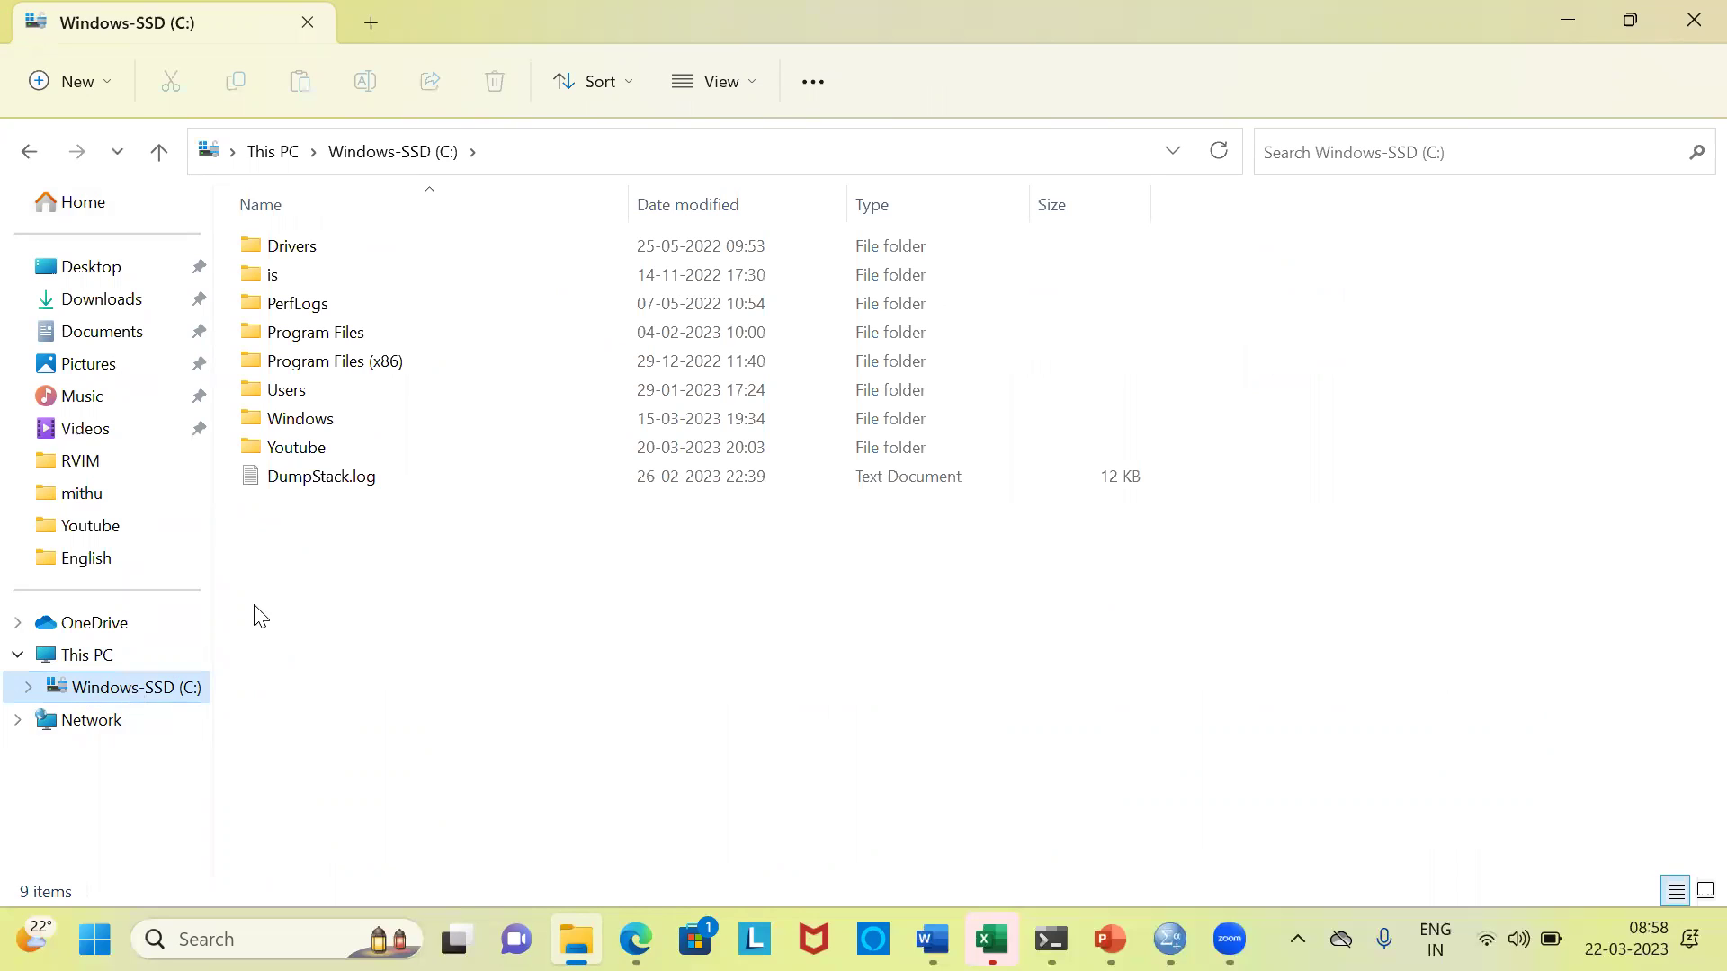
double_click(333, 334)
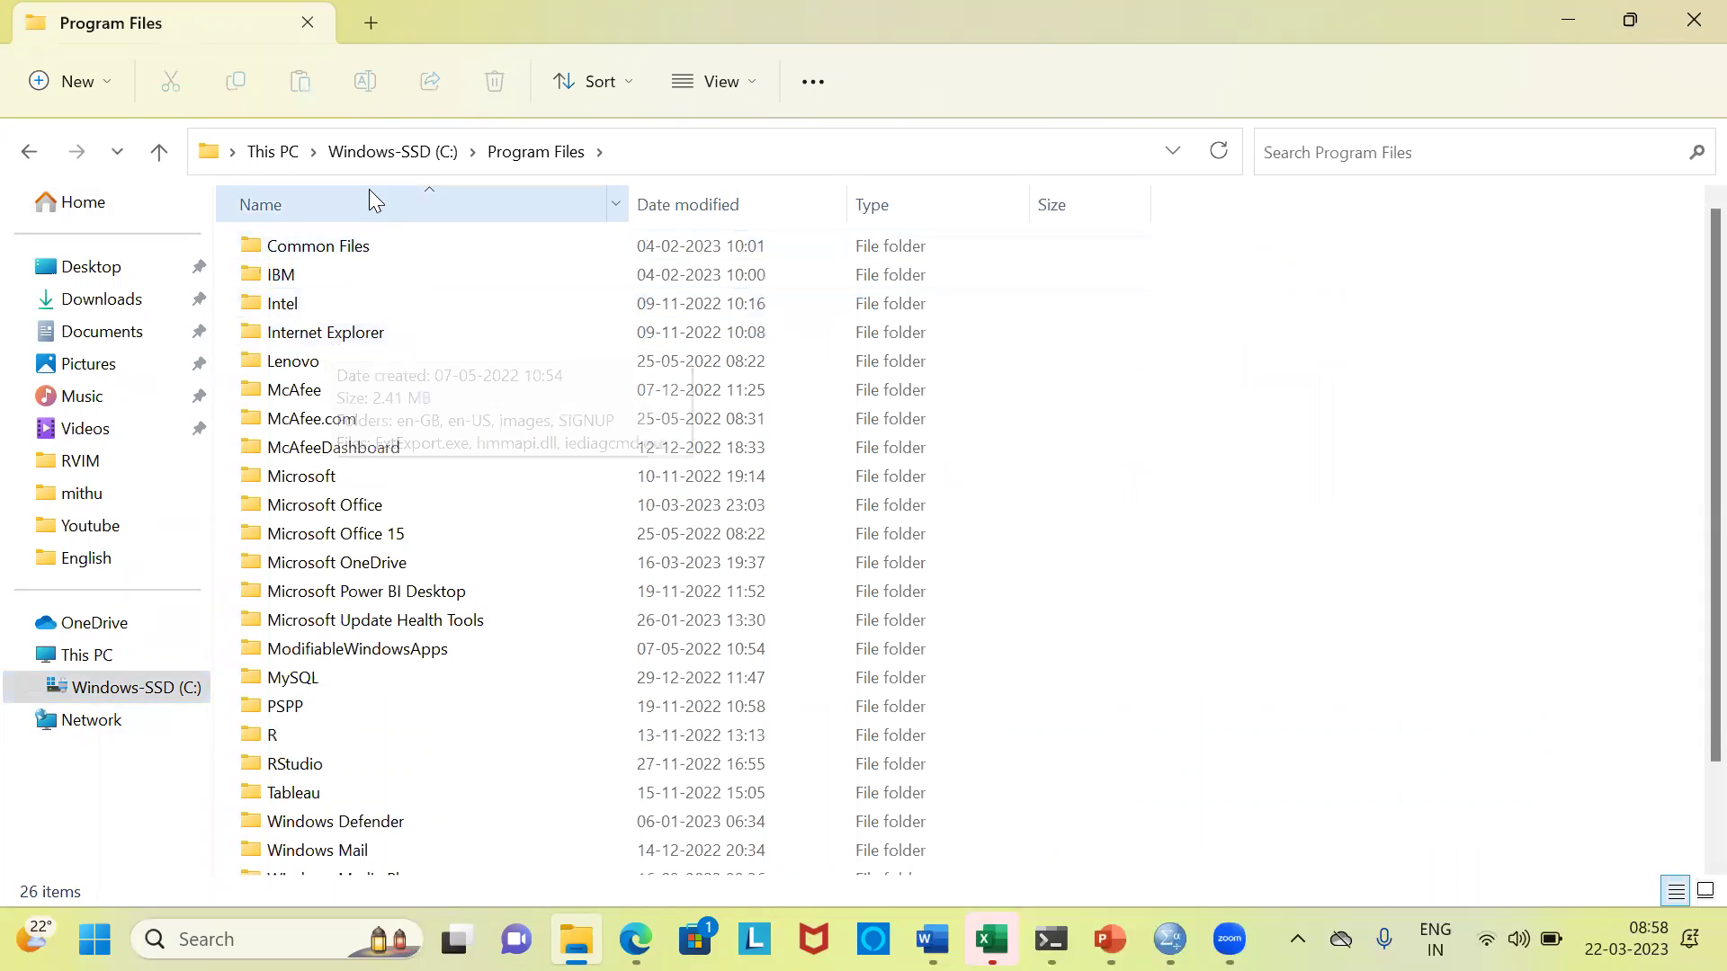
mouse_move(335, 243)
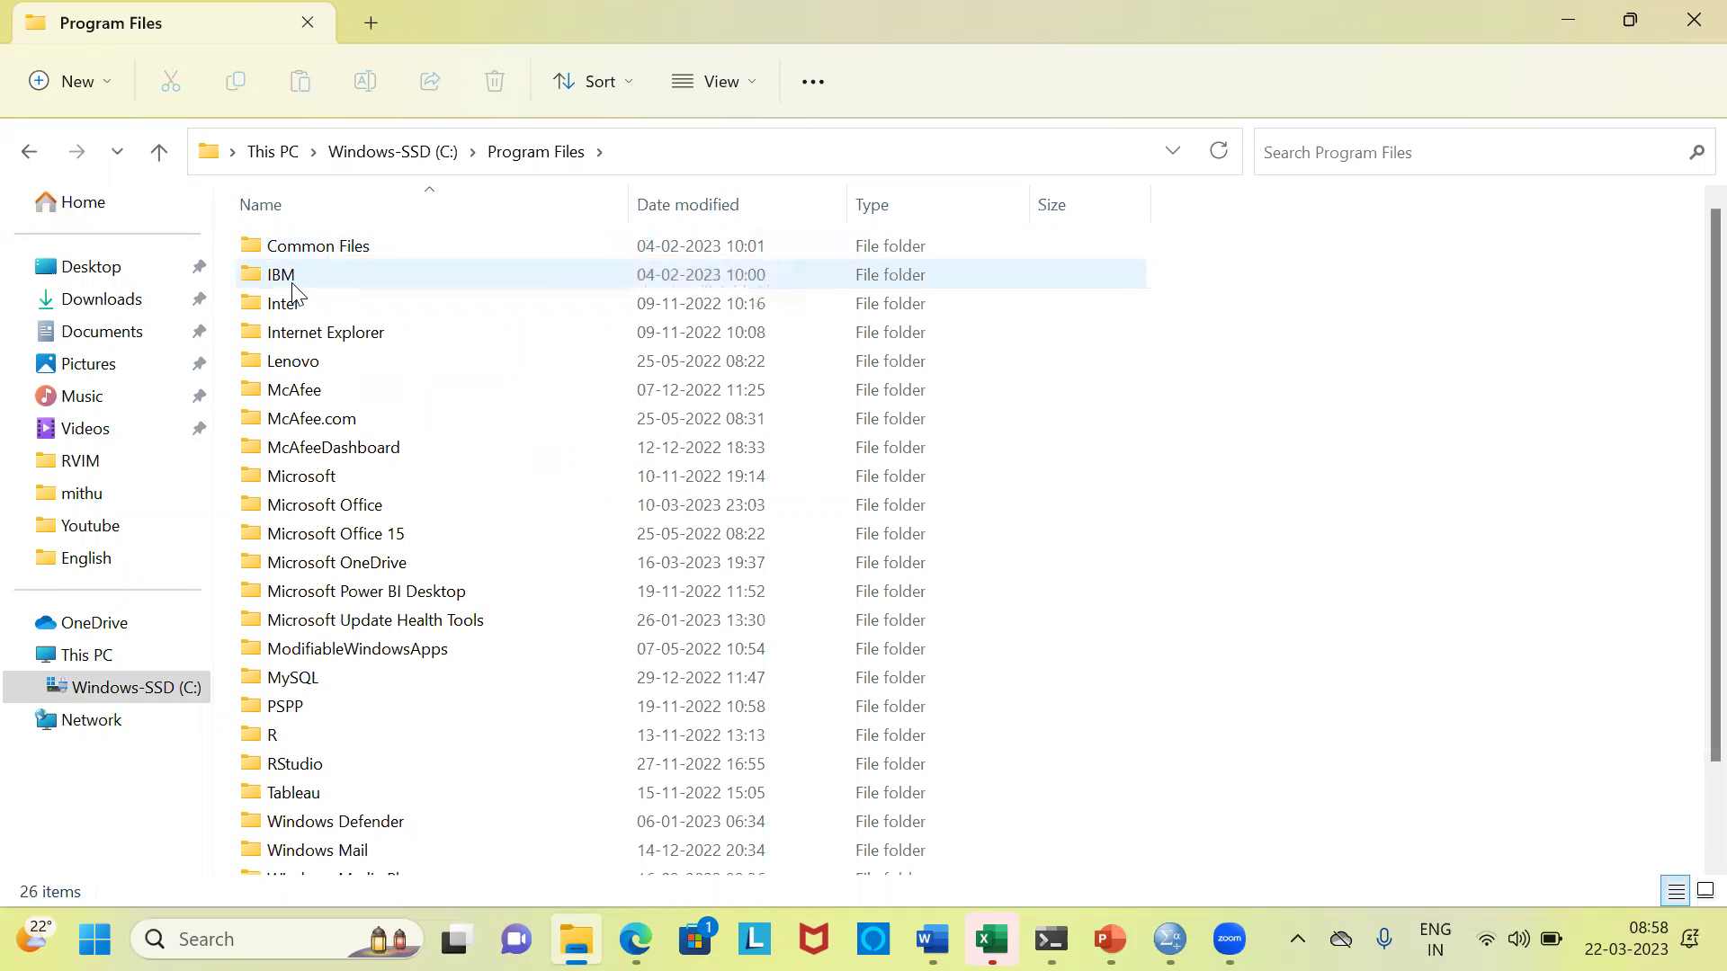
mouse_move(293, 288)
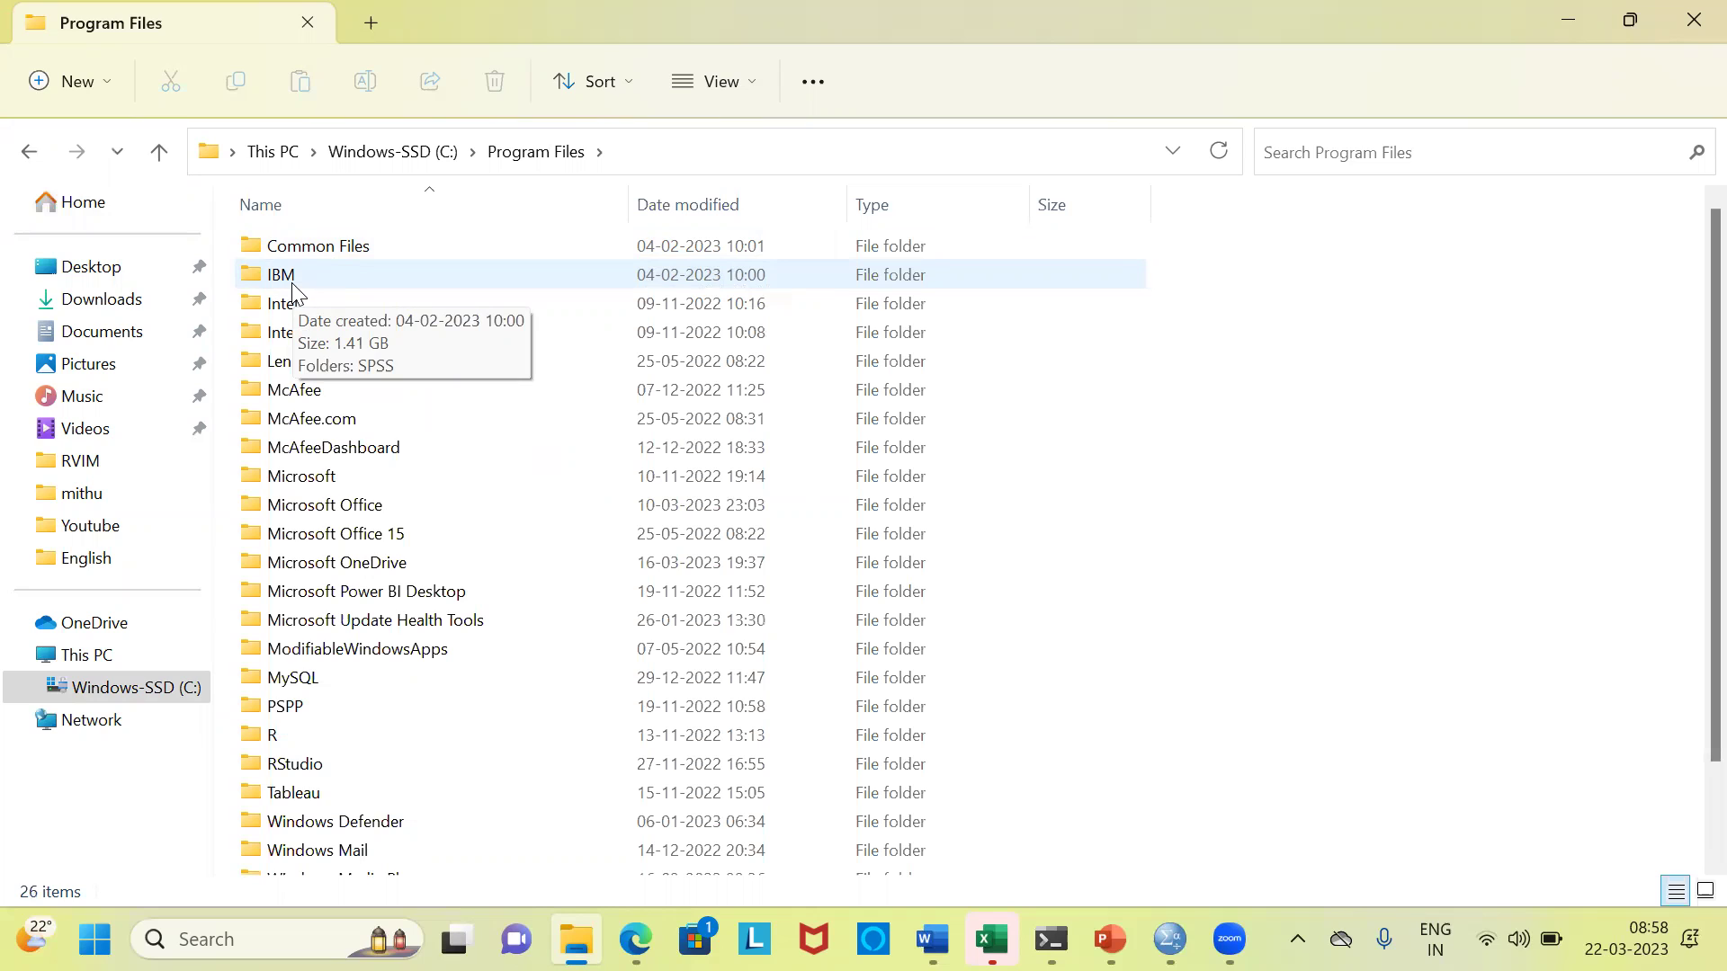
double_click(293, 280)
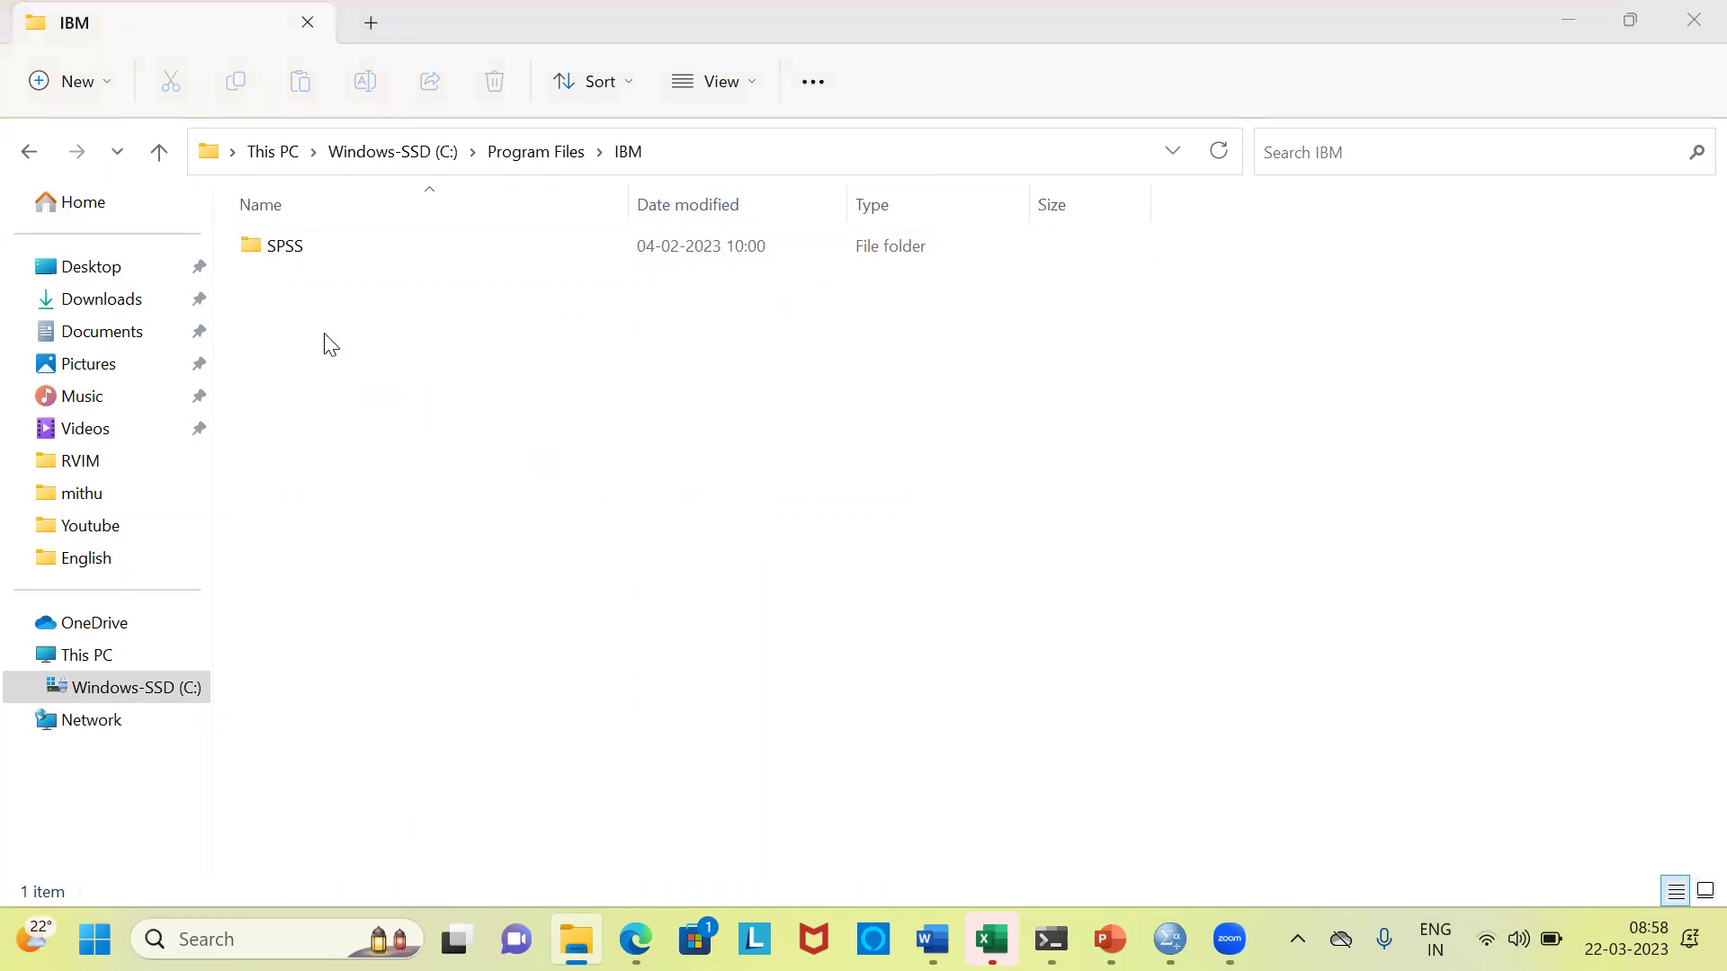
Step: Go from the IBM folder through SPSS, Statistics and 25 into the Samples folder
double_click(276, 264)
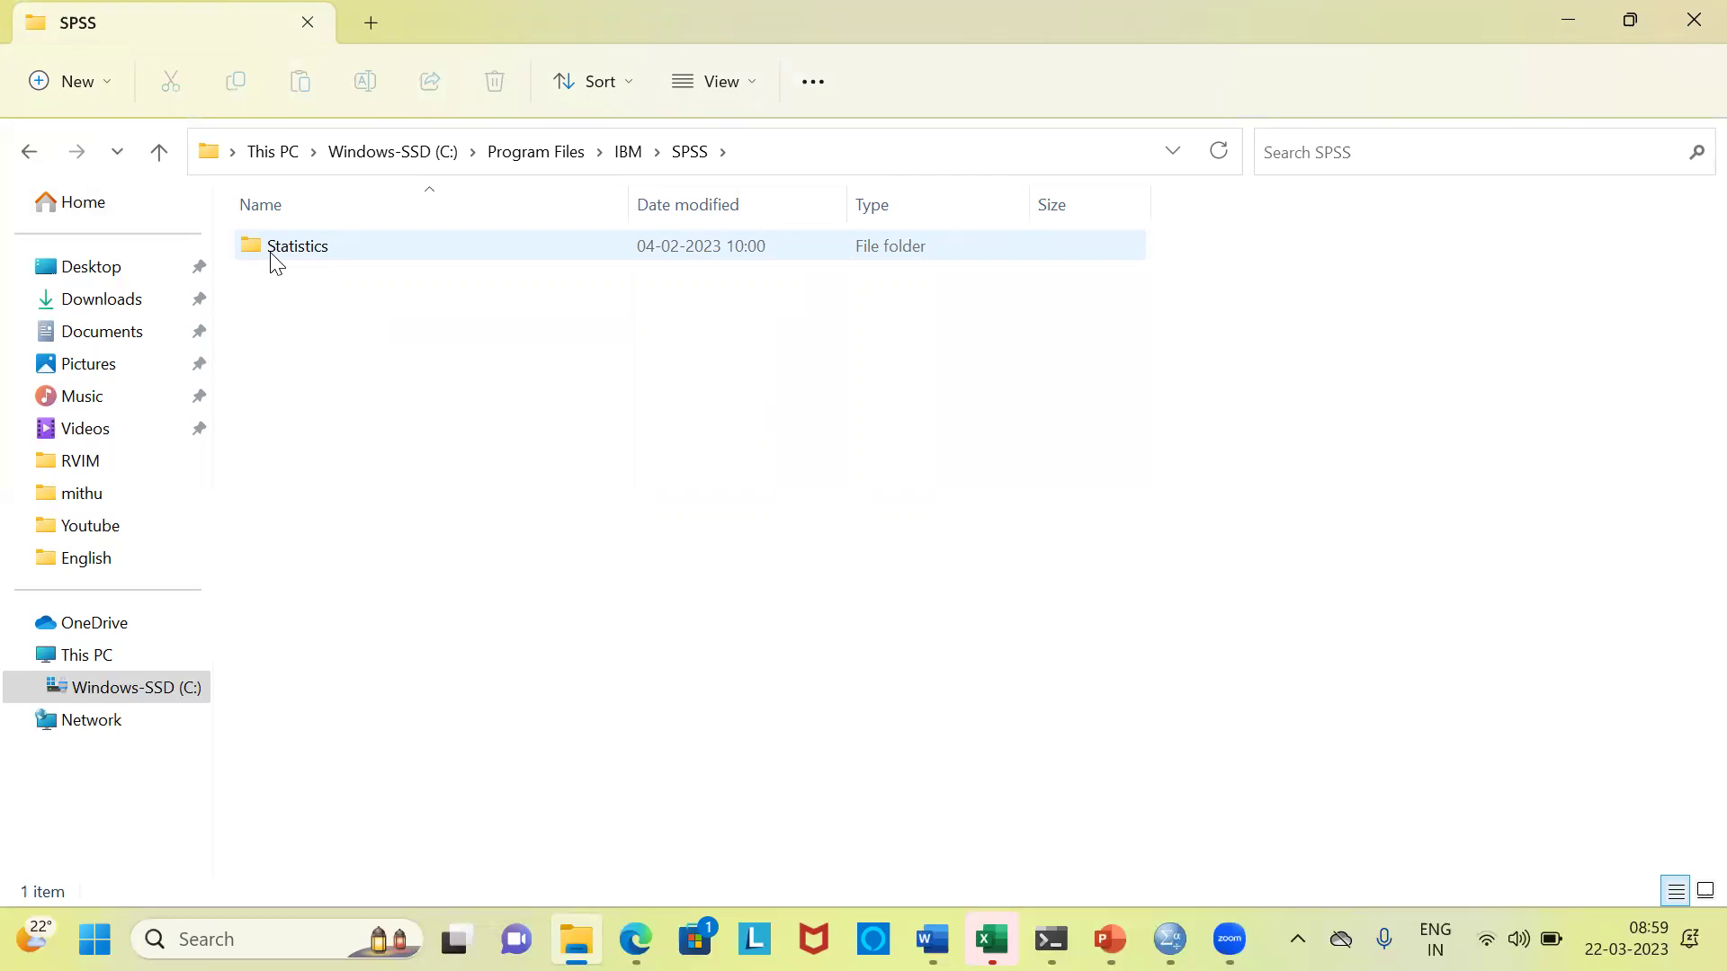
double_click(275, 263)
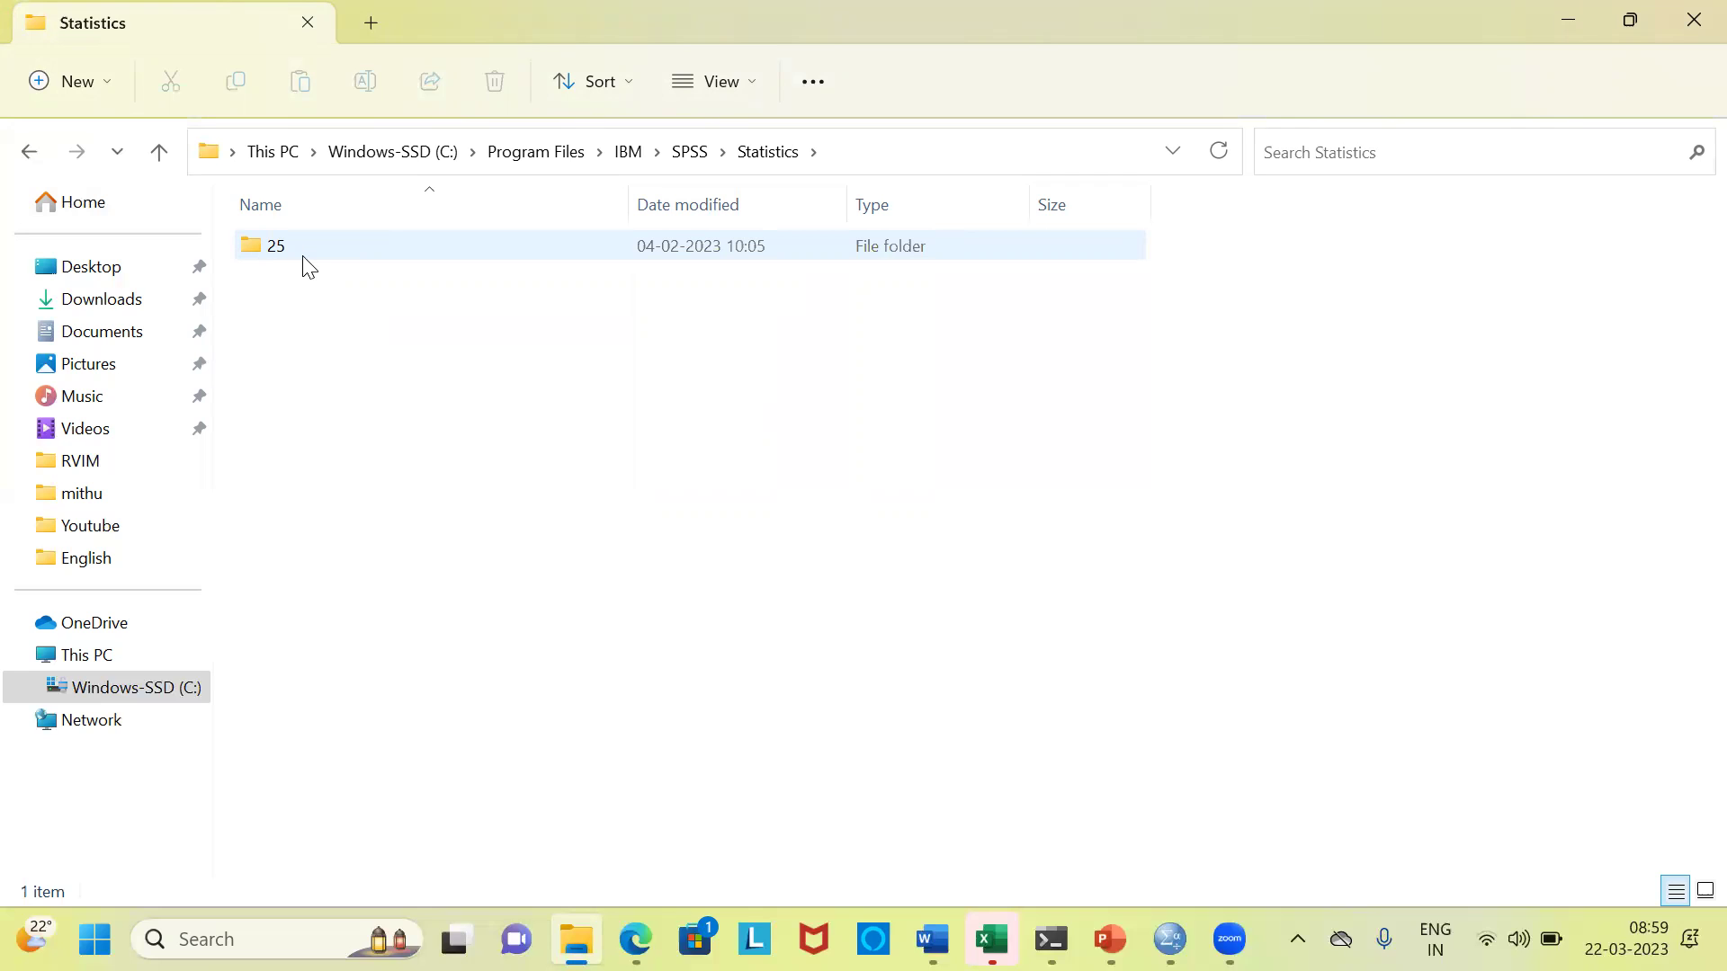
mouse_move(308, 267)
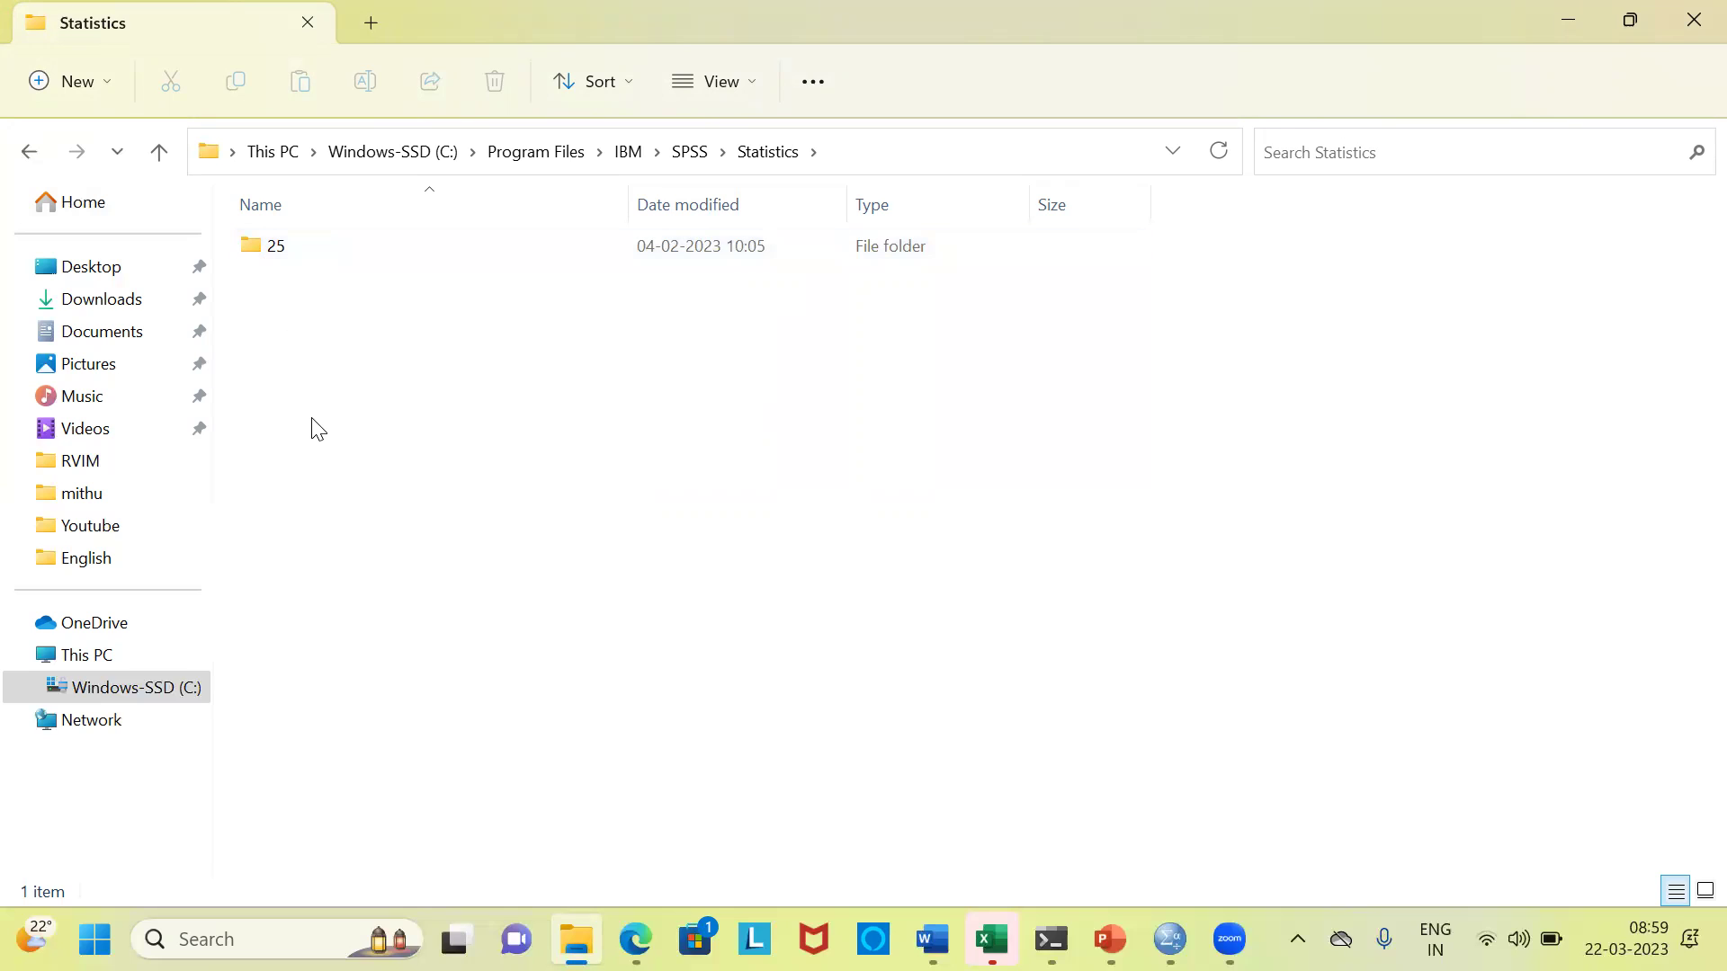
double_click(280, 257)
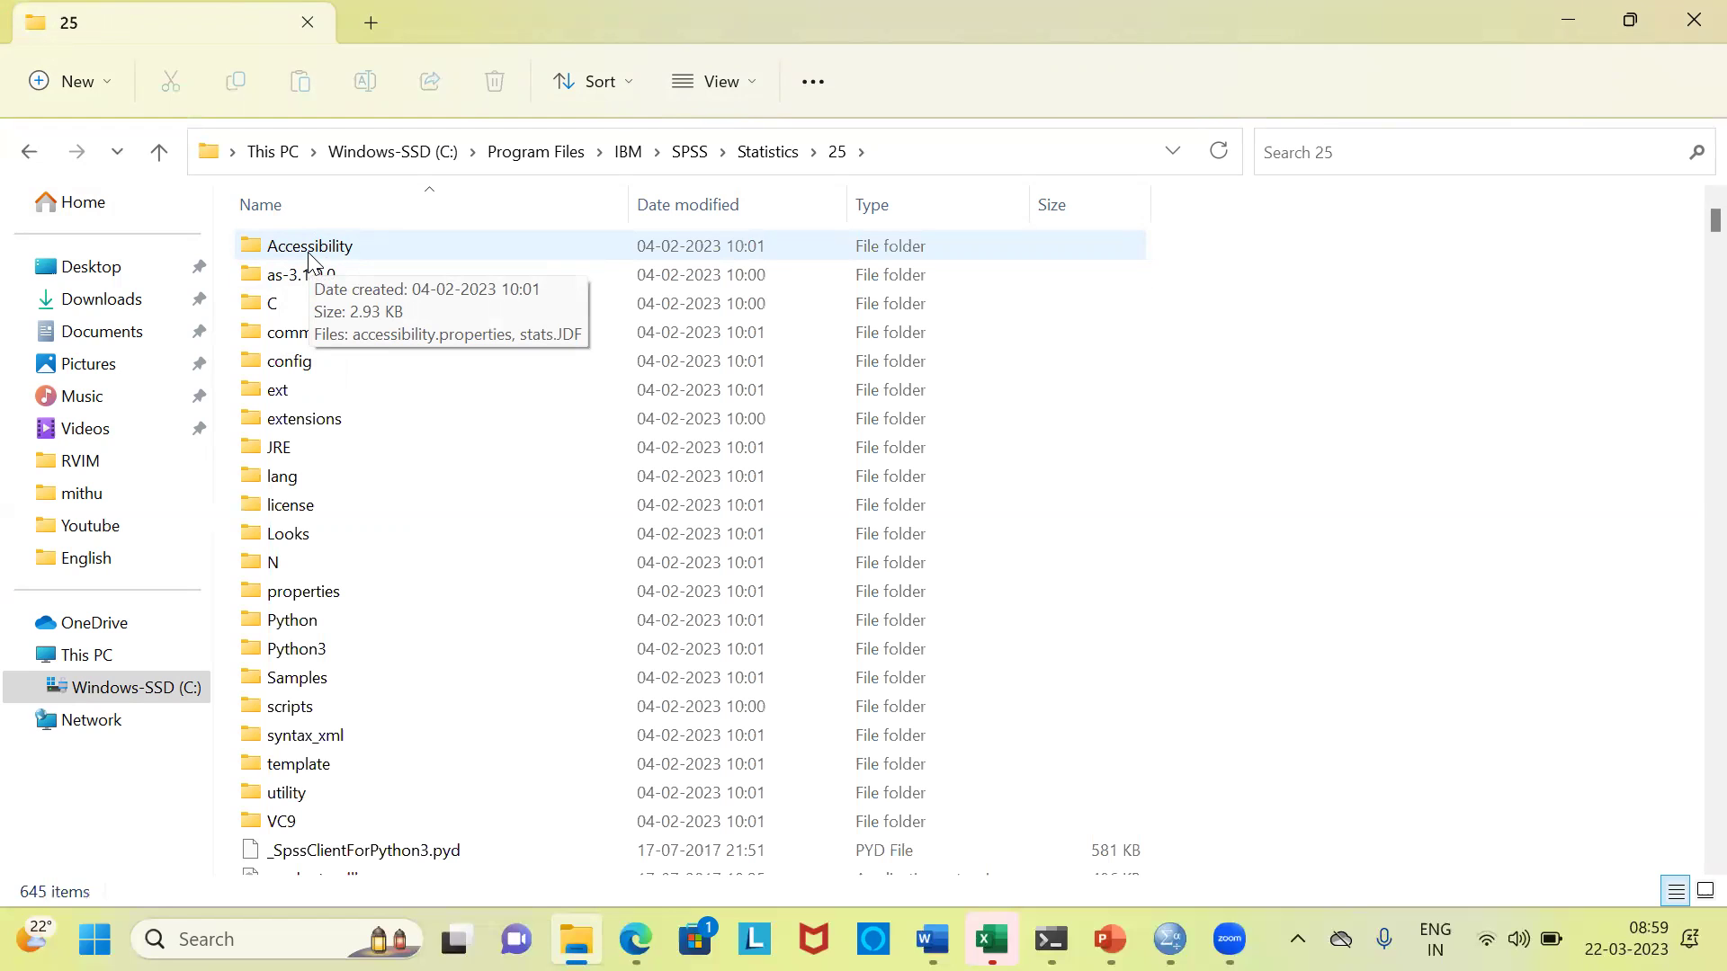
left_click(305, 686)
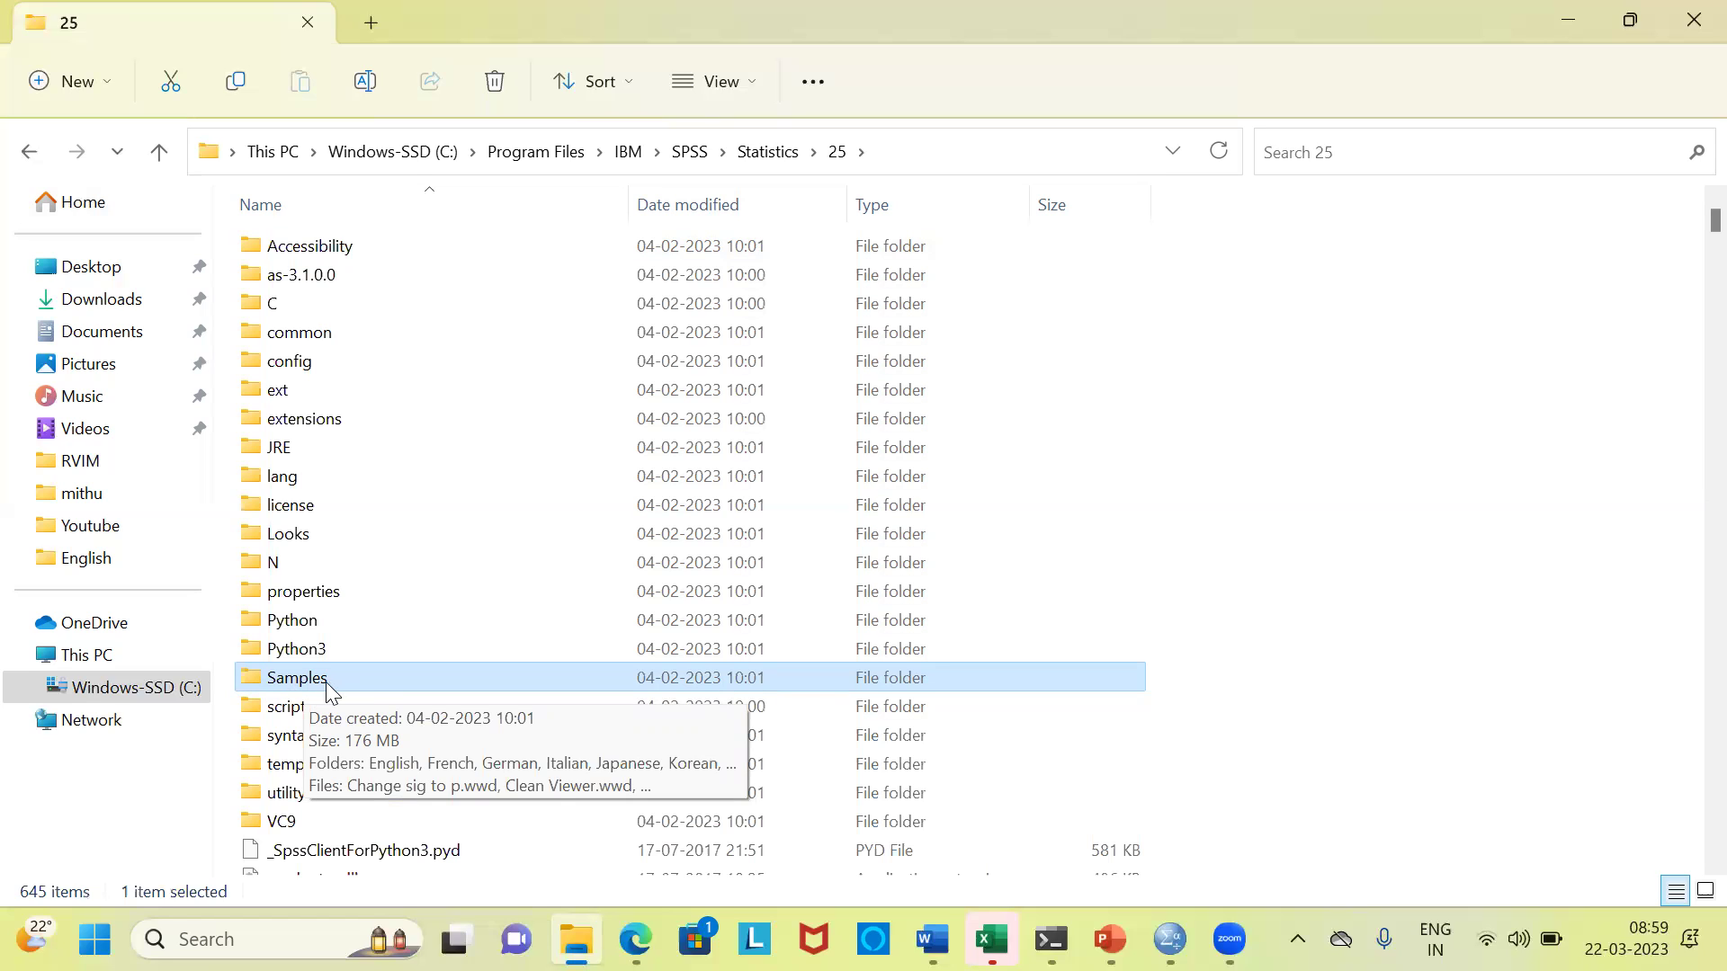
double_click(271, 680)
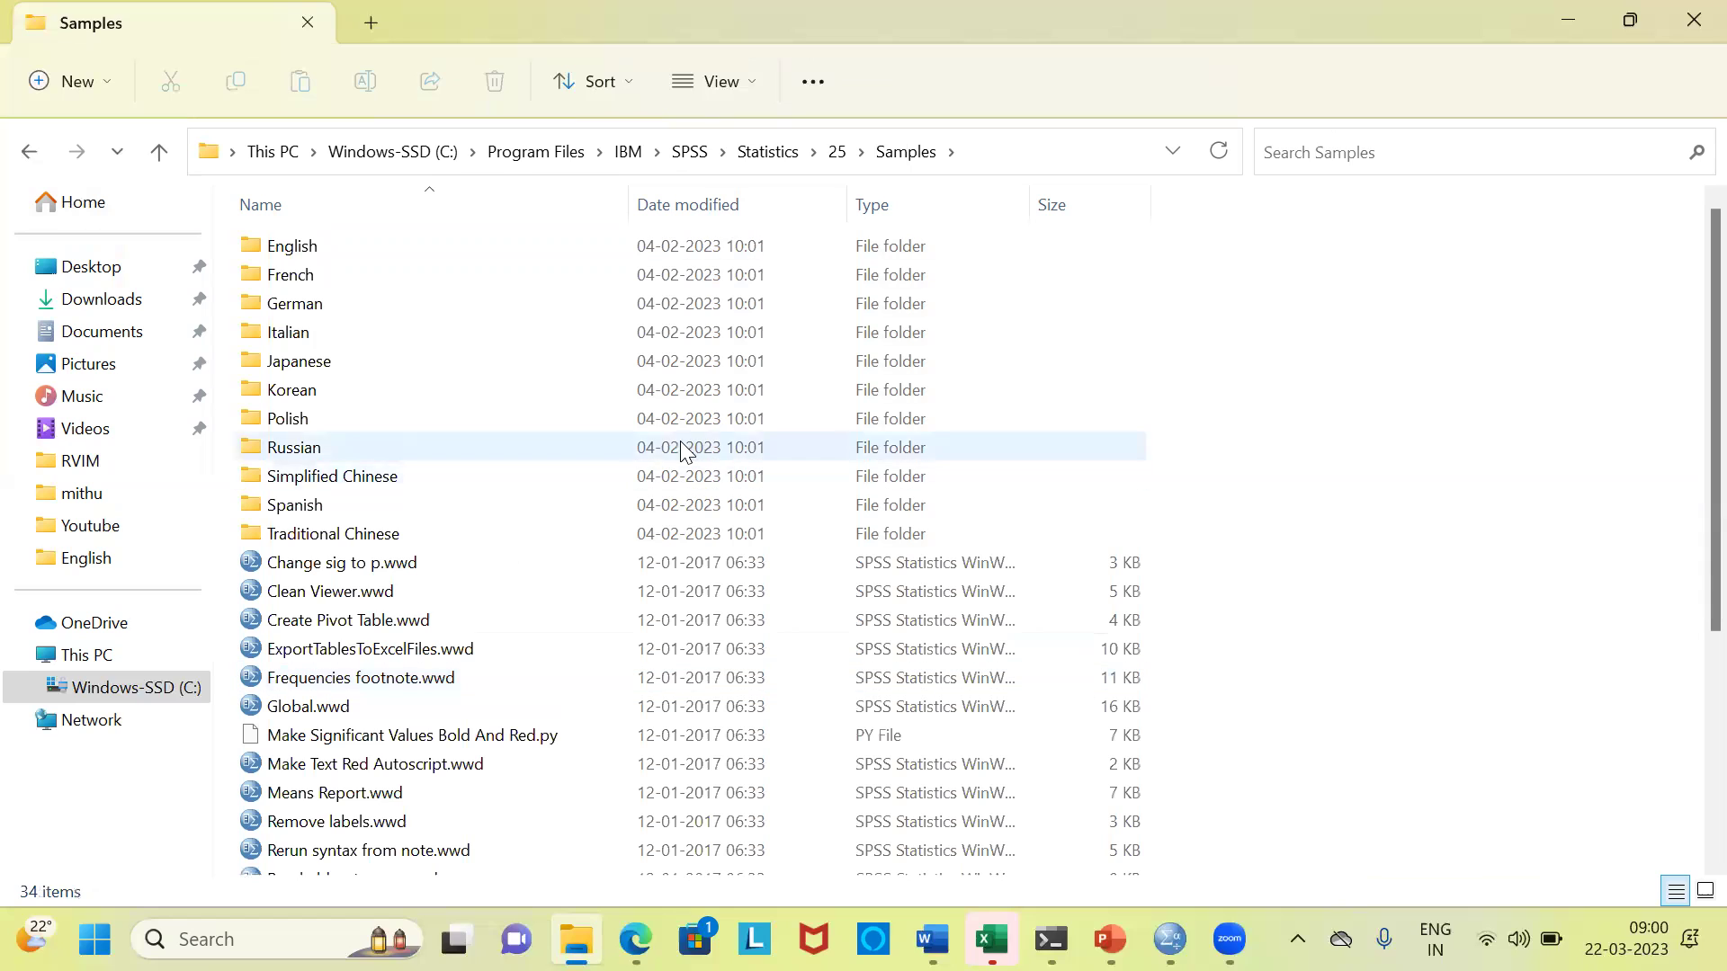
Step: Examine the language folders in Samples one by one, from English through Traditional Chinese
left_click(324, 255)
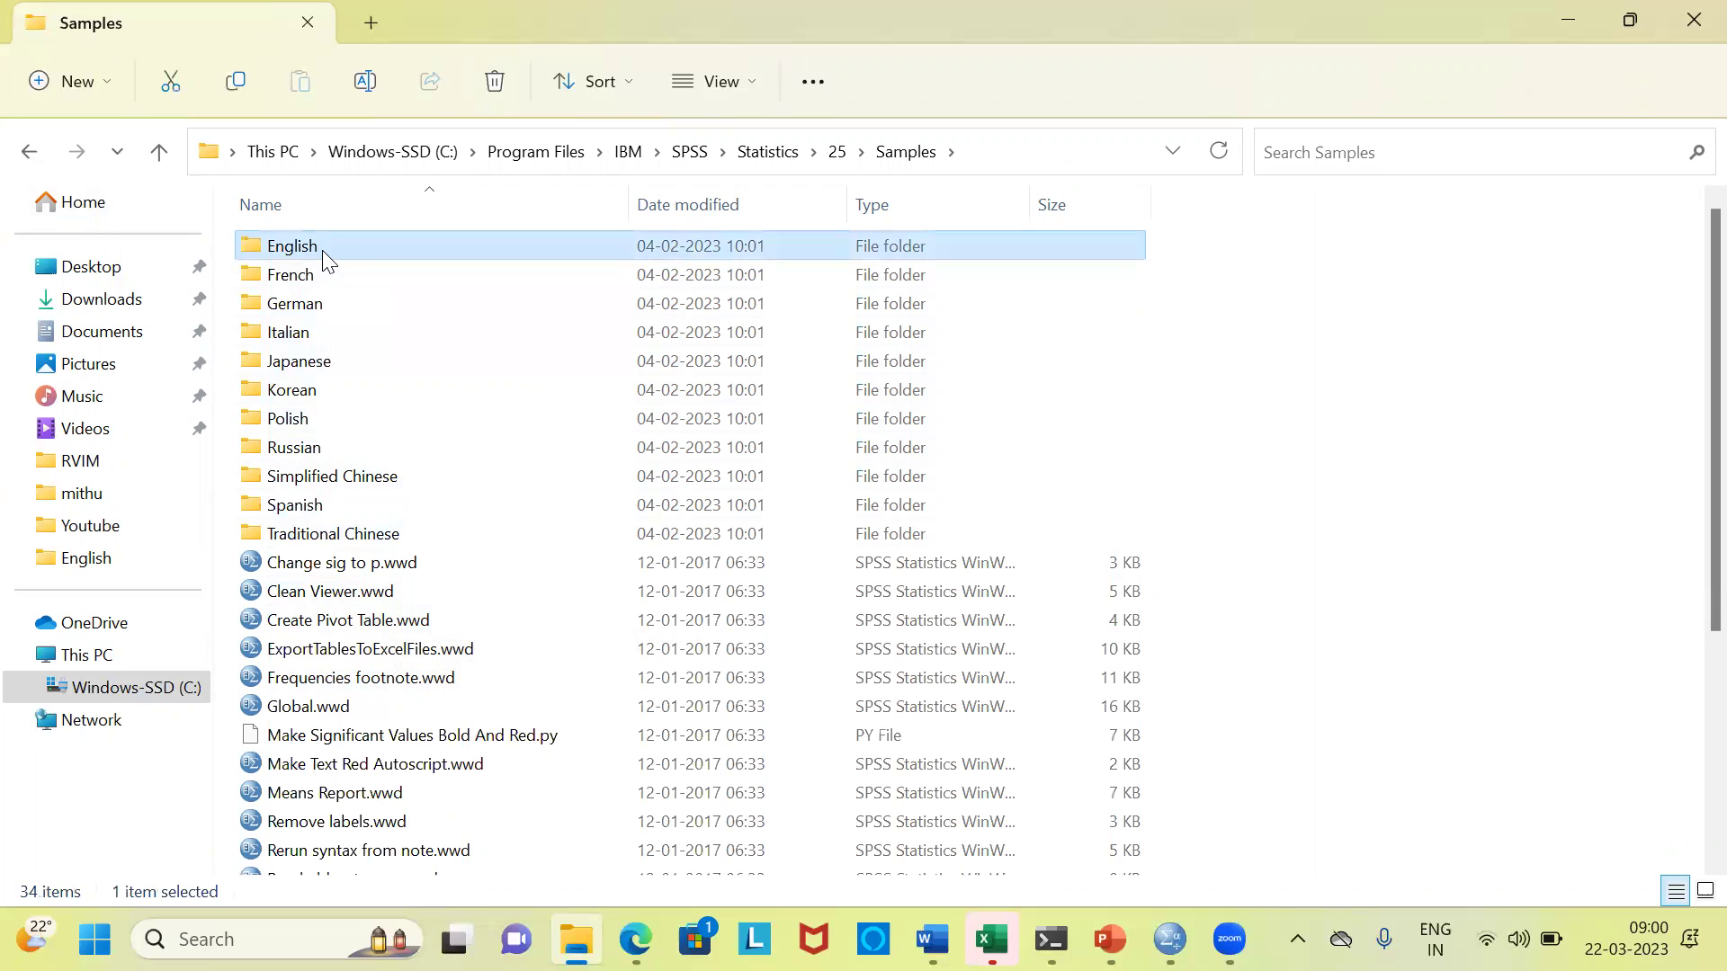
left_click(324, 283)
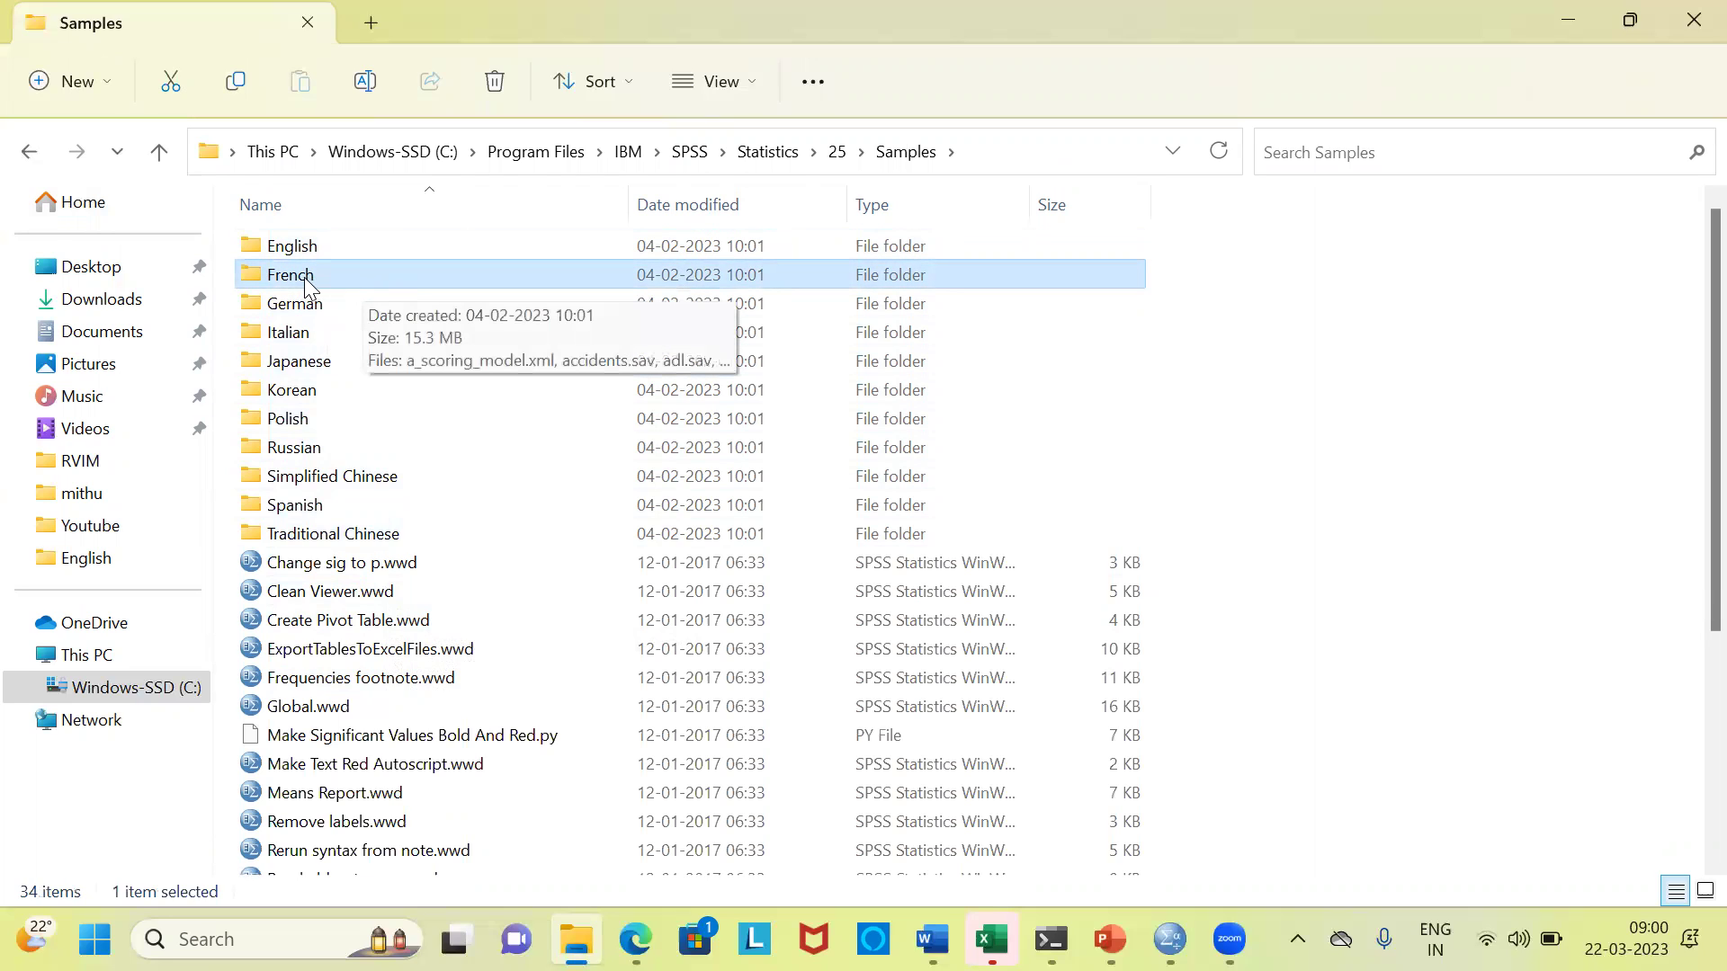
left_click(326, 309)
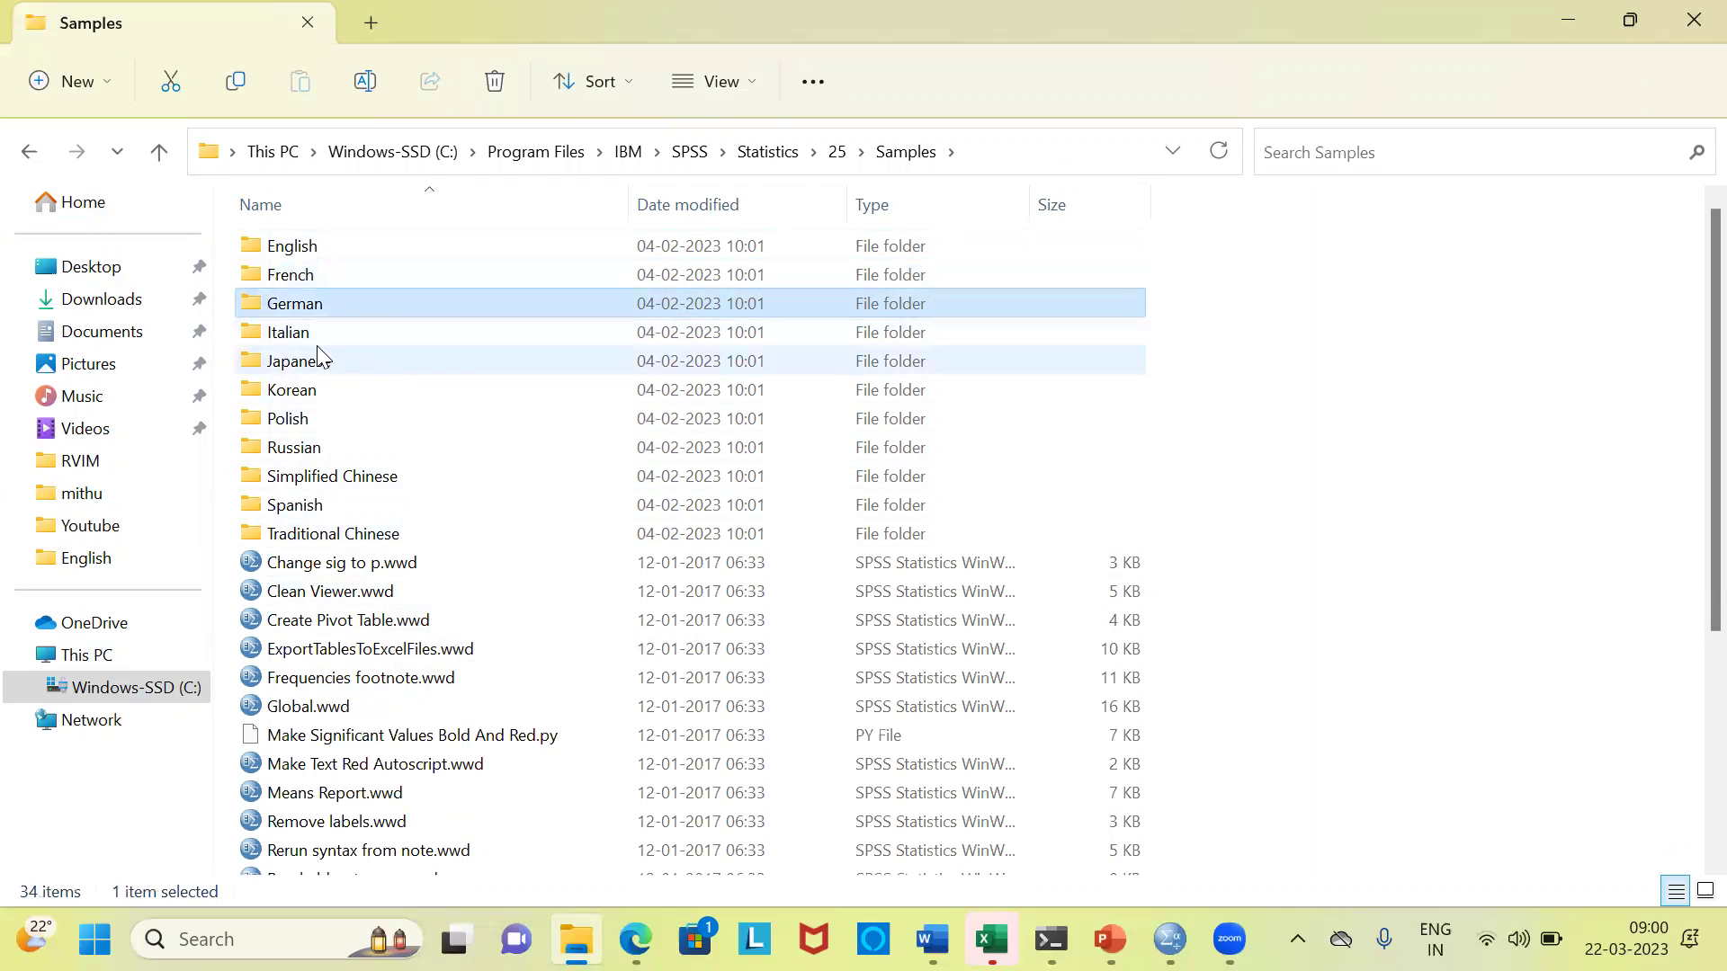
left_click(322, 358)
left_click(313, 335)
left_click(322, 361)
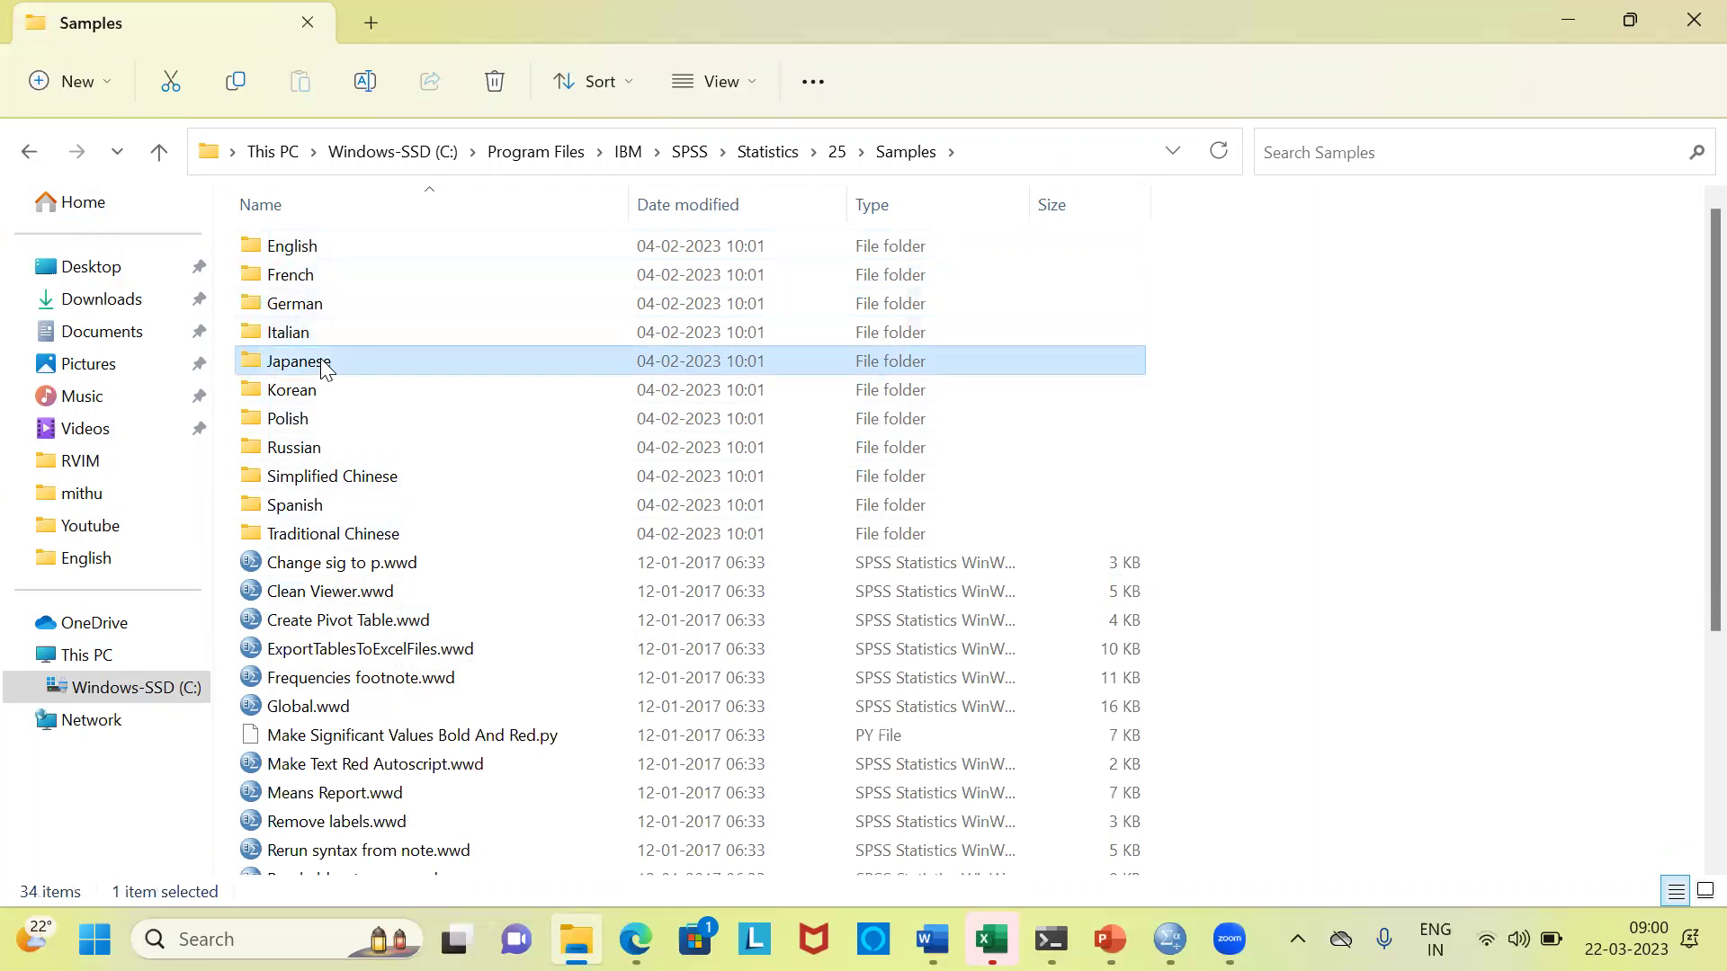
left_click(317, 396)
left_click(313, 415)
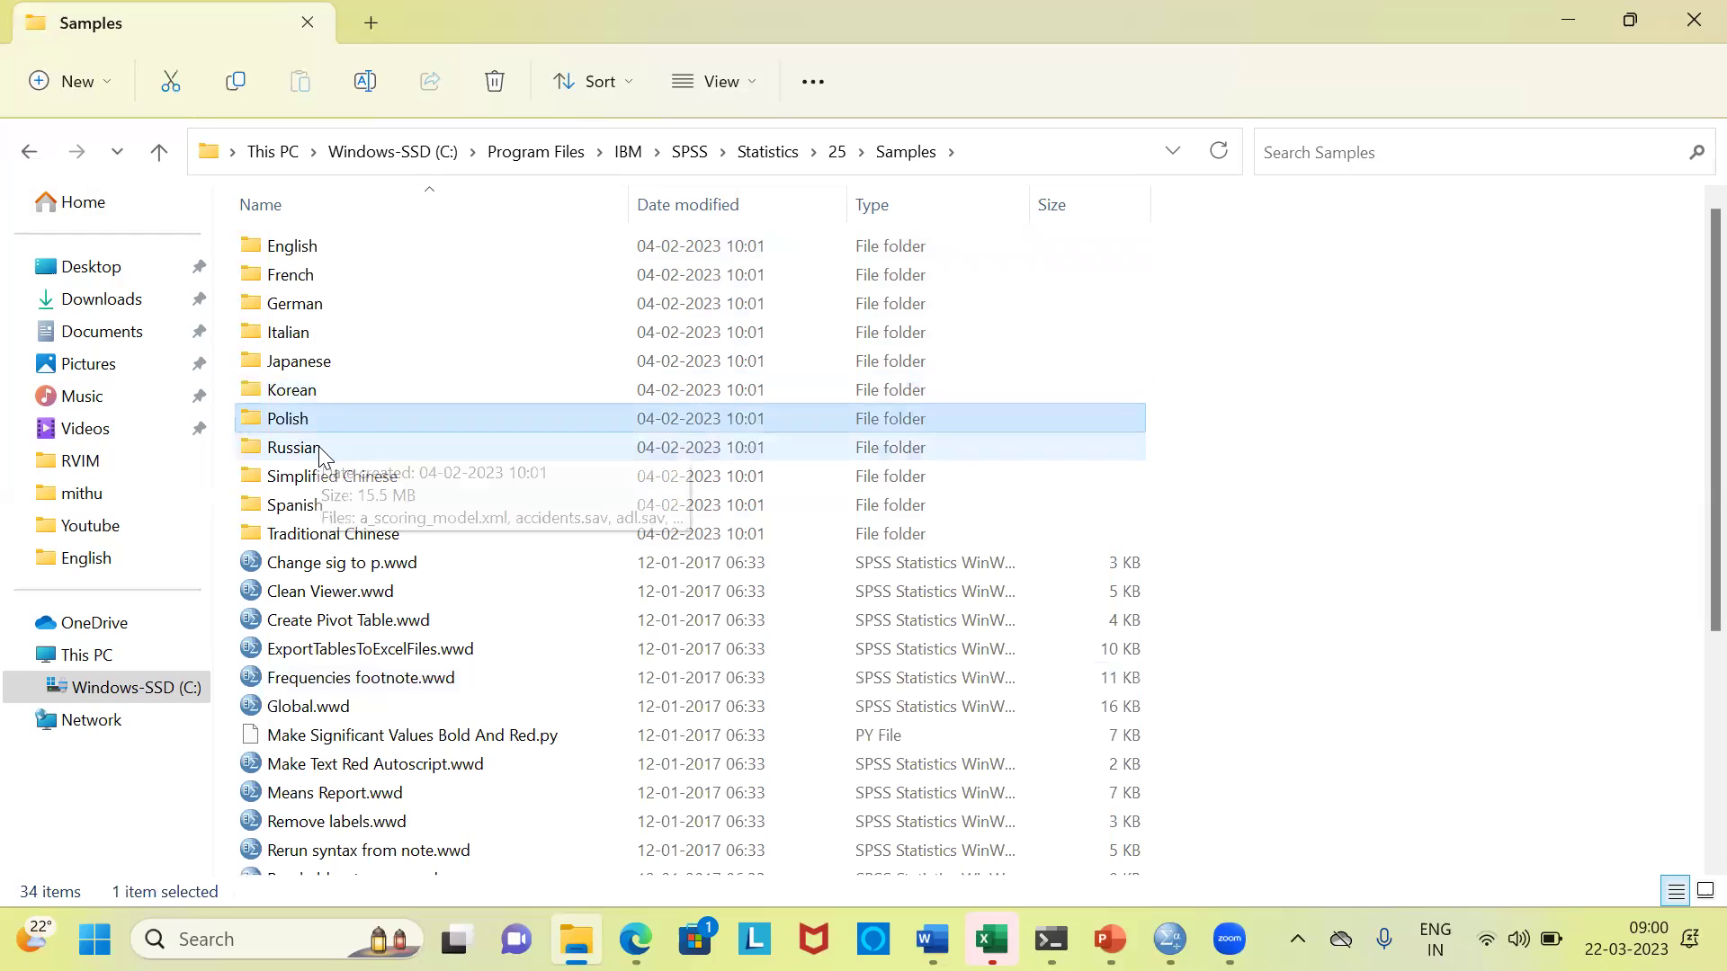
left_click(318, 446)
left_click(325, 477)
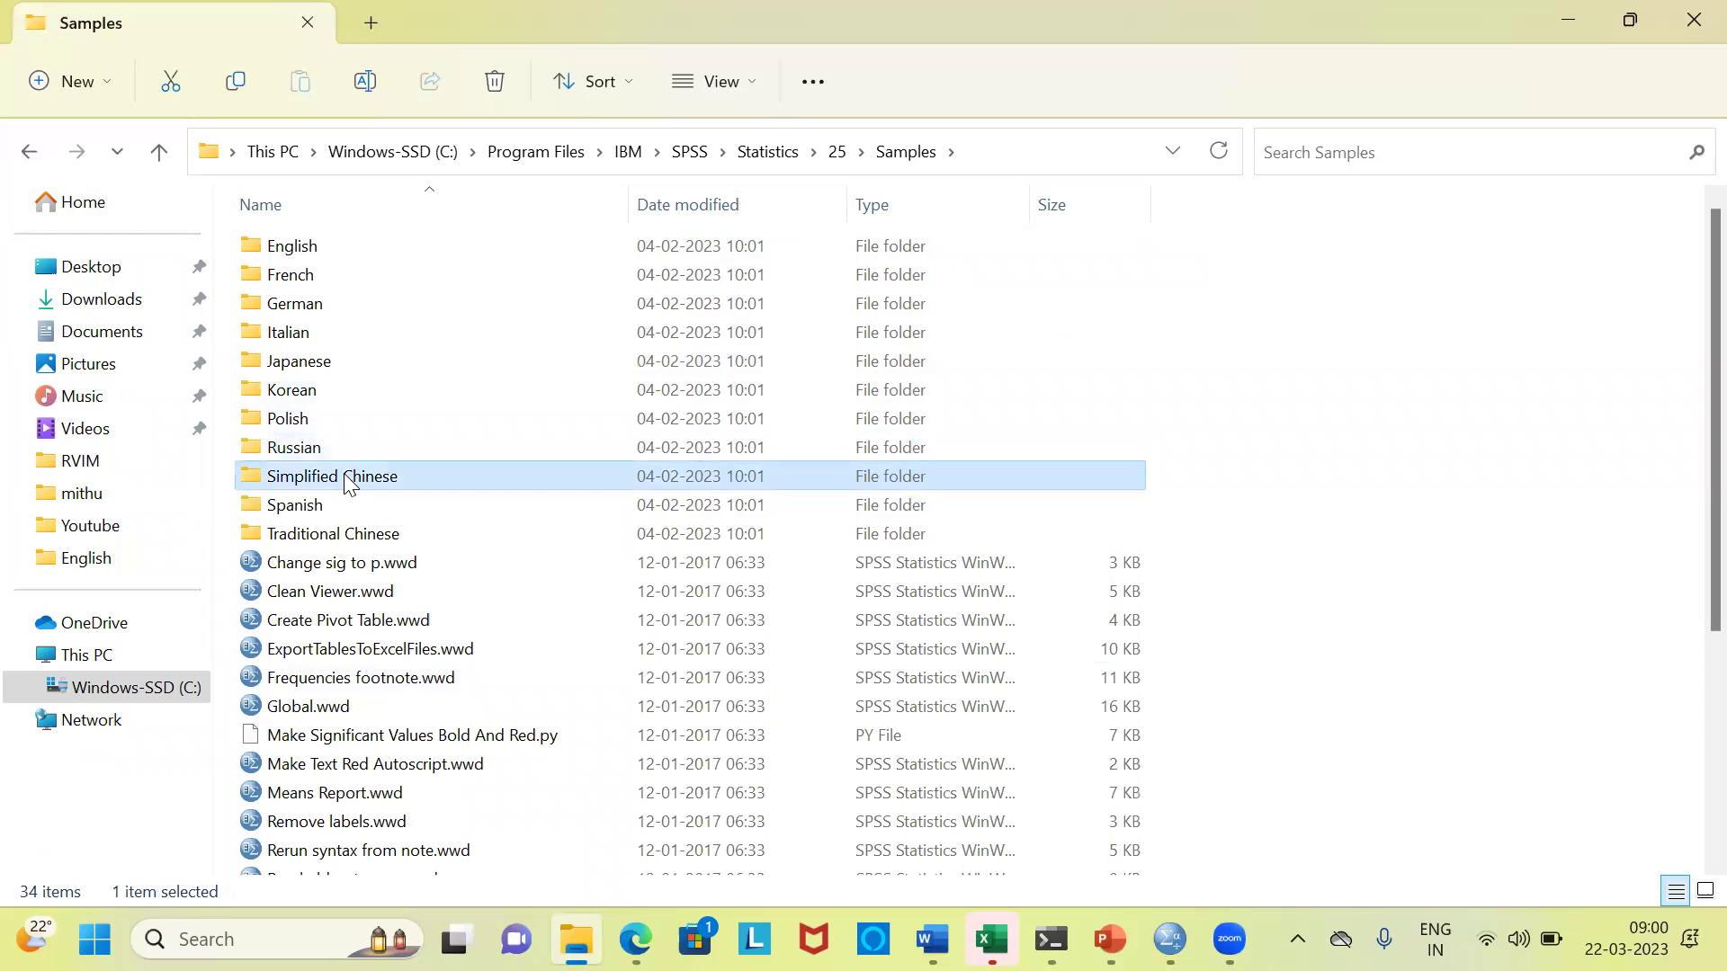
left_click(325, 504)
left_click(350, 536)
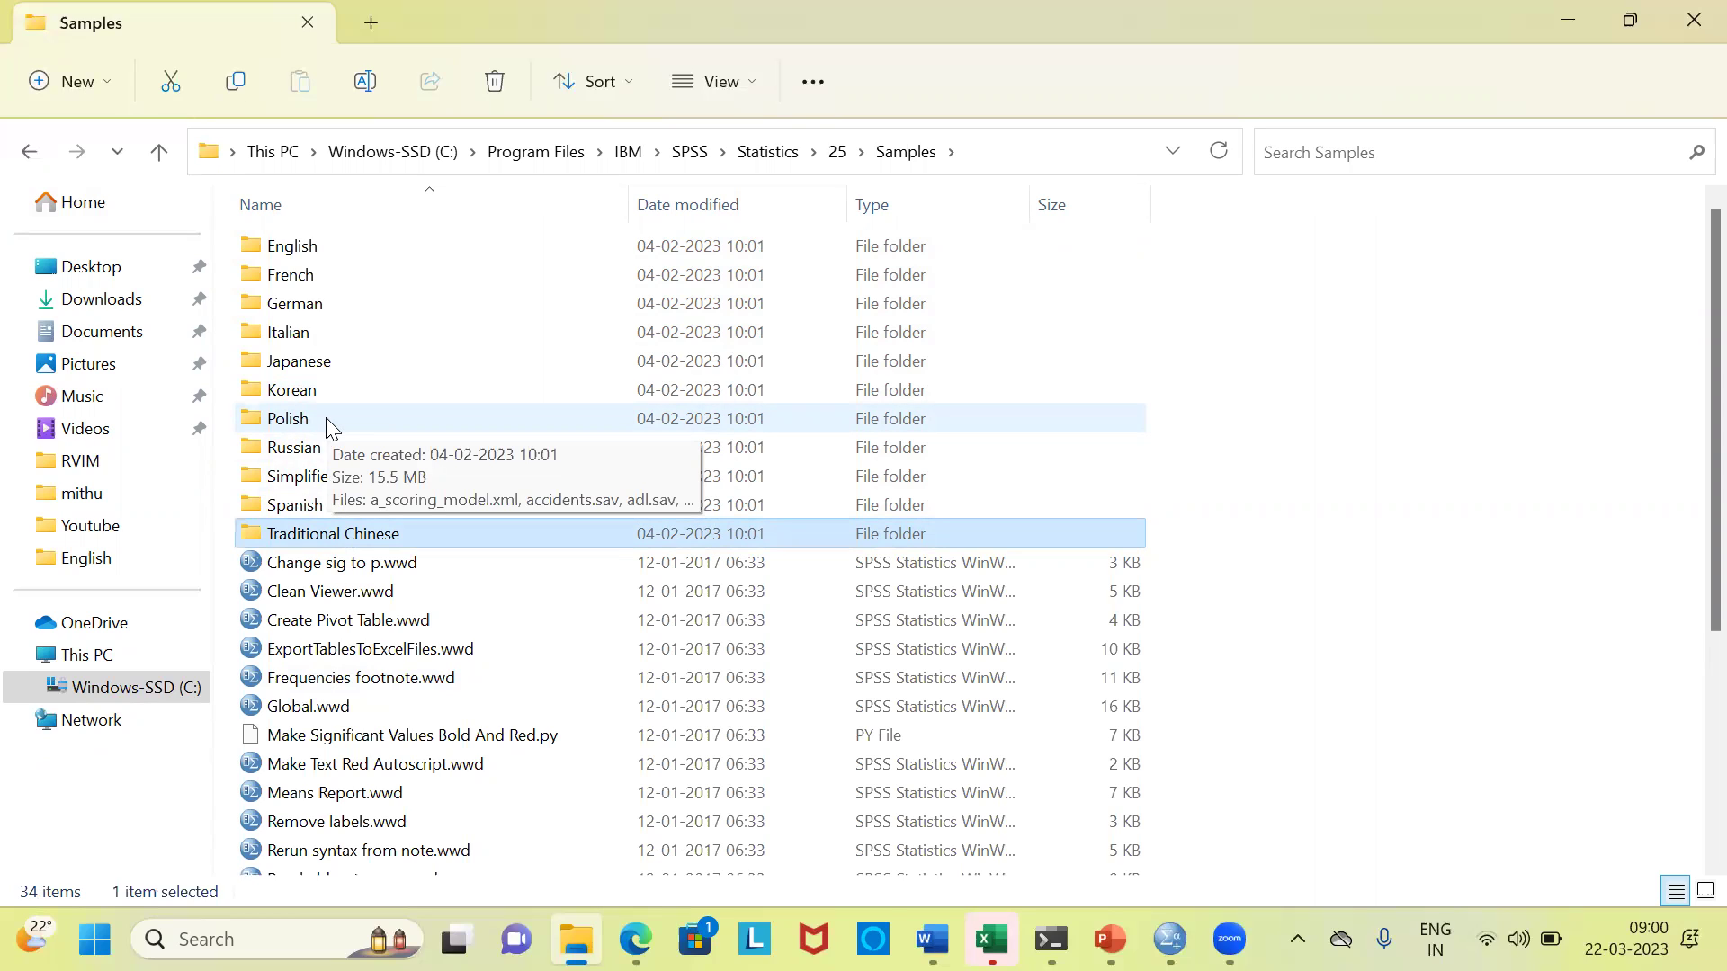
Step: Open the English samples folder and look over its first data files, including accidents.sav, adl.sav, advert.sav and aflatoxin.sav
double_click(304, 252)
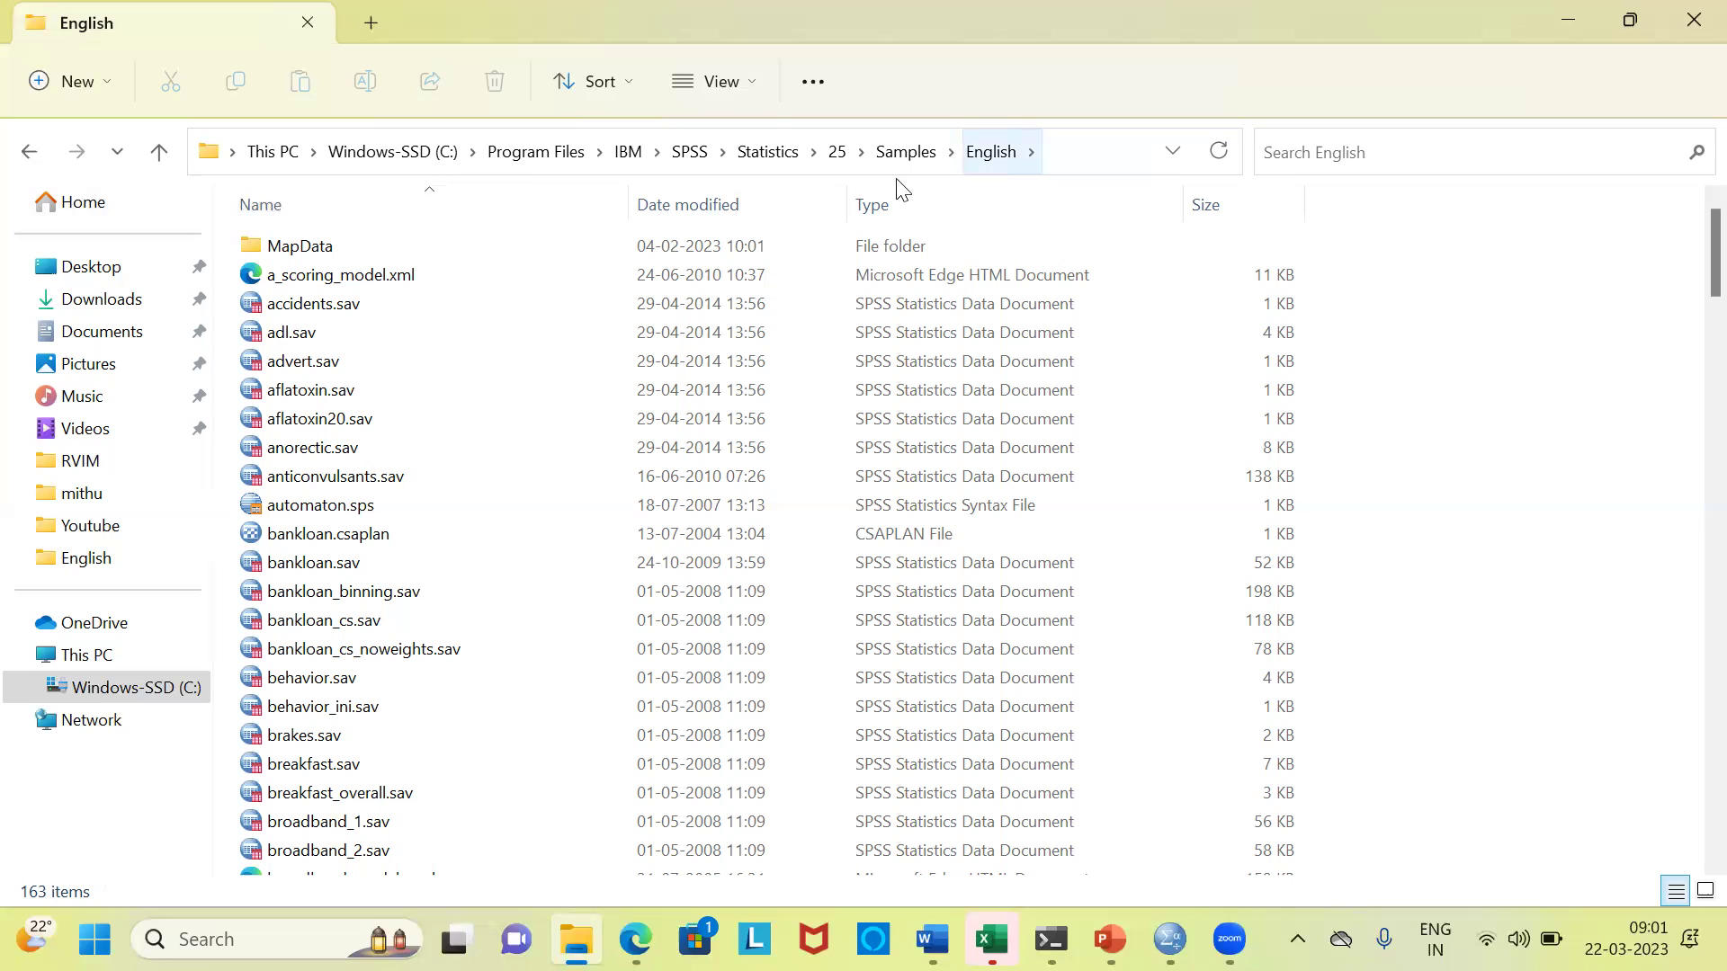
mouse_move(470, 261)
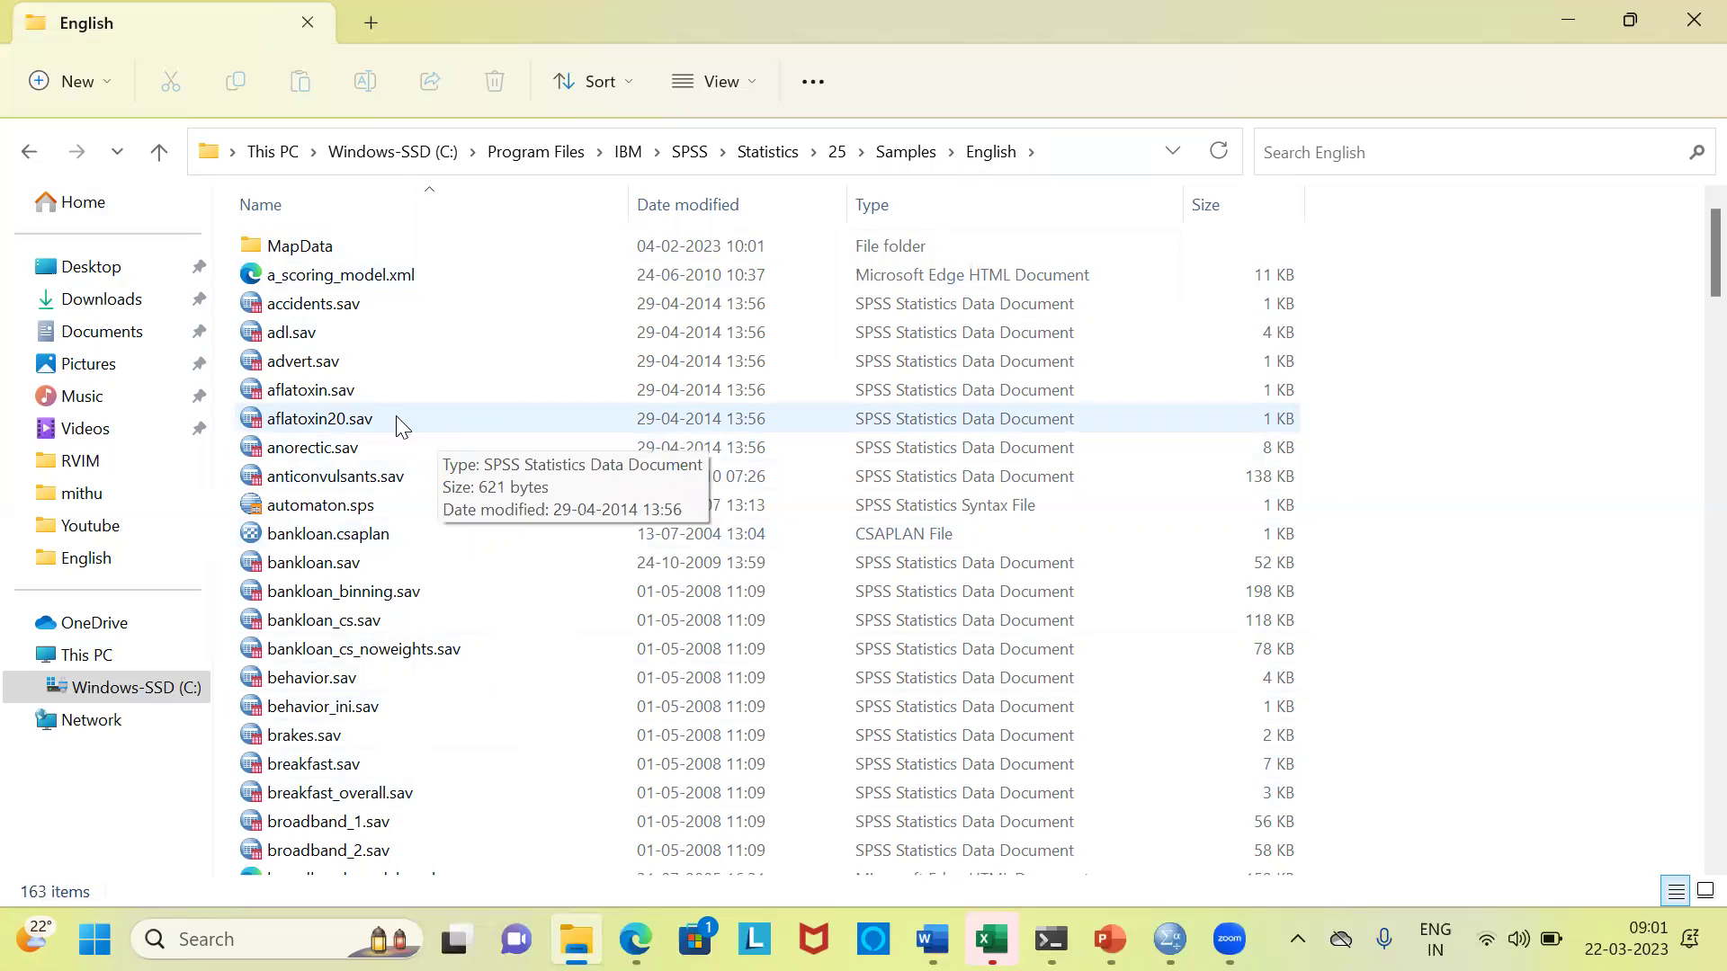
left_click(343, 312)
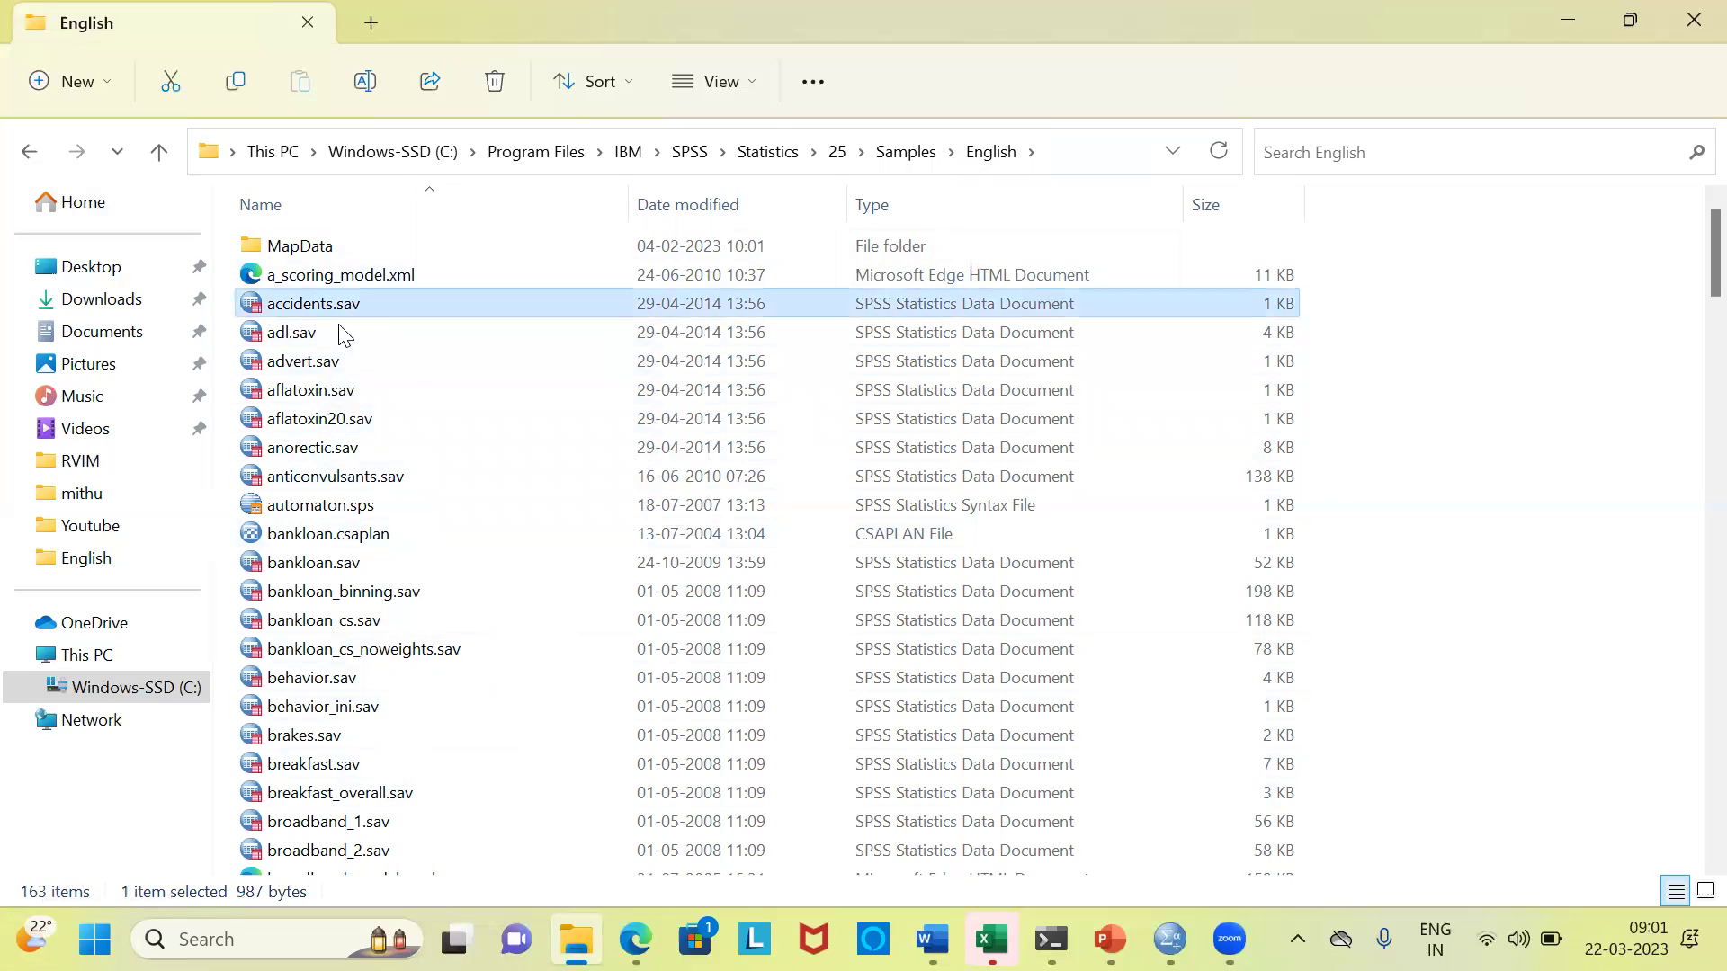
left_click(337, 364)
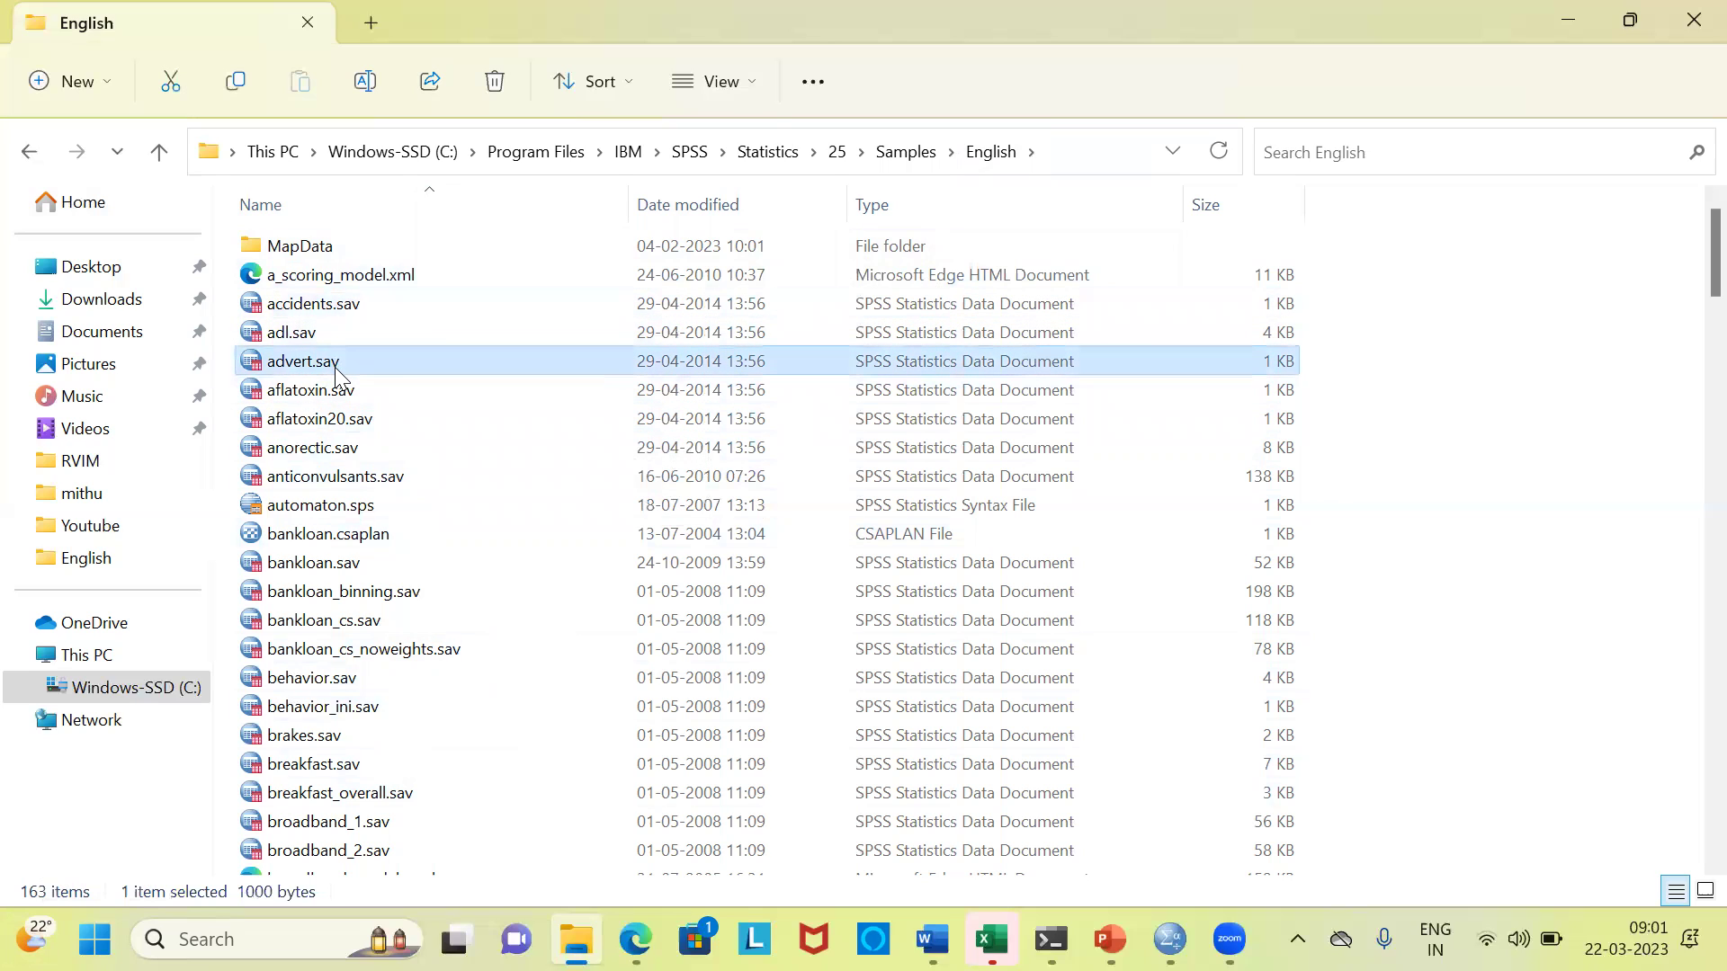
left_click(336, 310)
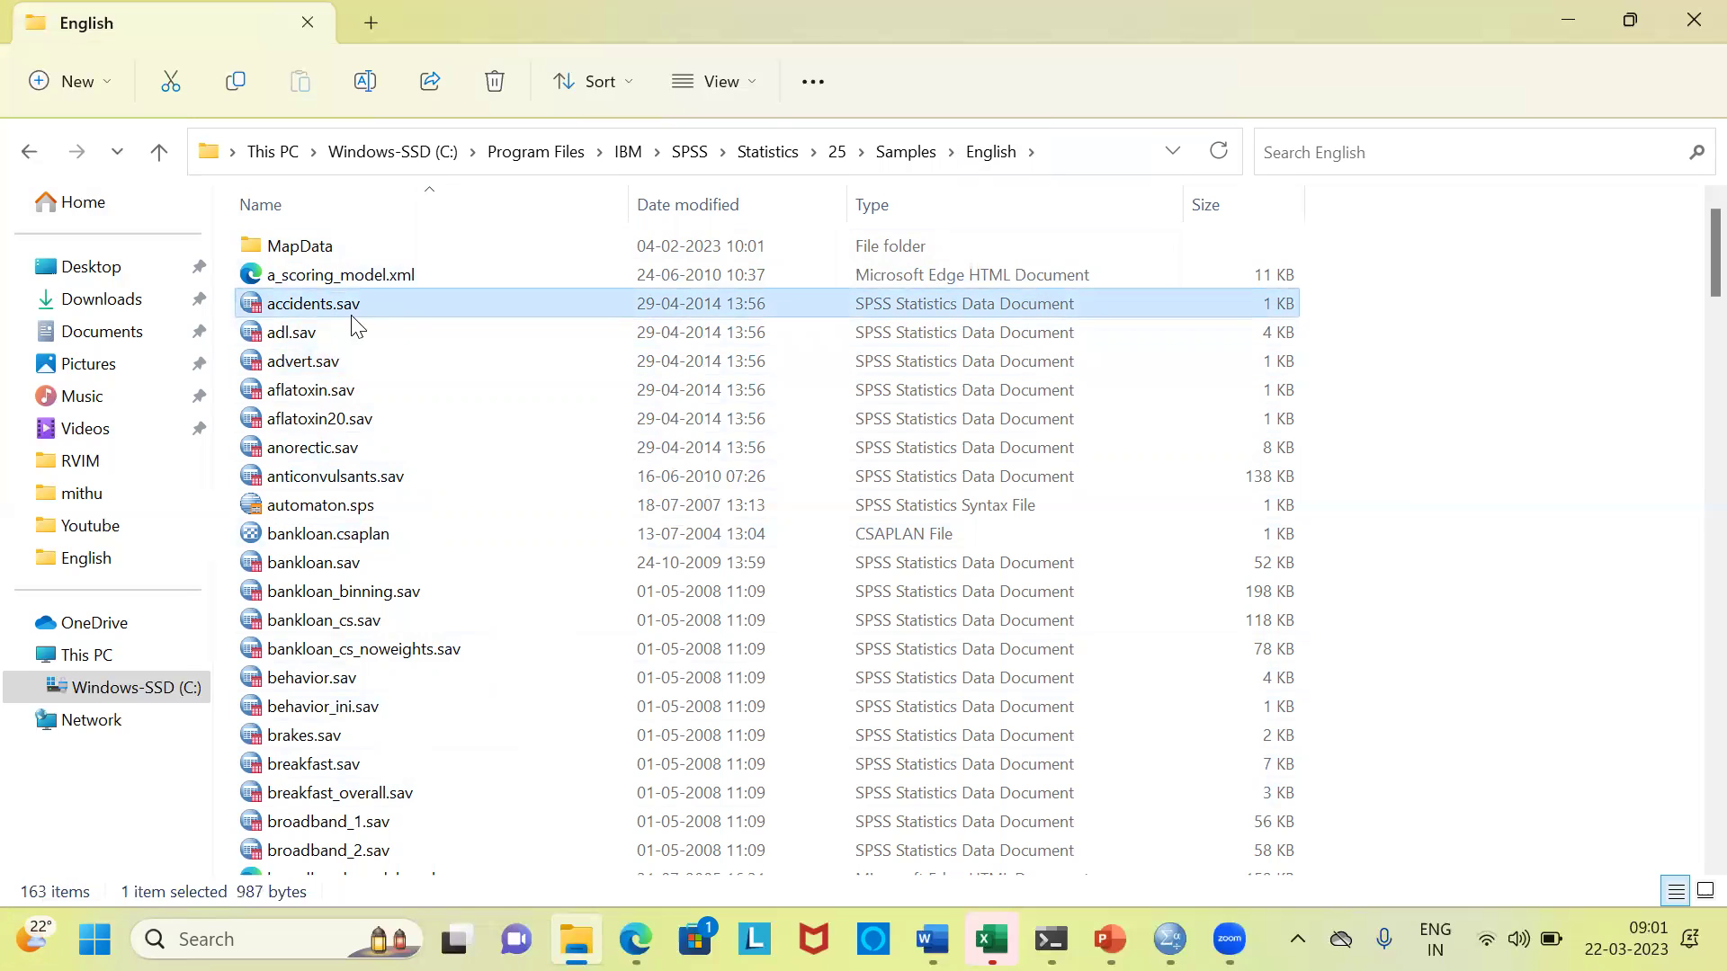
left_click(326, 335)
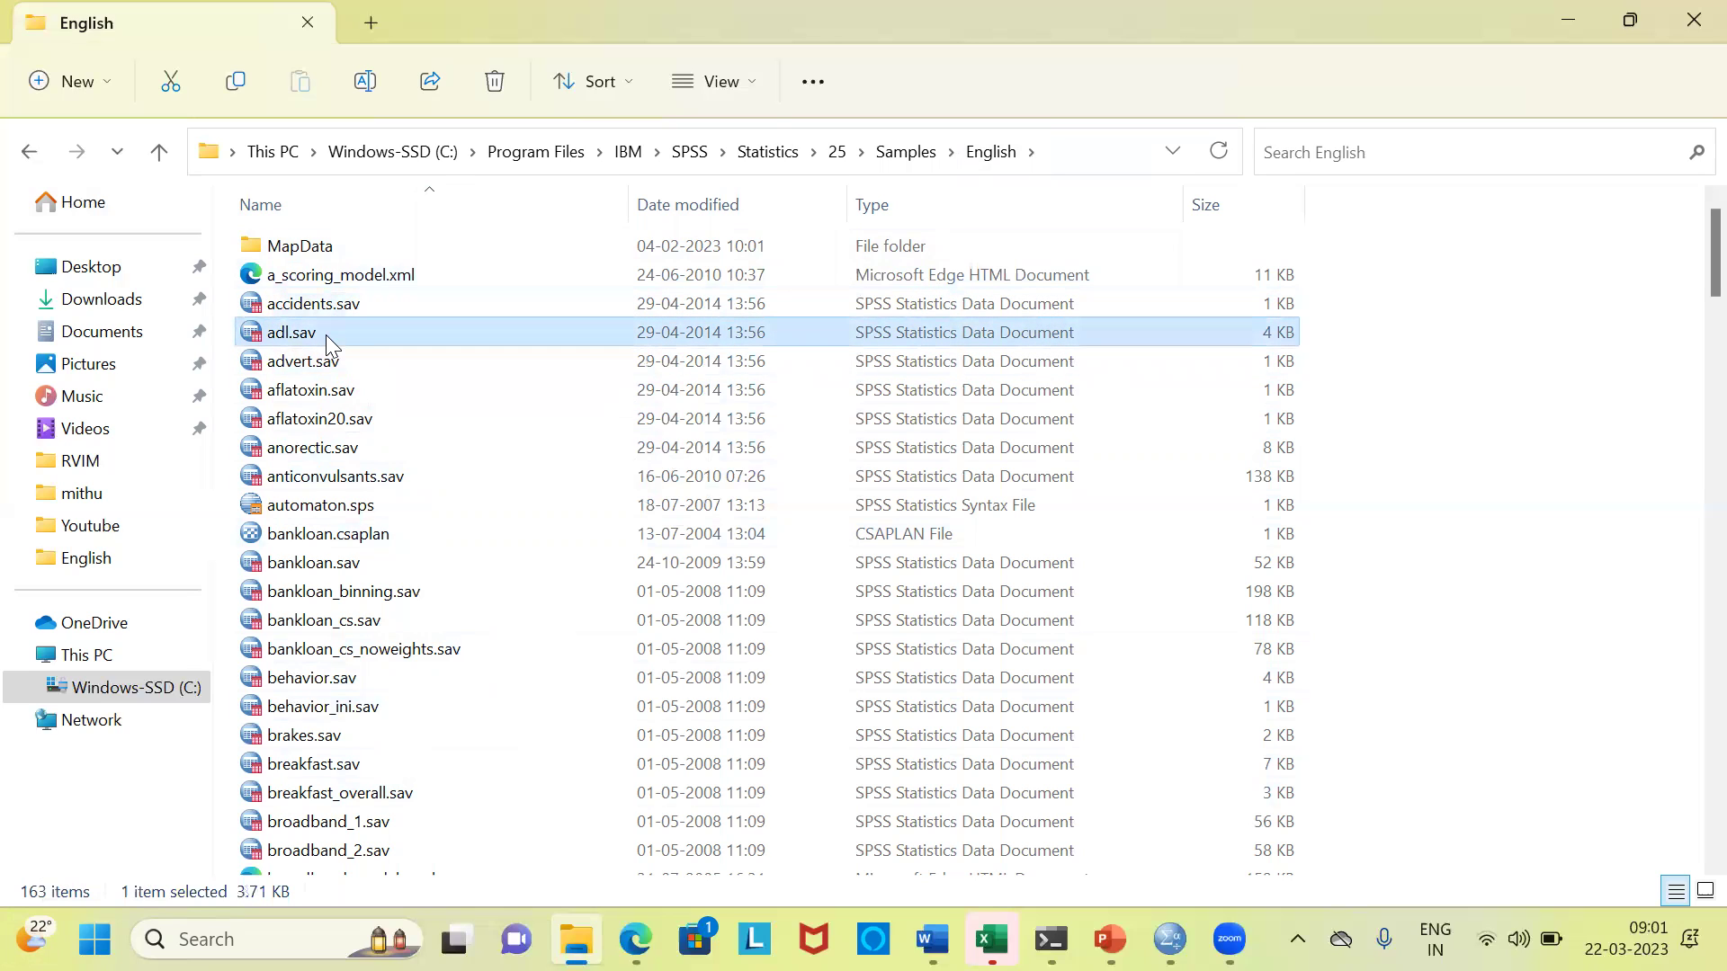
left_click(327, 365)
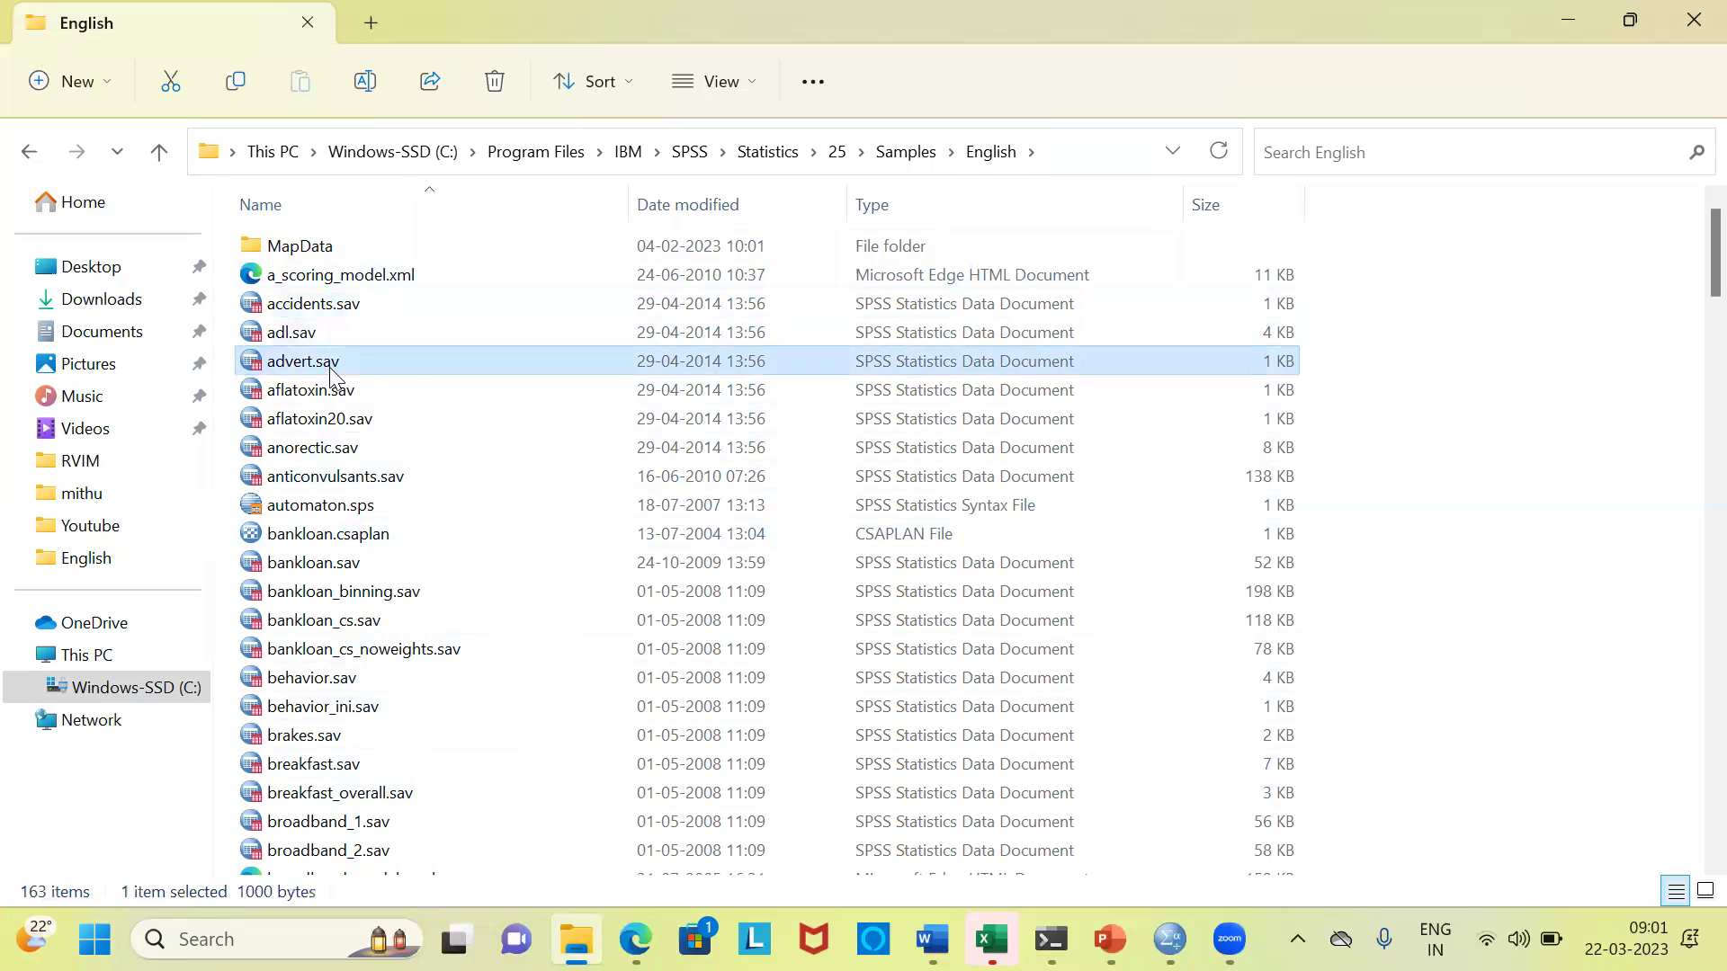
left_click(341, 399)
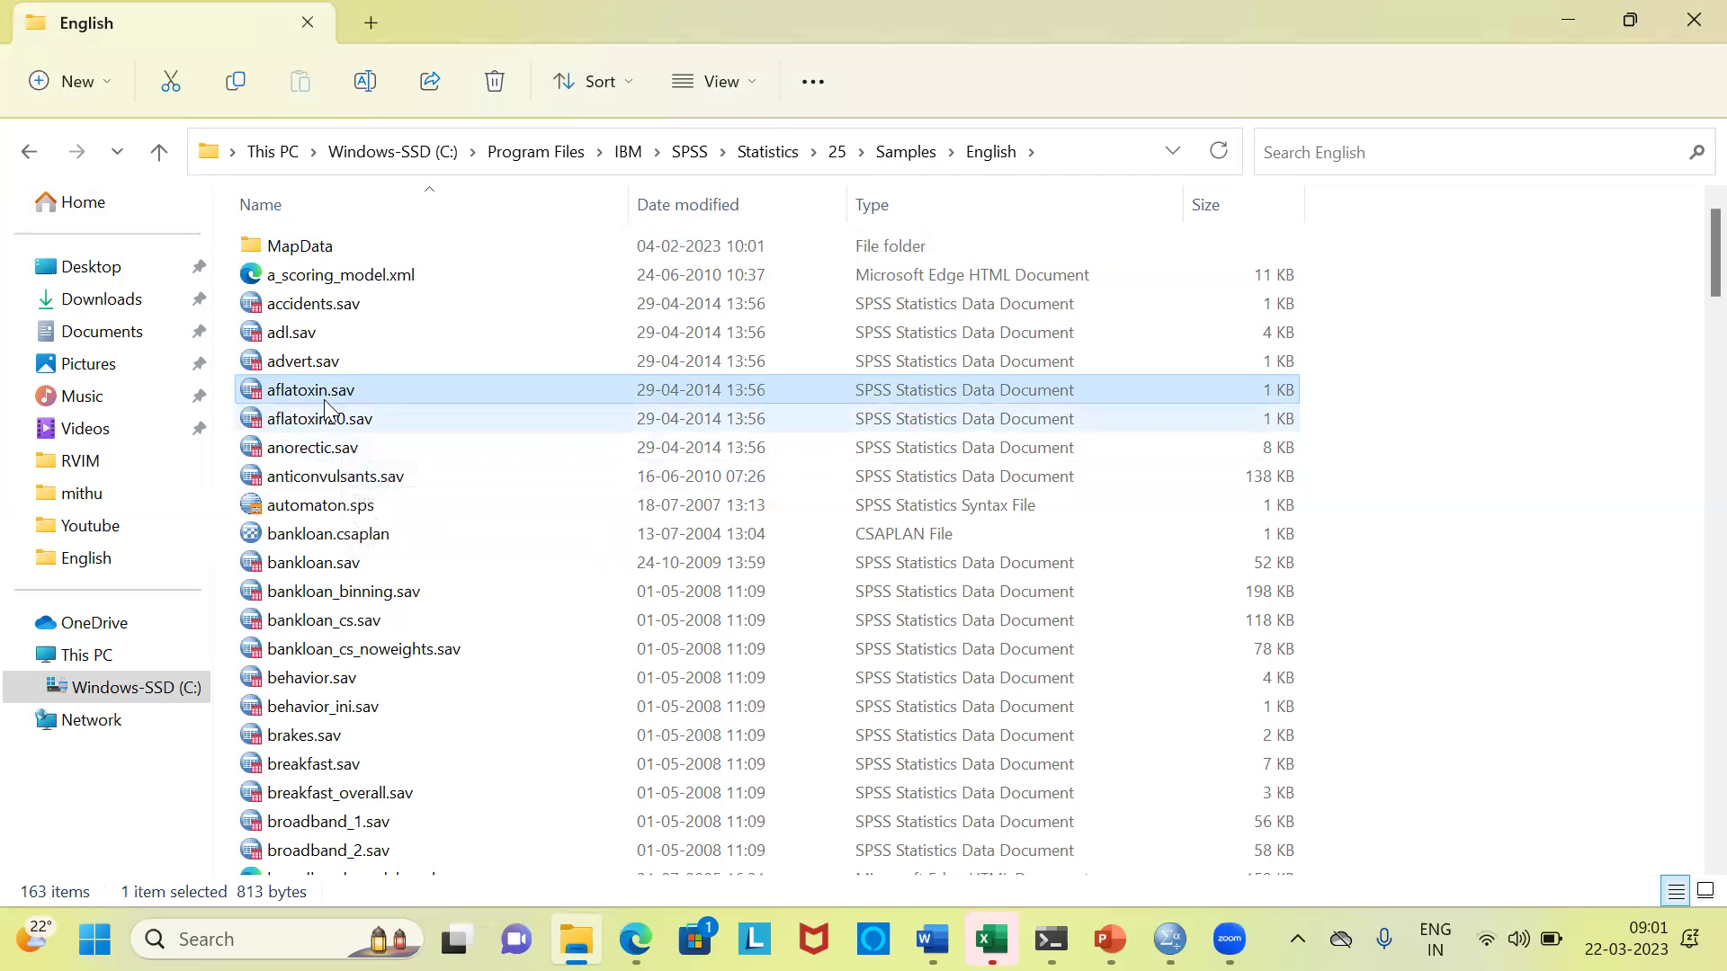
left_click(338, 343)
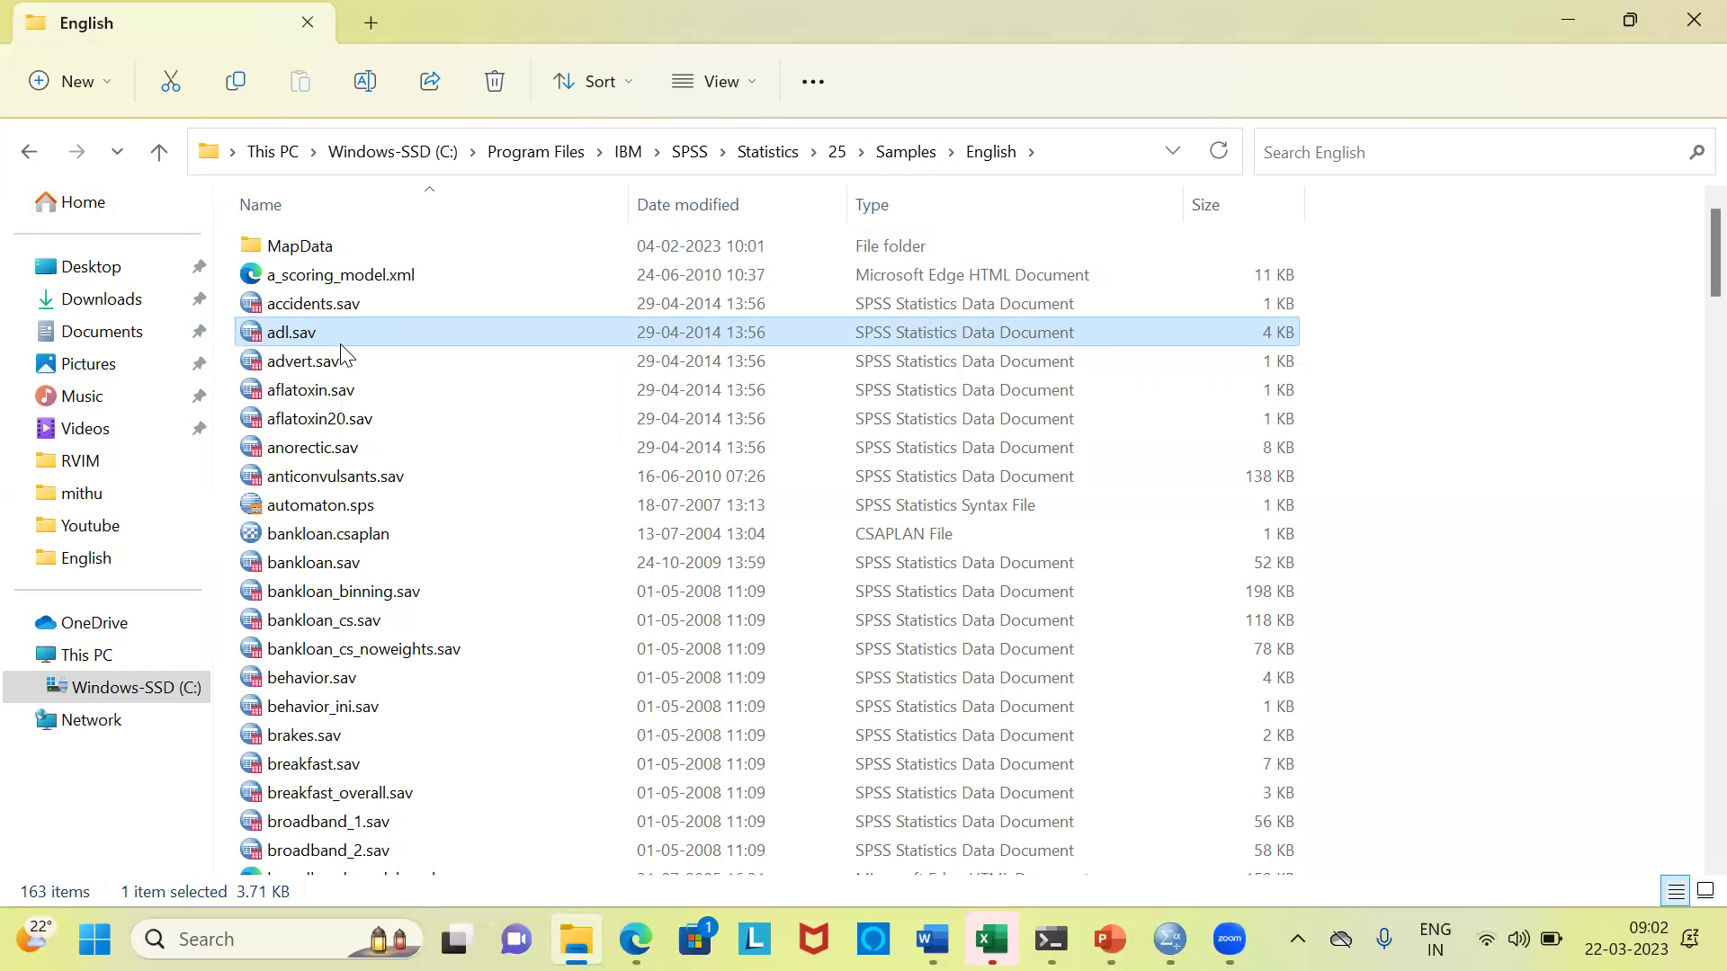
Step: Look further down the English samples, from automaton.sps and brakes.sav to car_sales_unprepared.sav, and back to broadband_models.xml
left_click(333, 507)
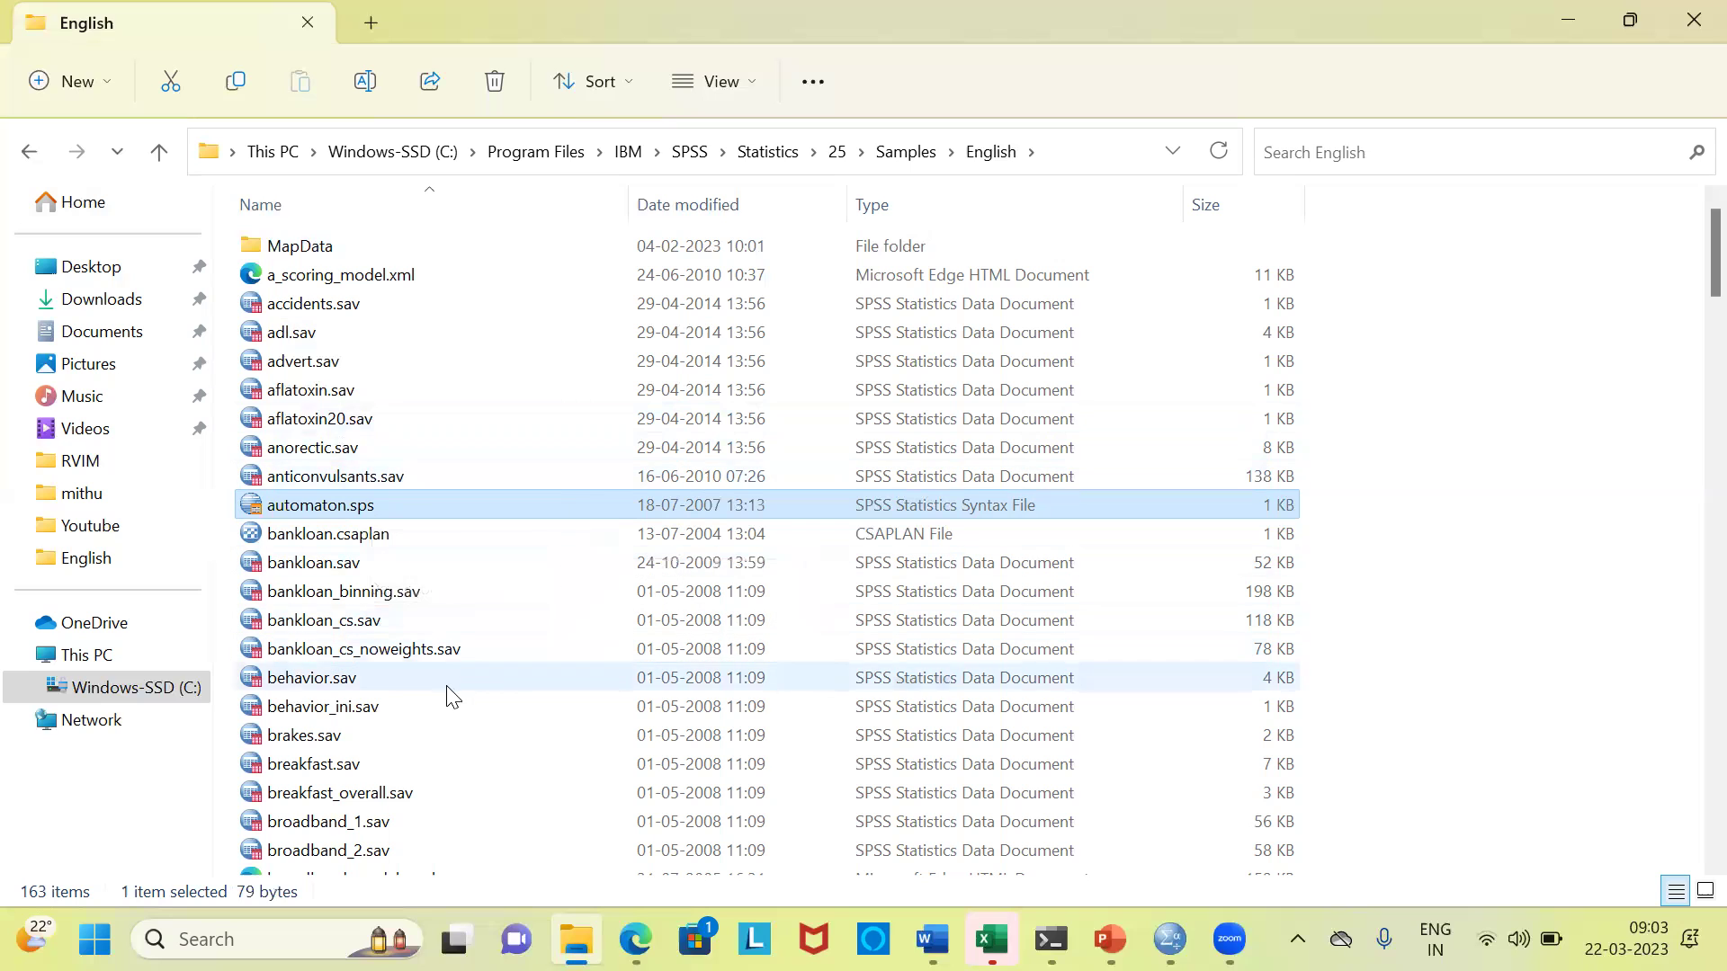
left_click(350, 735)
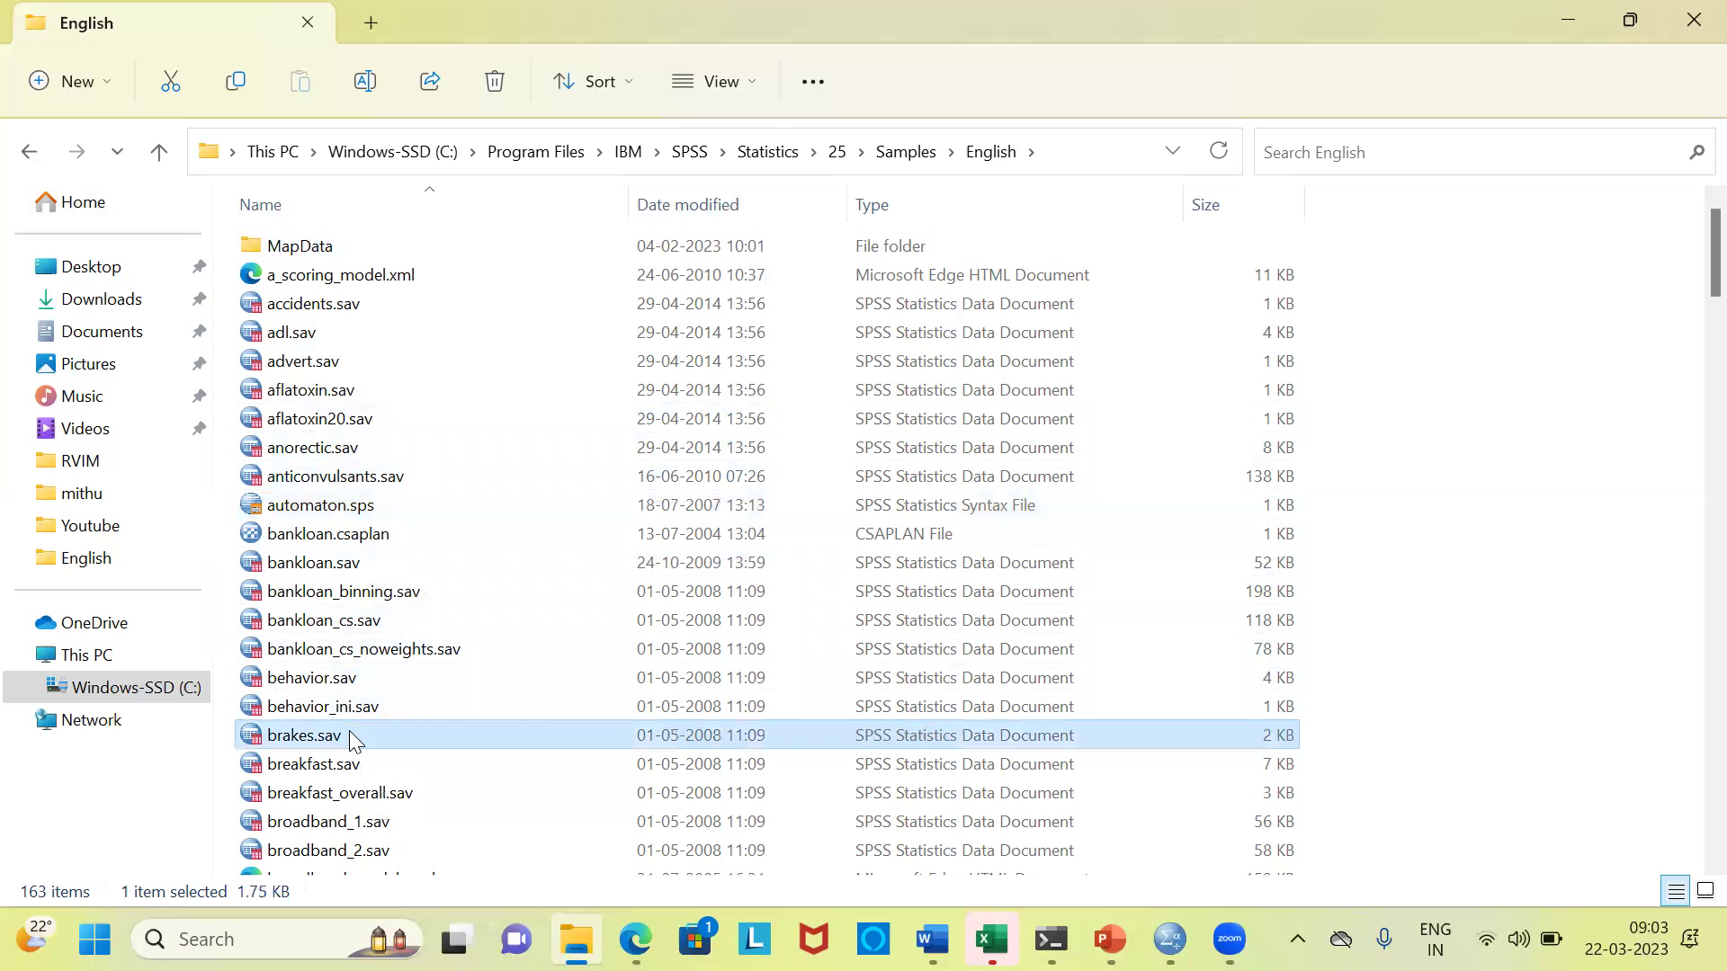
key("Down")
key("Down")
key("Down")
key("Down")
key("Down")
key("Down")
key("Down")
key("Down")
key("Down")
key("Down")
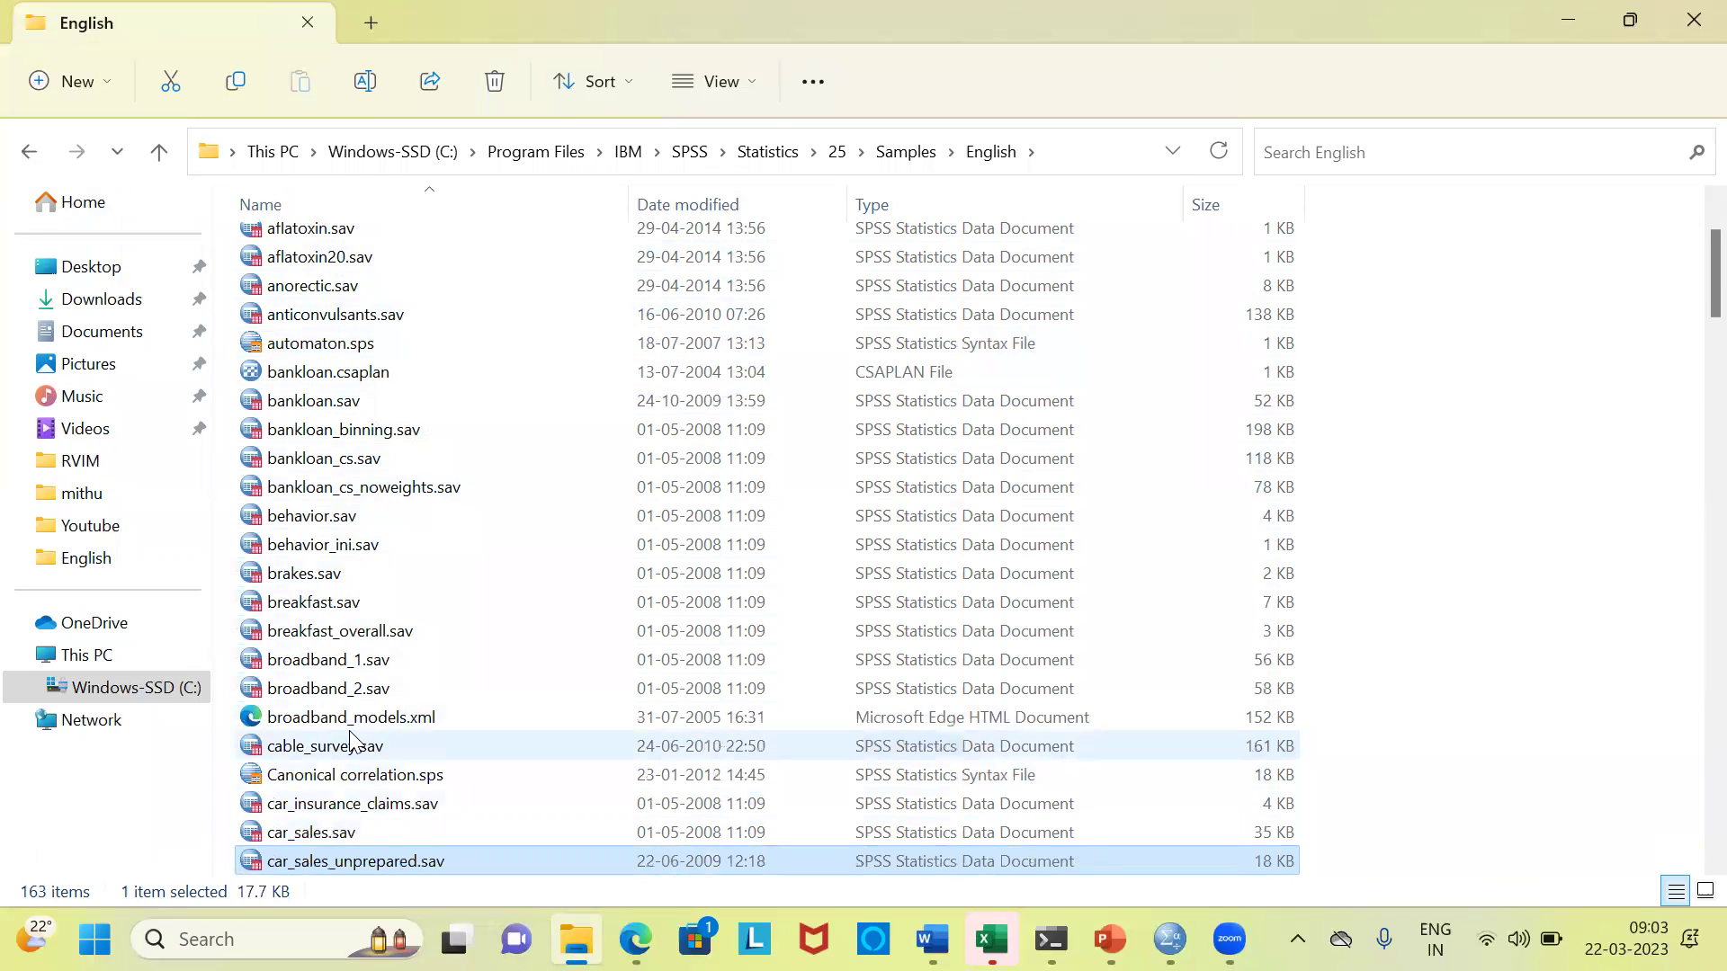
left_click(351, 724)
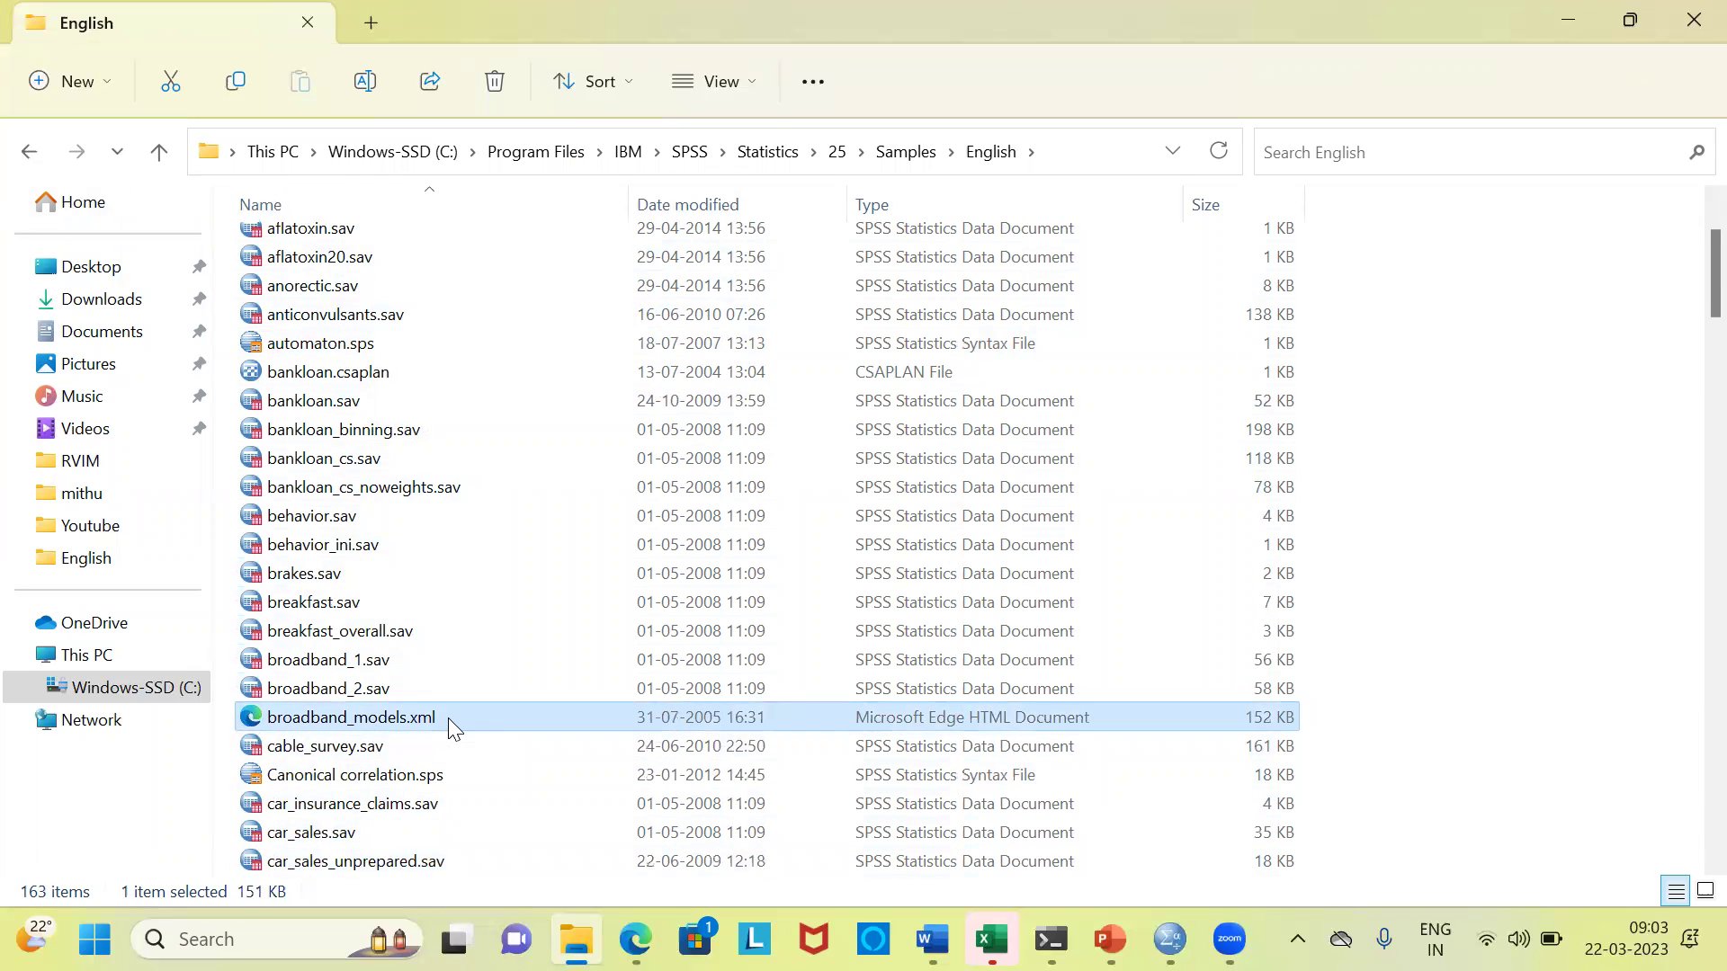
Step: Go through the sample files one by one from broadband_models.xml onward, past catalog, customer, demo and diabetes files, to grocery.csplan
key("Down")
key("Down")
key("Down")
key("Down")
key("Down")
key("Down")
key("Down")
key("Down")
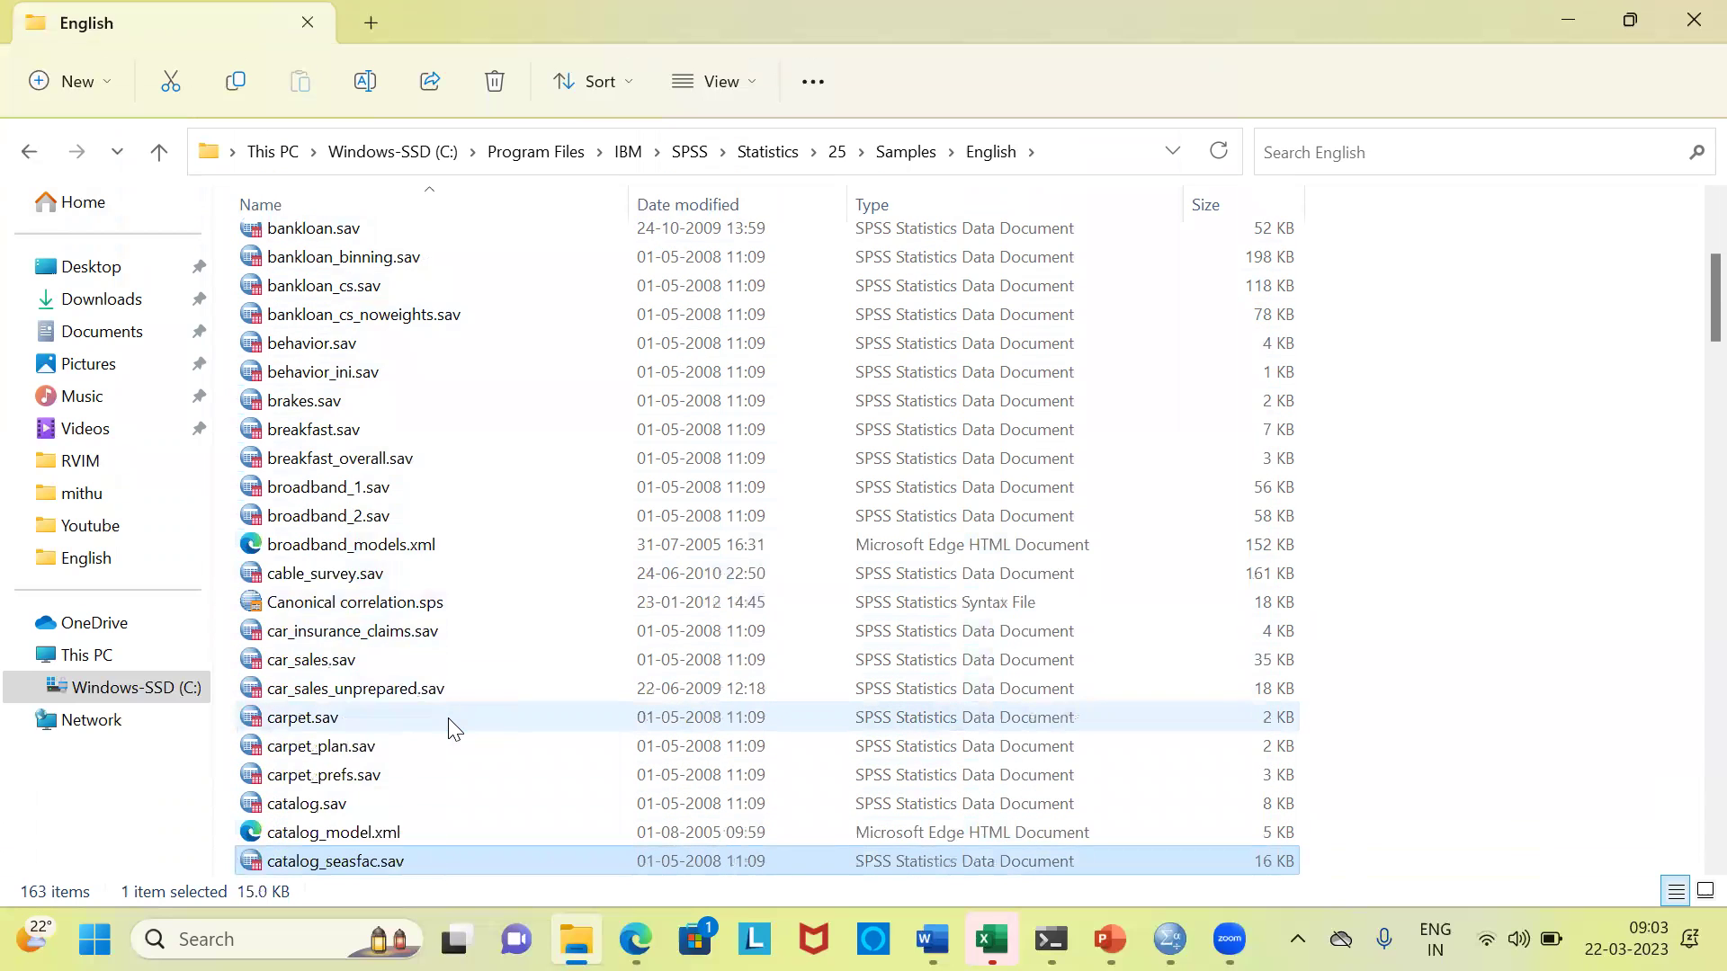
key("Down")
key("Down")
key("Down")
key("Down")
key("Down")
key("Down")
key("Down")
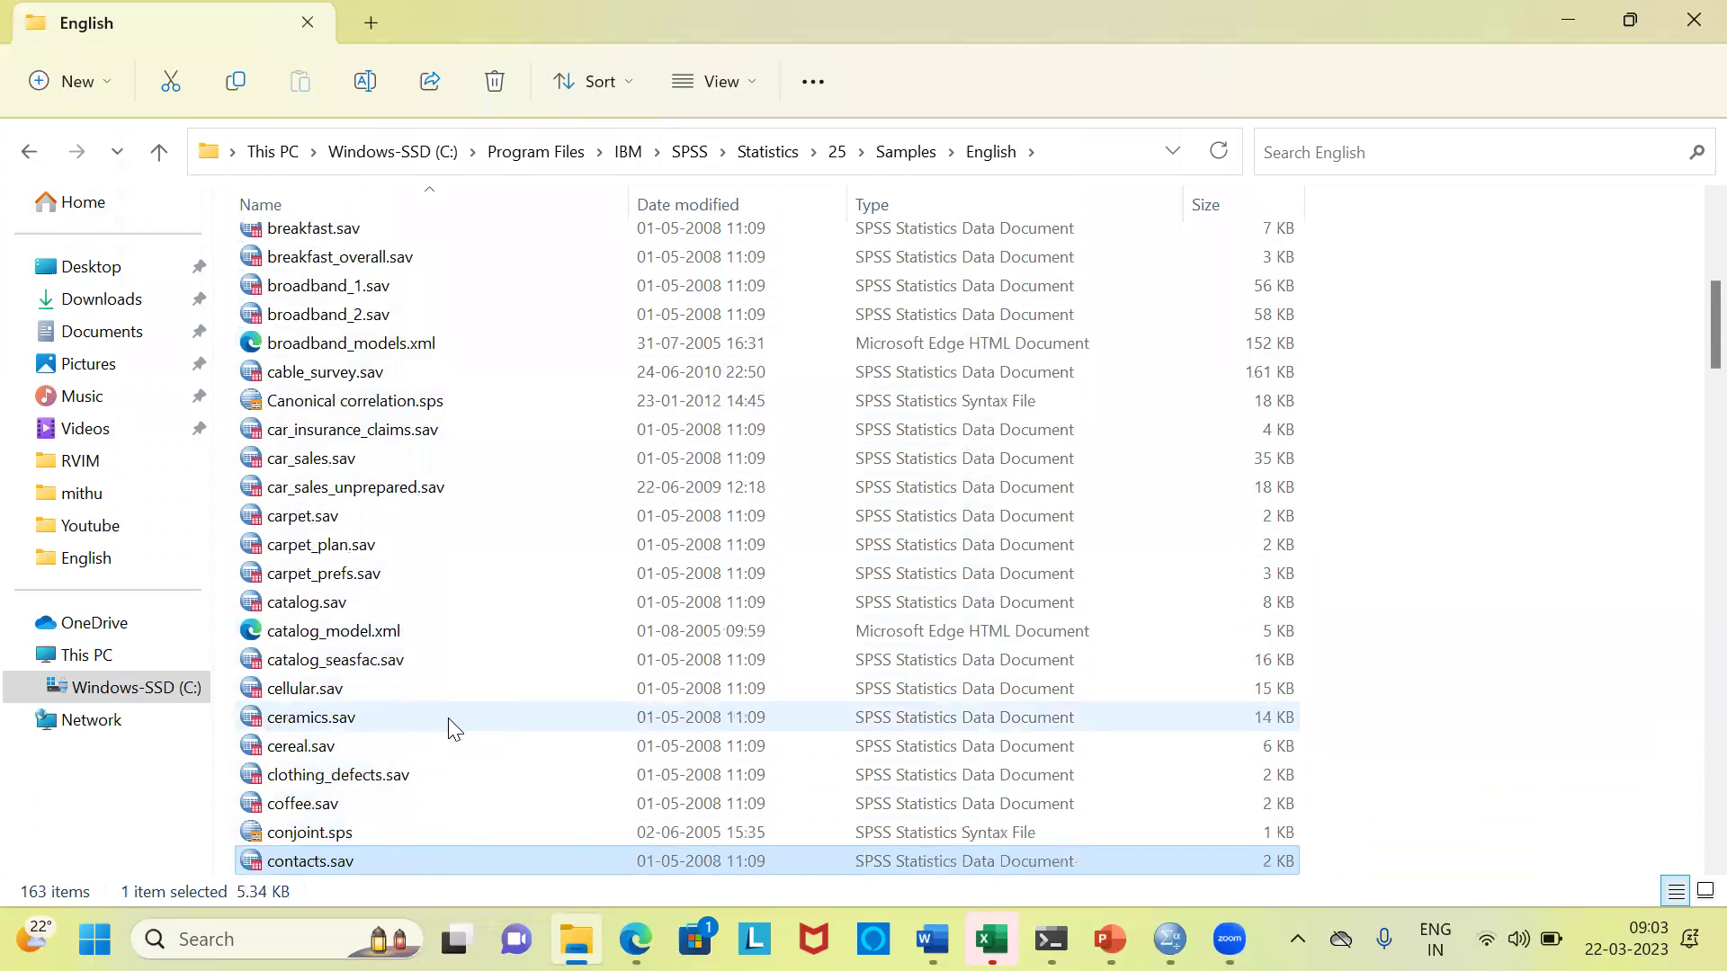
key("Down")
key("Down")
key("Down")
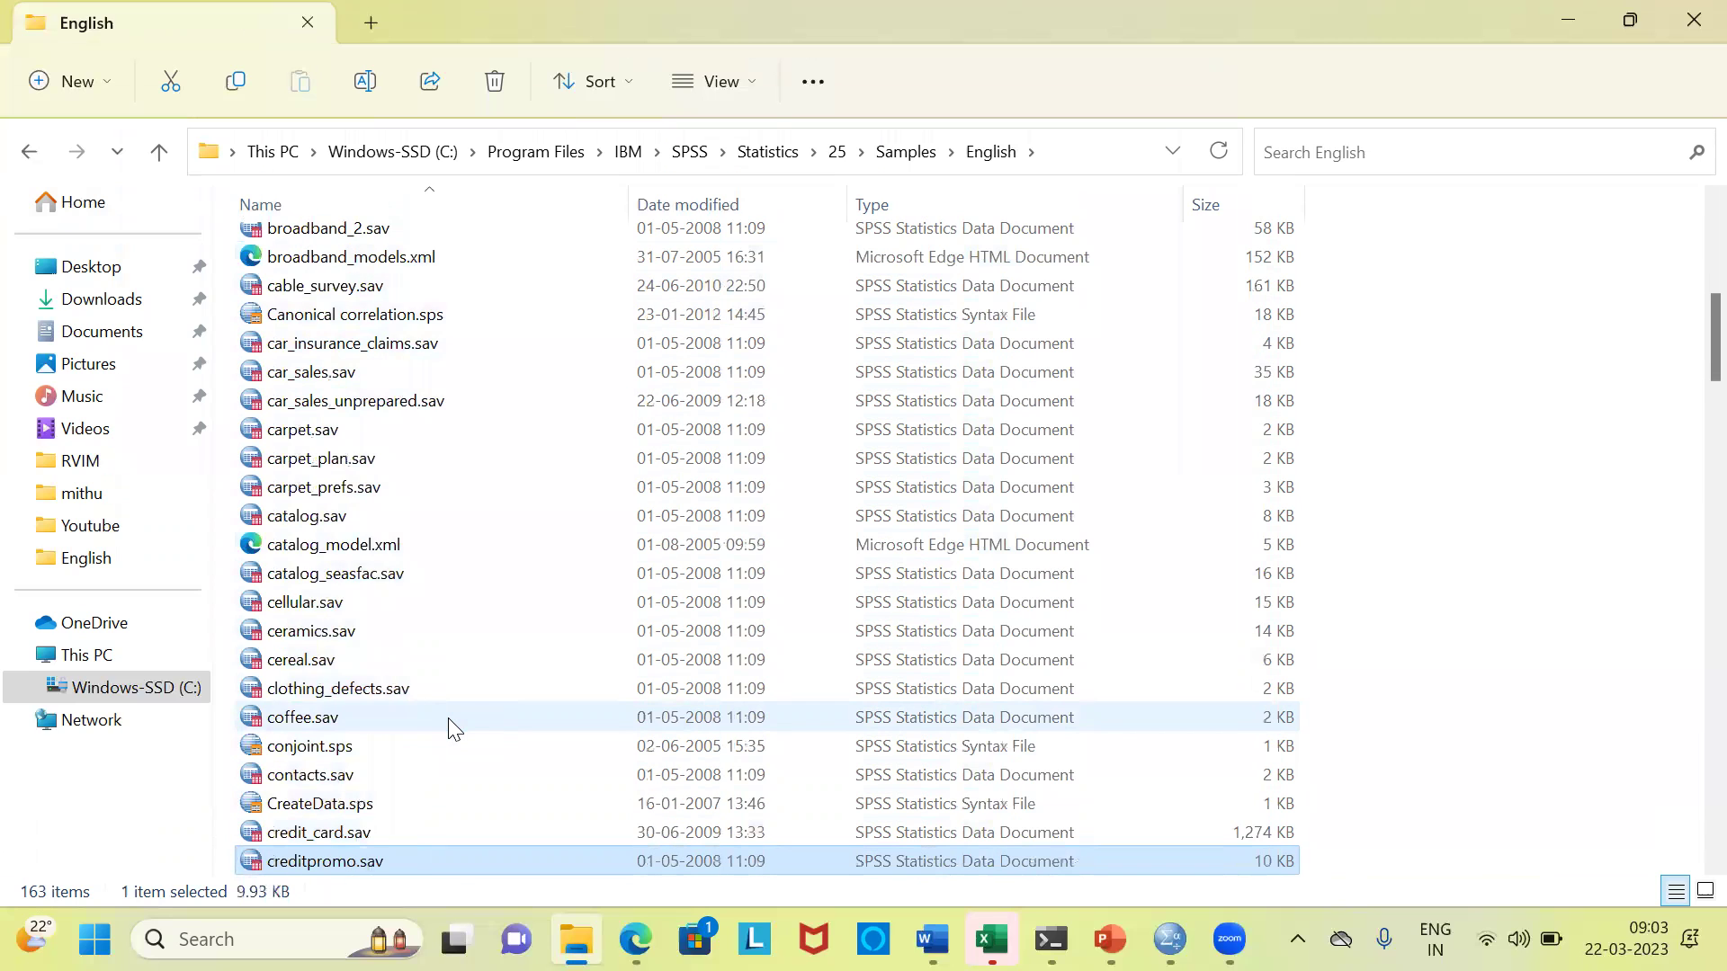
key("Down")
key("Down")
key("Down")
key("Down")
key("Down")
key("Down")
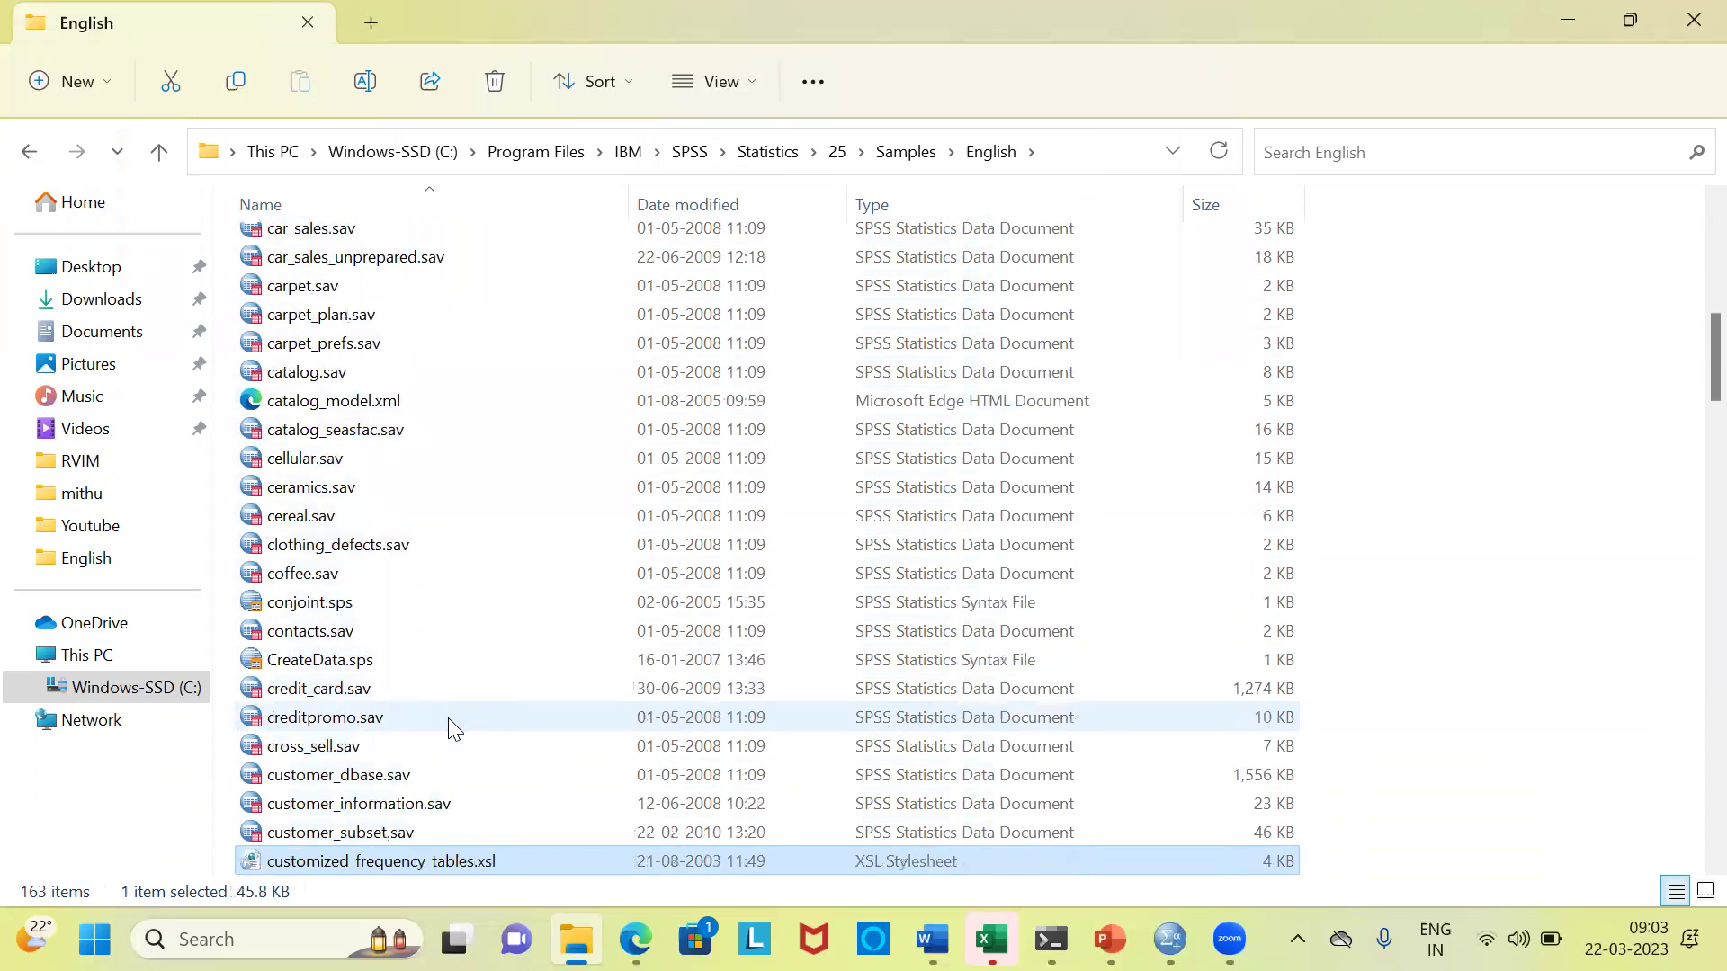
key("Down")
key("Down")
key("Down")
key("Down")
key("Down")
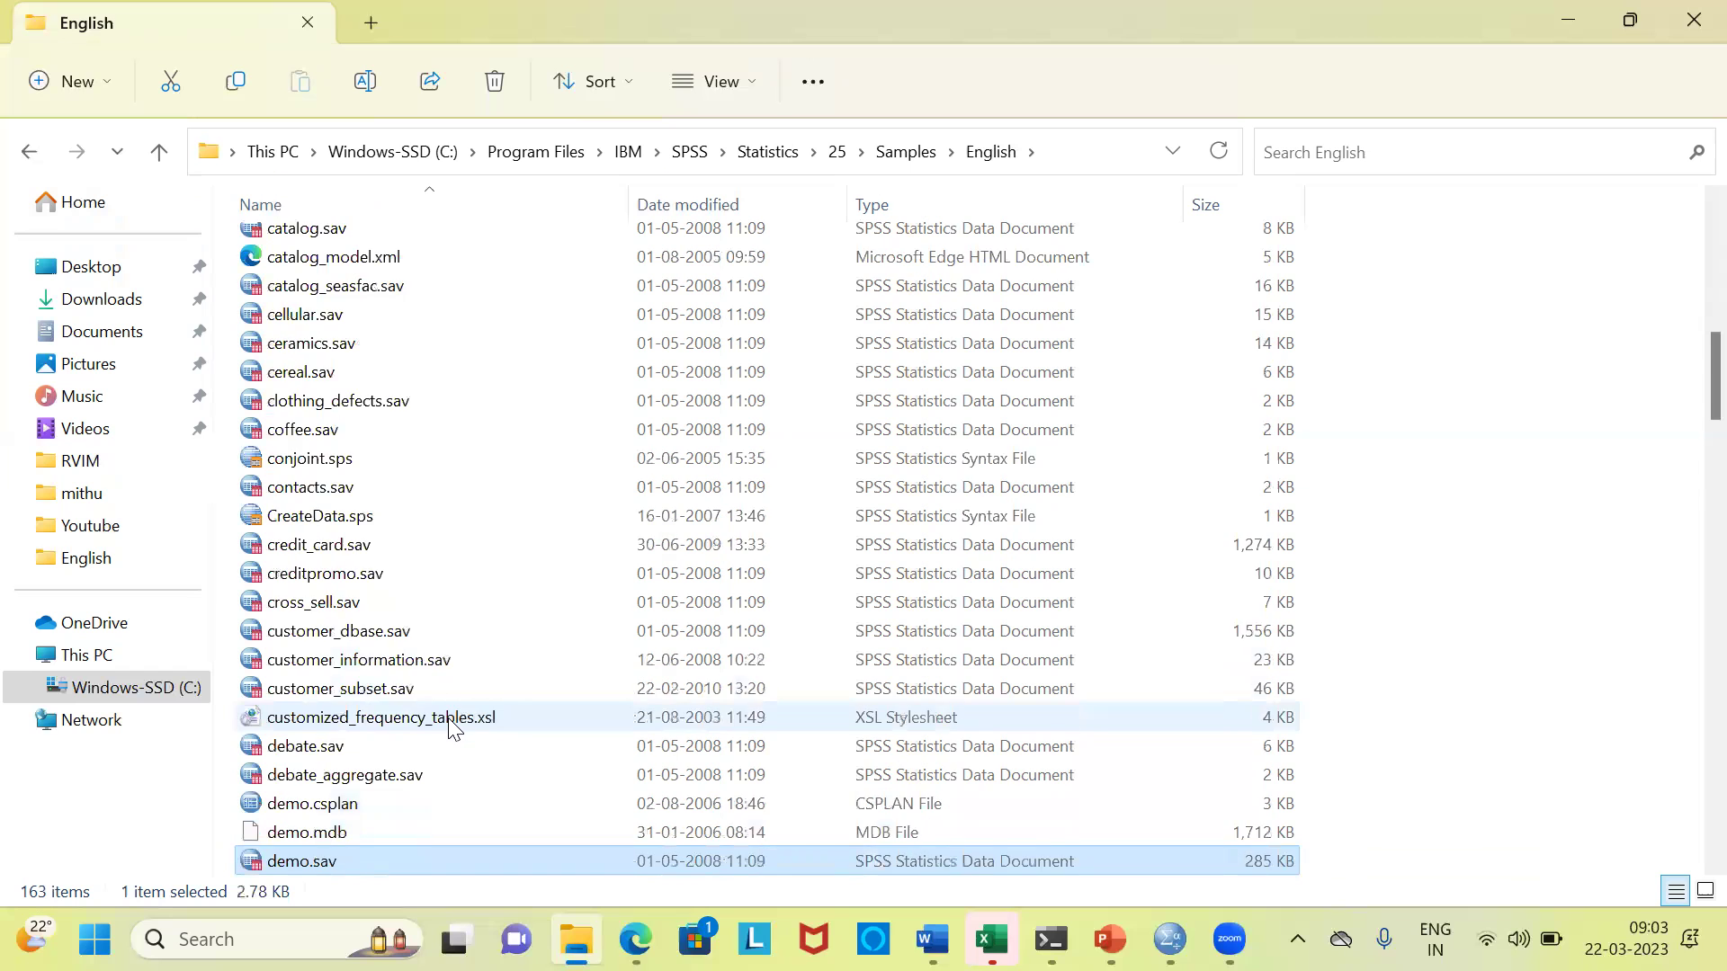
key("Down")
key("Down")
key("Down")
key("Down")
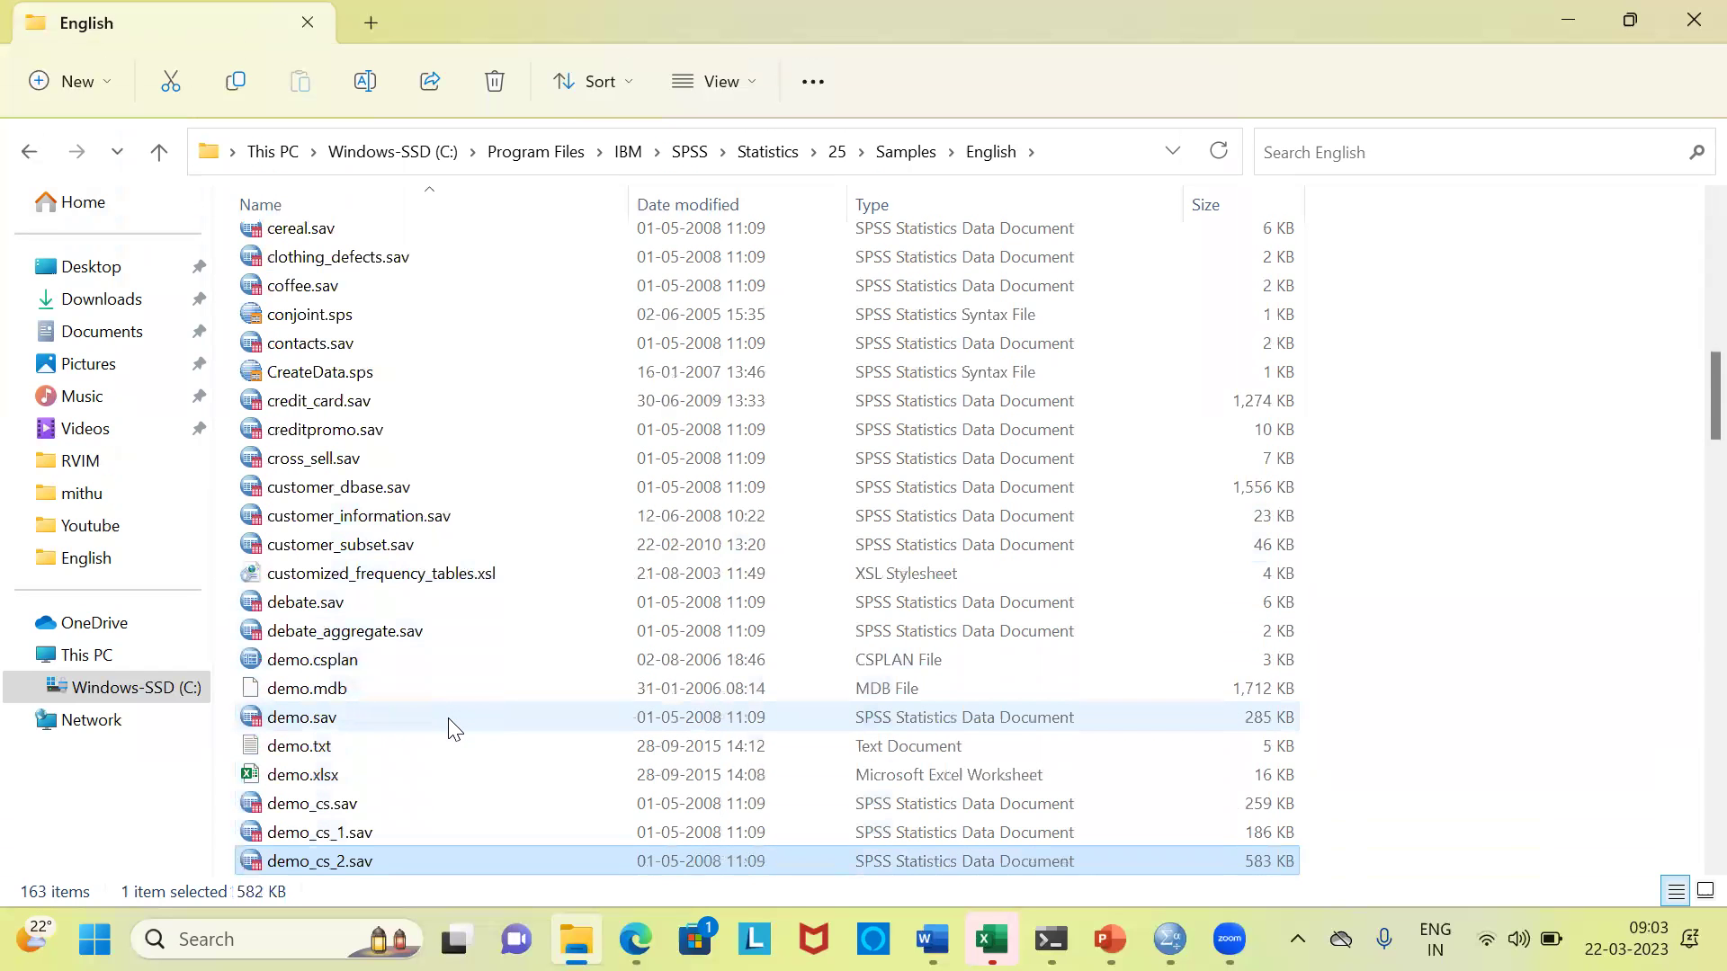
key("Up")
key("Down")
key("Down")
key("Down")
key("Down")
key("Down")
key("Down")
key("Down")
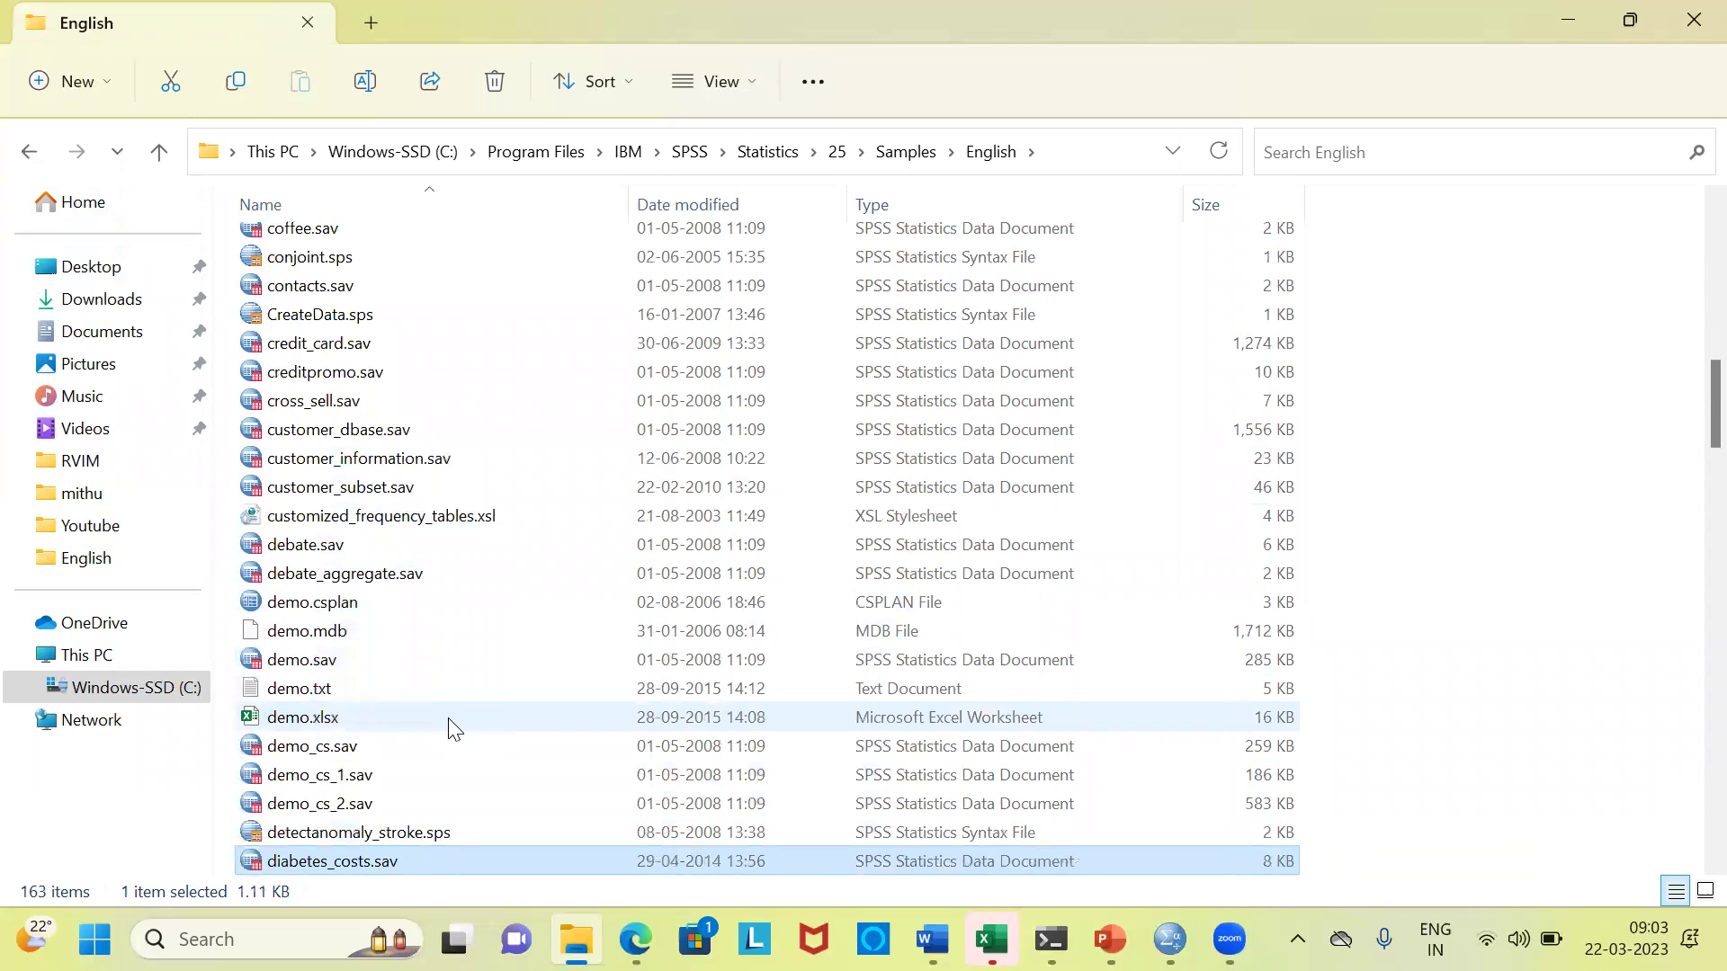
key("Down")
key("Down")
key("Down")
key("Down")
key("Down")
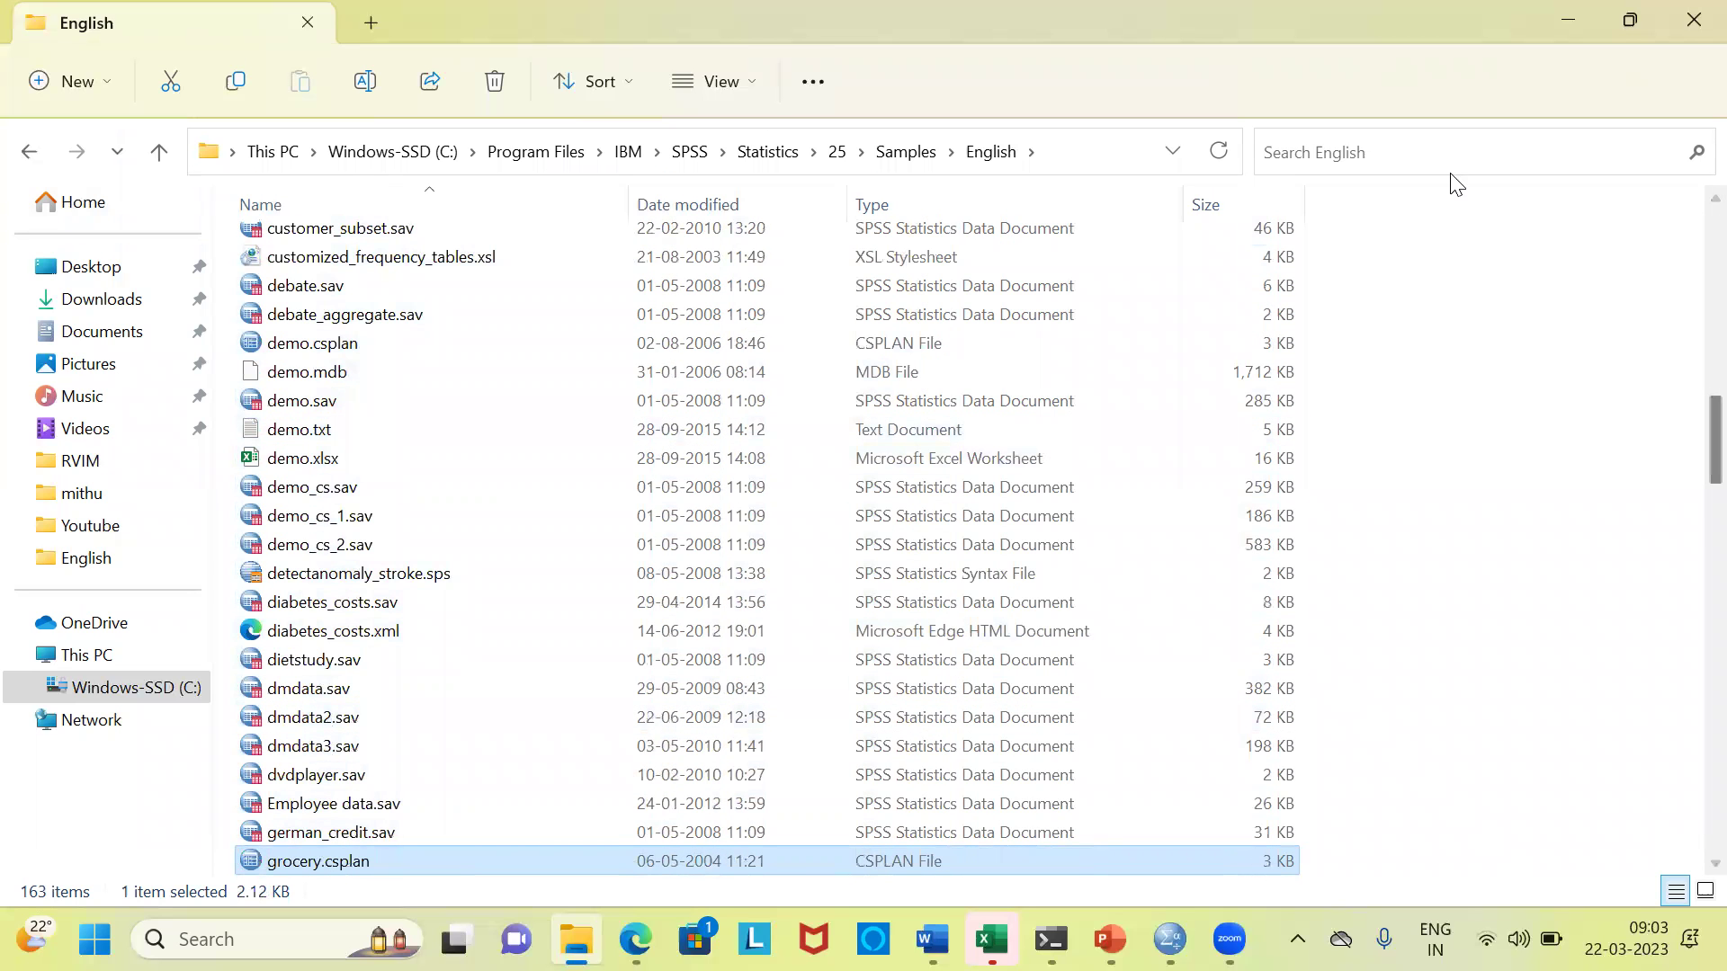
Step: Search the English samples folder for "cspl" to find the CSPLAN files and select poll.csplan
left_click(1375, 150)
type("csp")
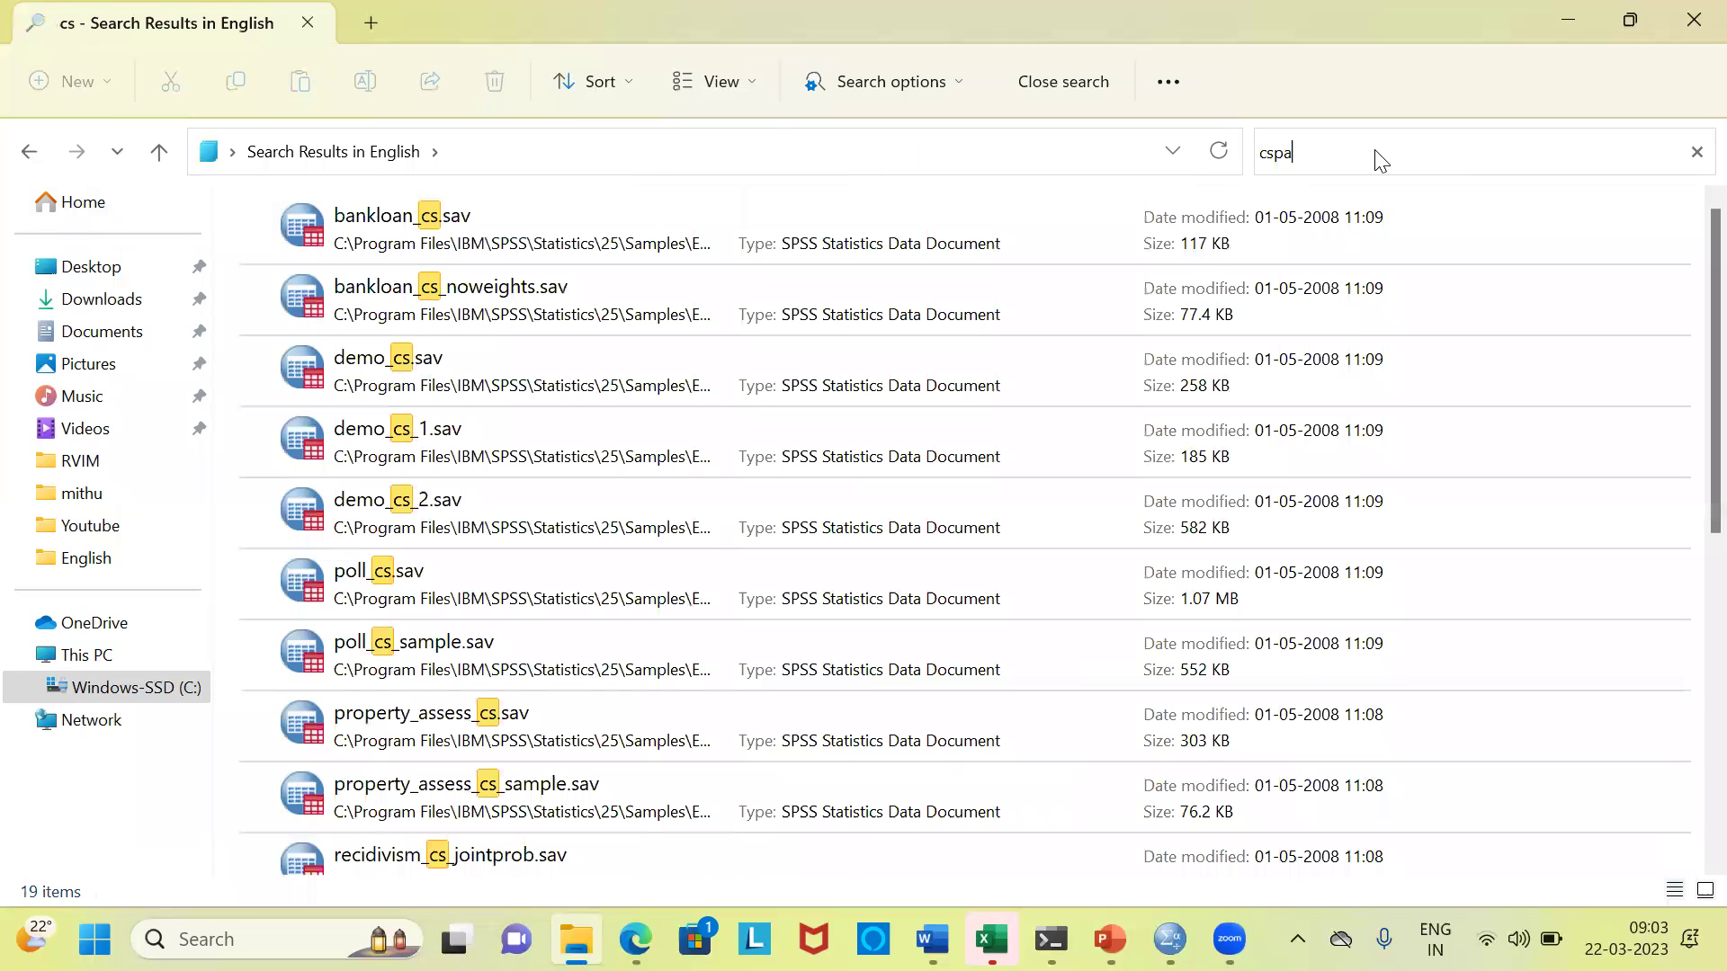
type("l")
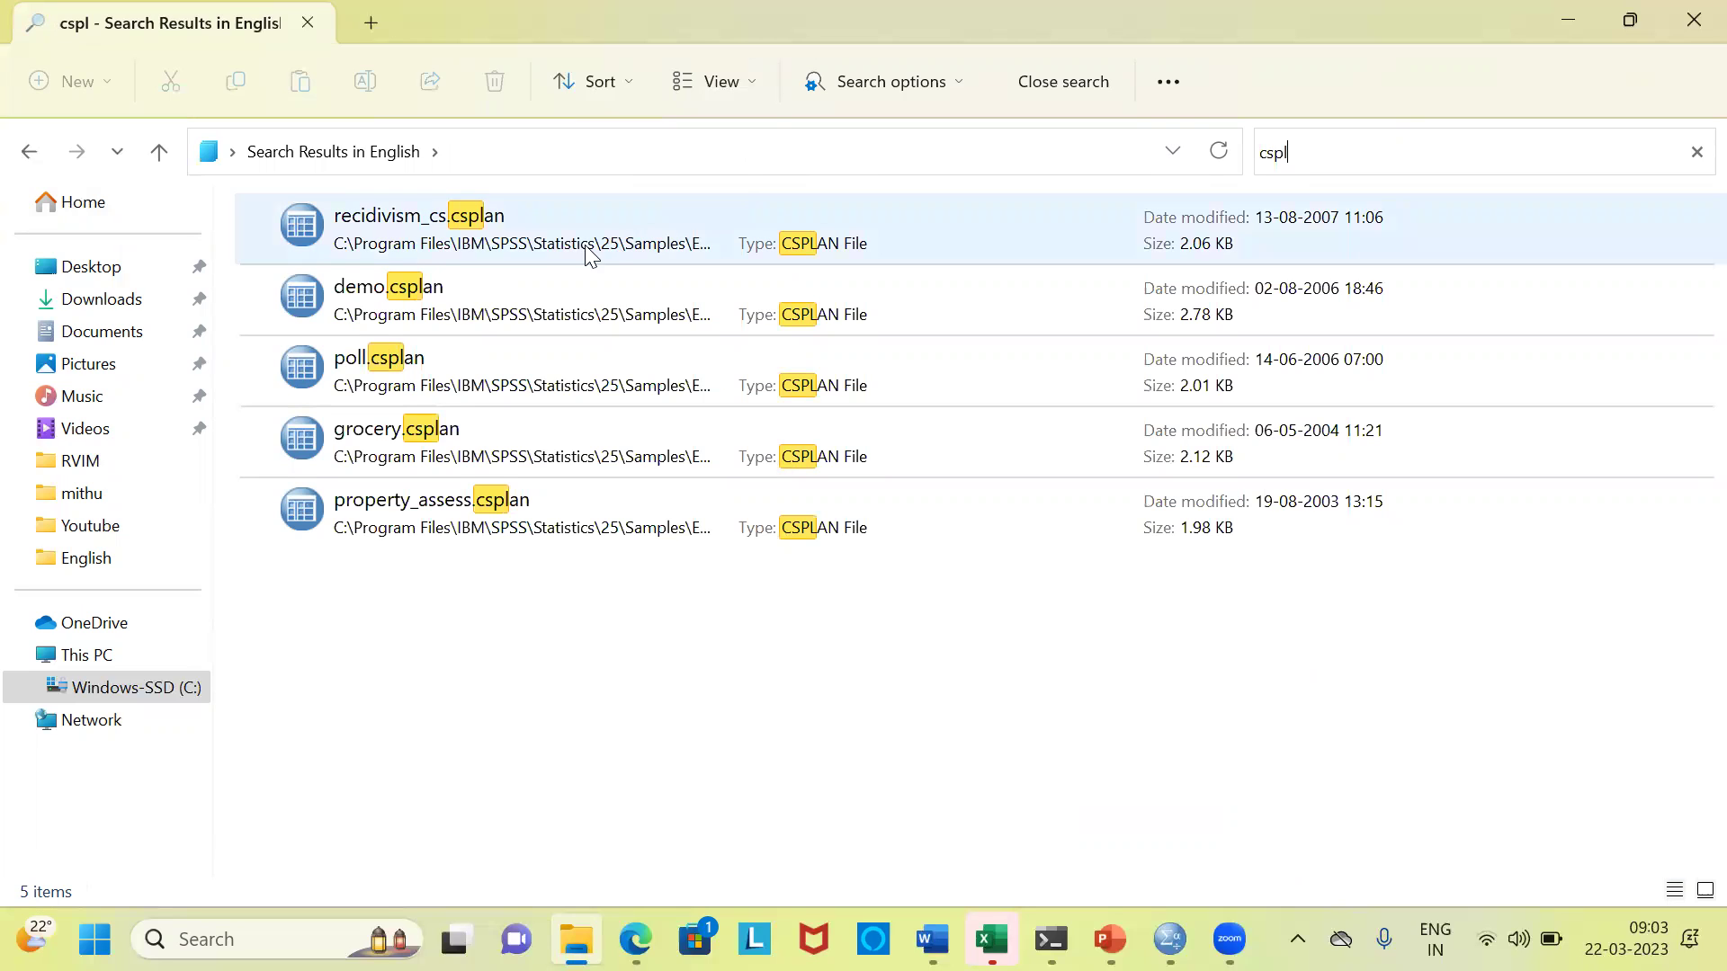
left_click(428, 392)
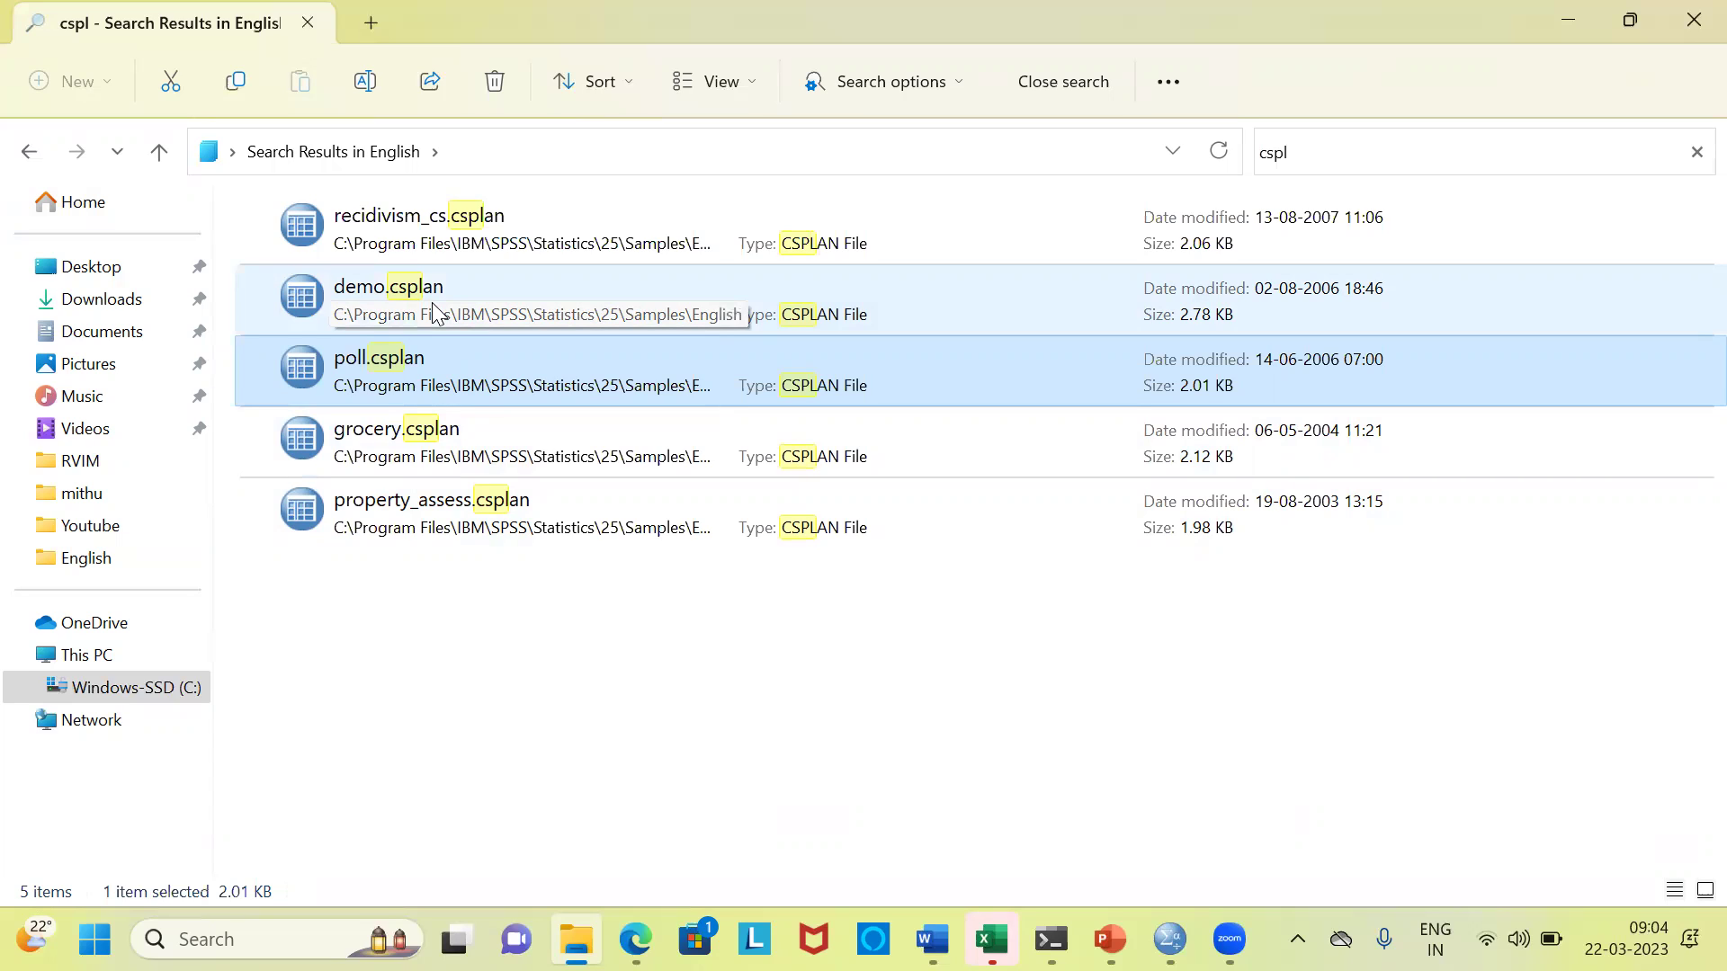
Step: Search the English samples folder for ".spv" output documents instead and select msouttut.spv
left_click(1323, 162)
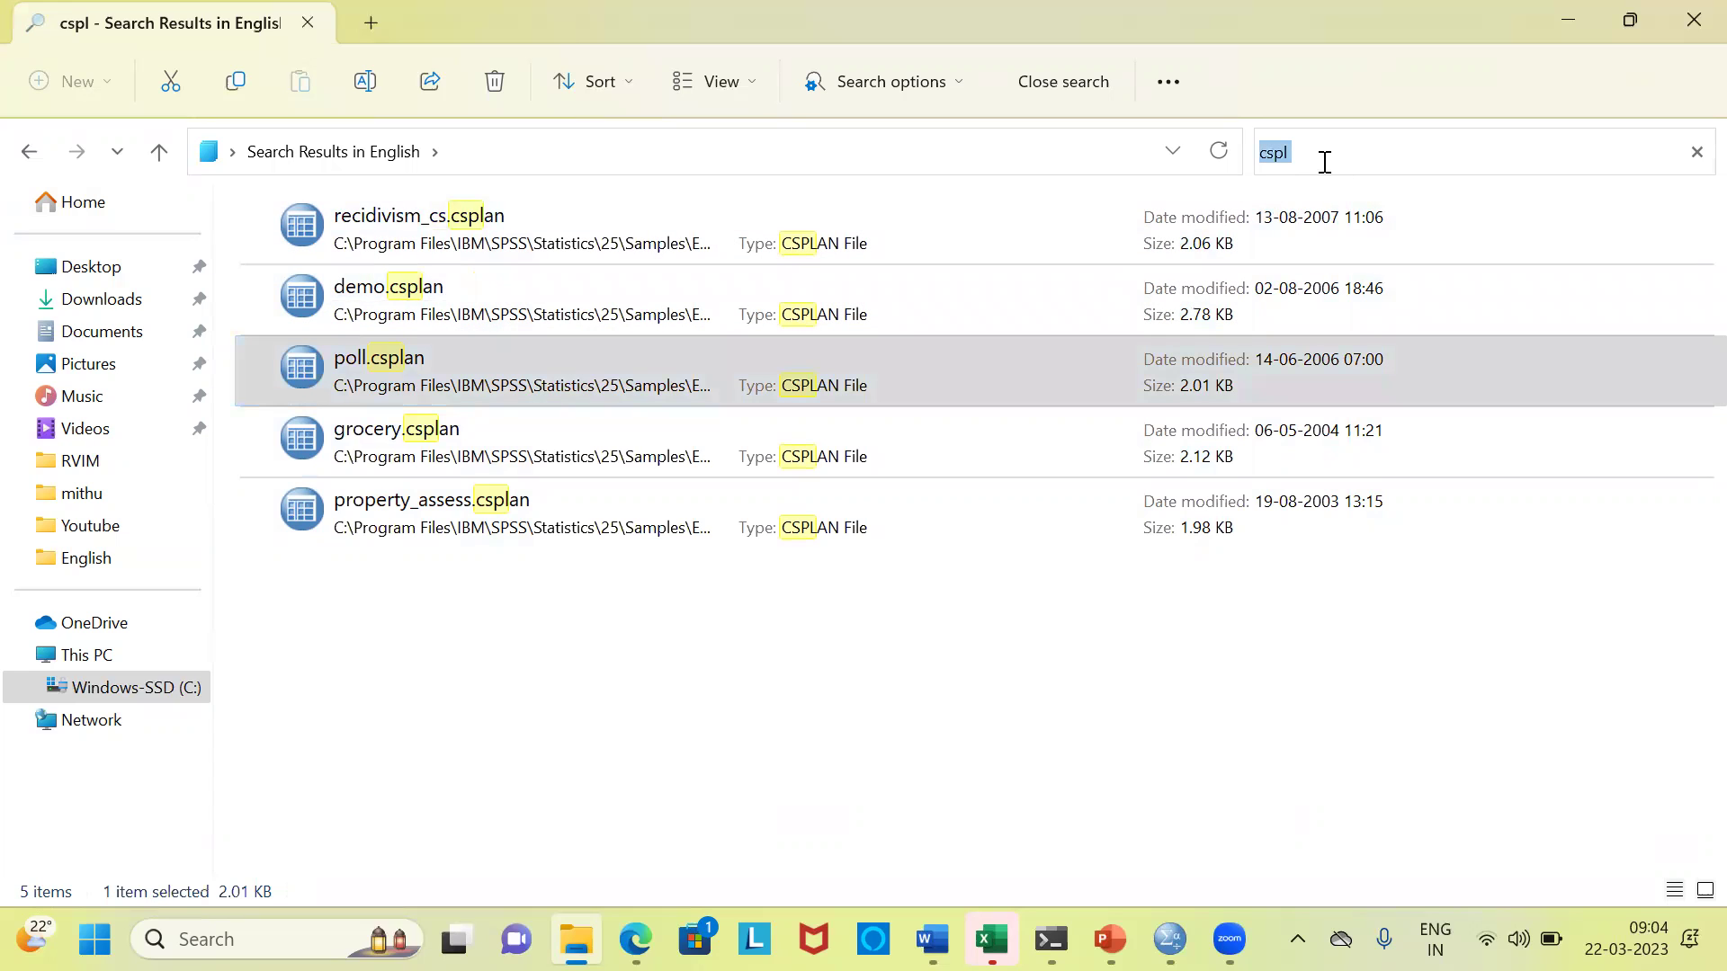
key("BackSpace")
type(".spv")
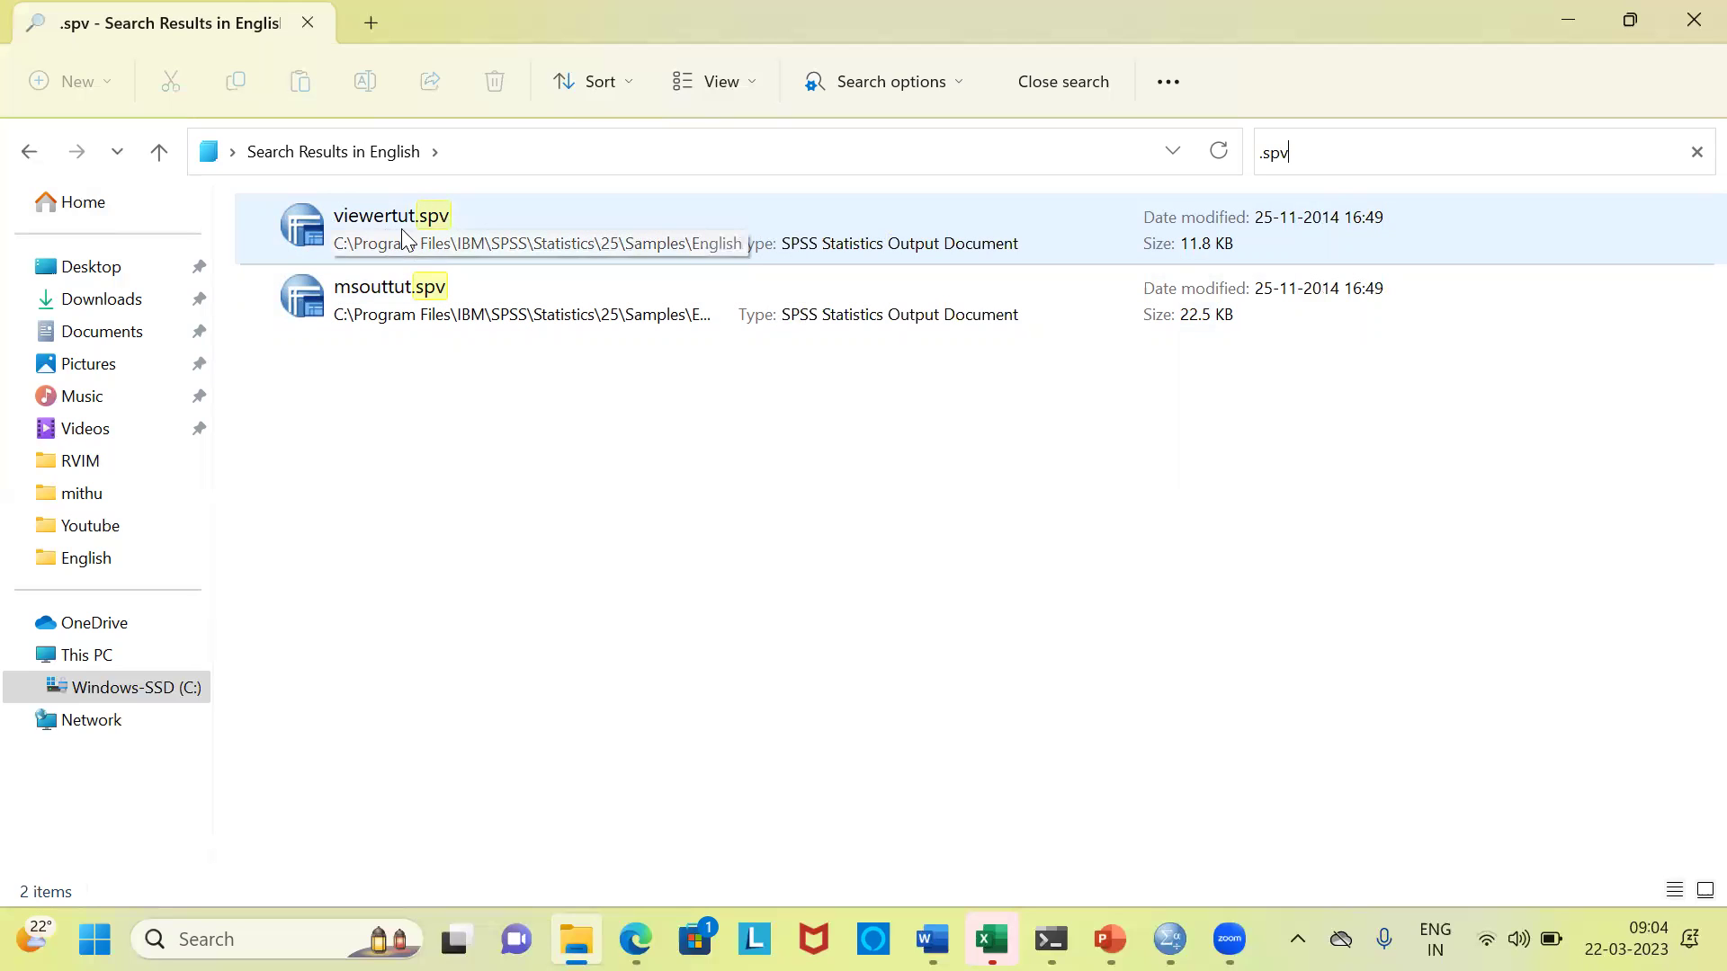
left_click(401, 316)
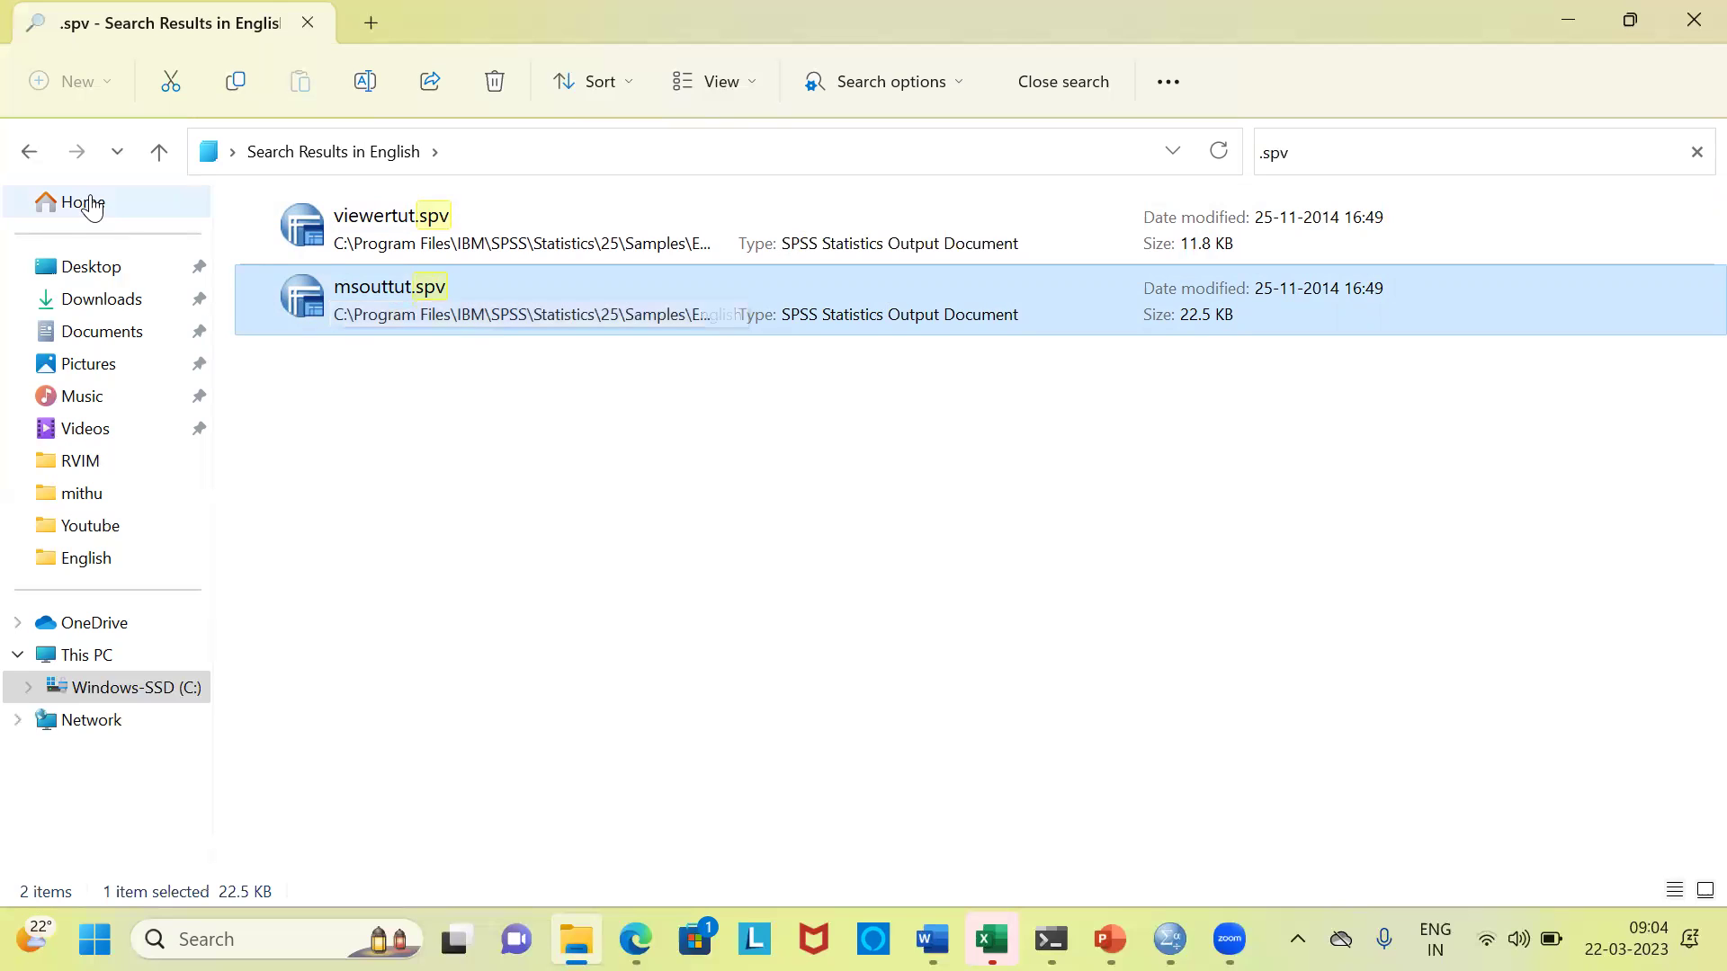
Step: Return from the search results to the English folder's file list and open Employee data.sav in SPSS Statistics
left_click(28, 151)
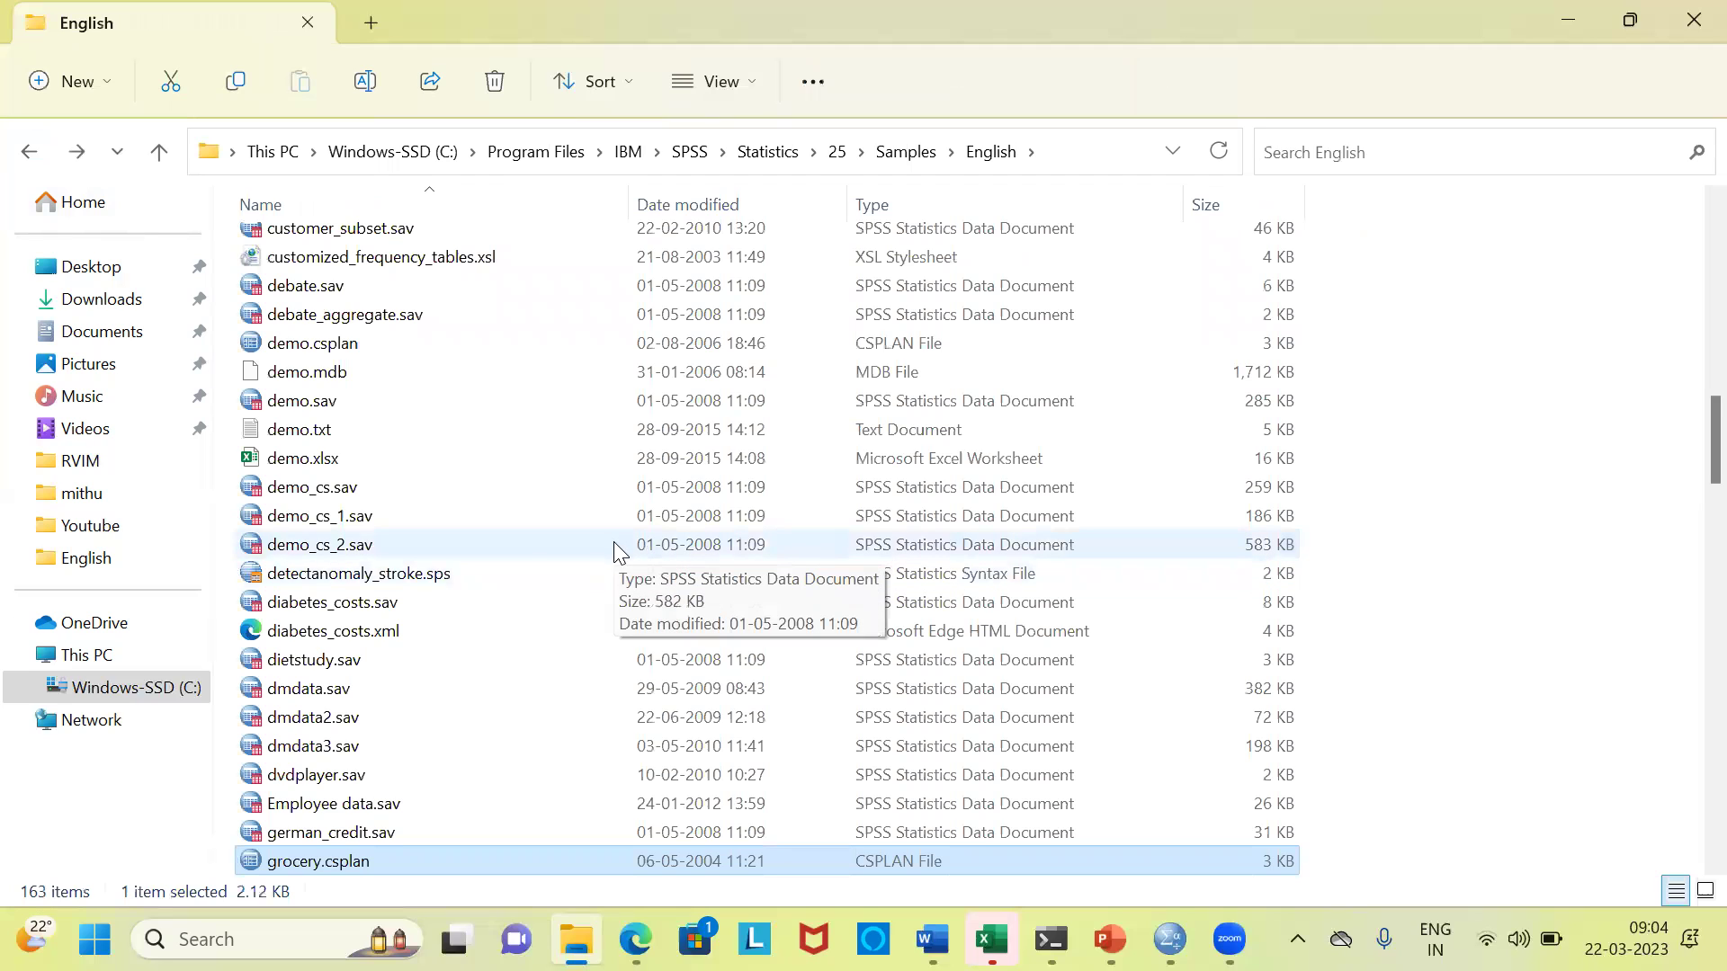
left_click(355, 495)
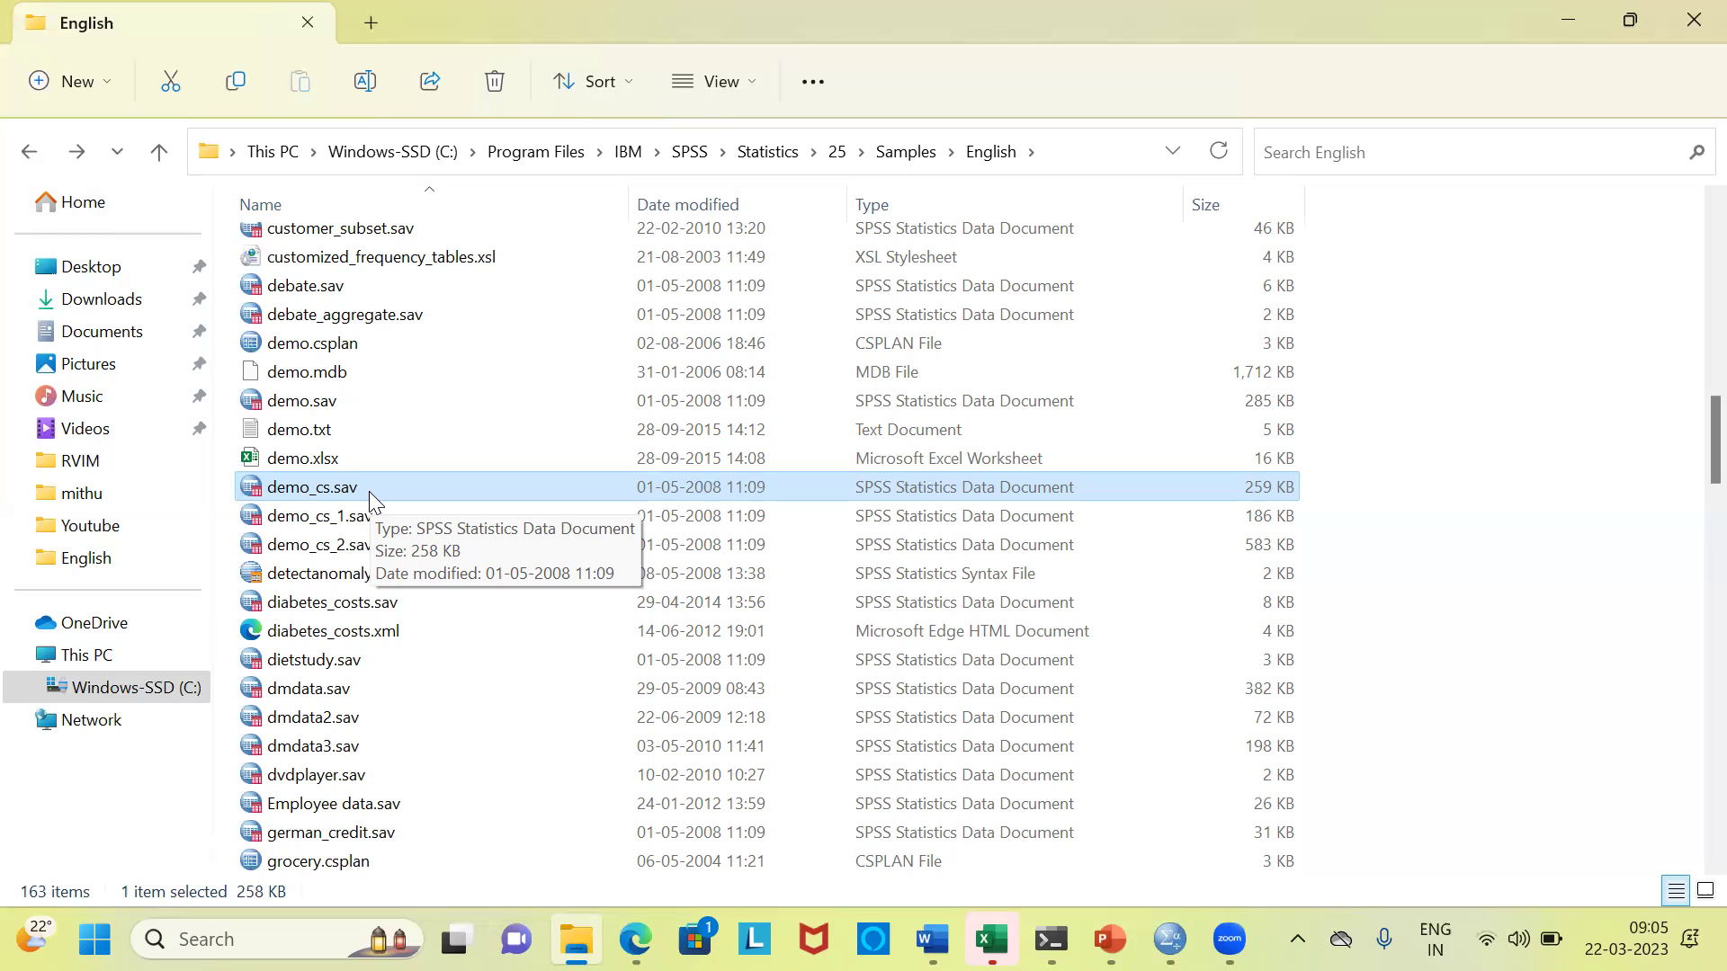
left_click(353, 813)
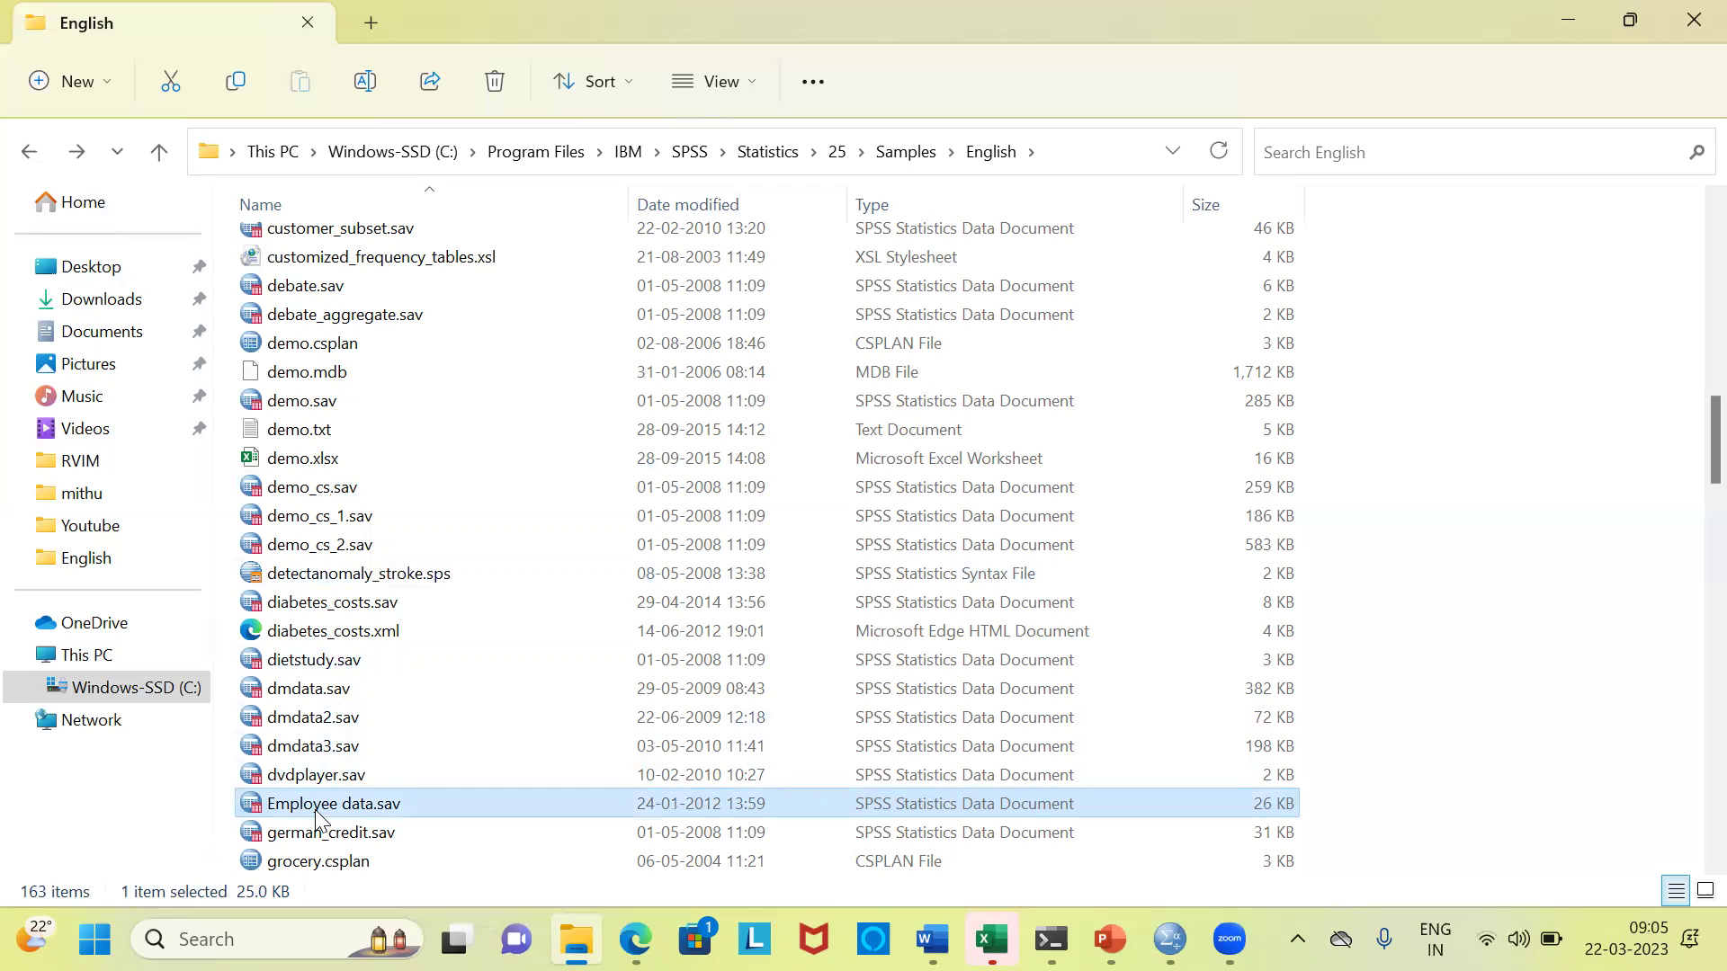
mouse_move(316, 817)
left_mouse_down()
mouse_move(286, 774)
mouse_move(302, 752)
mouse_move(306, 809)
left_mouse_up()
double_click(310, 806)
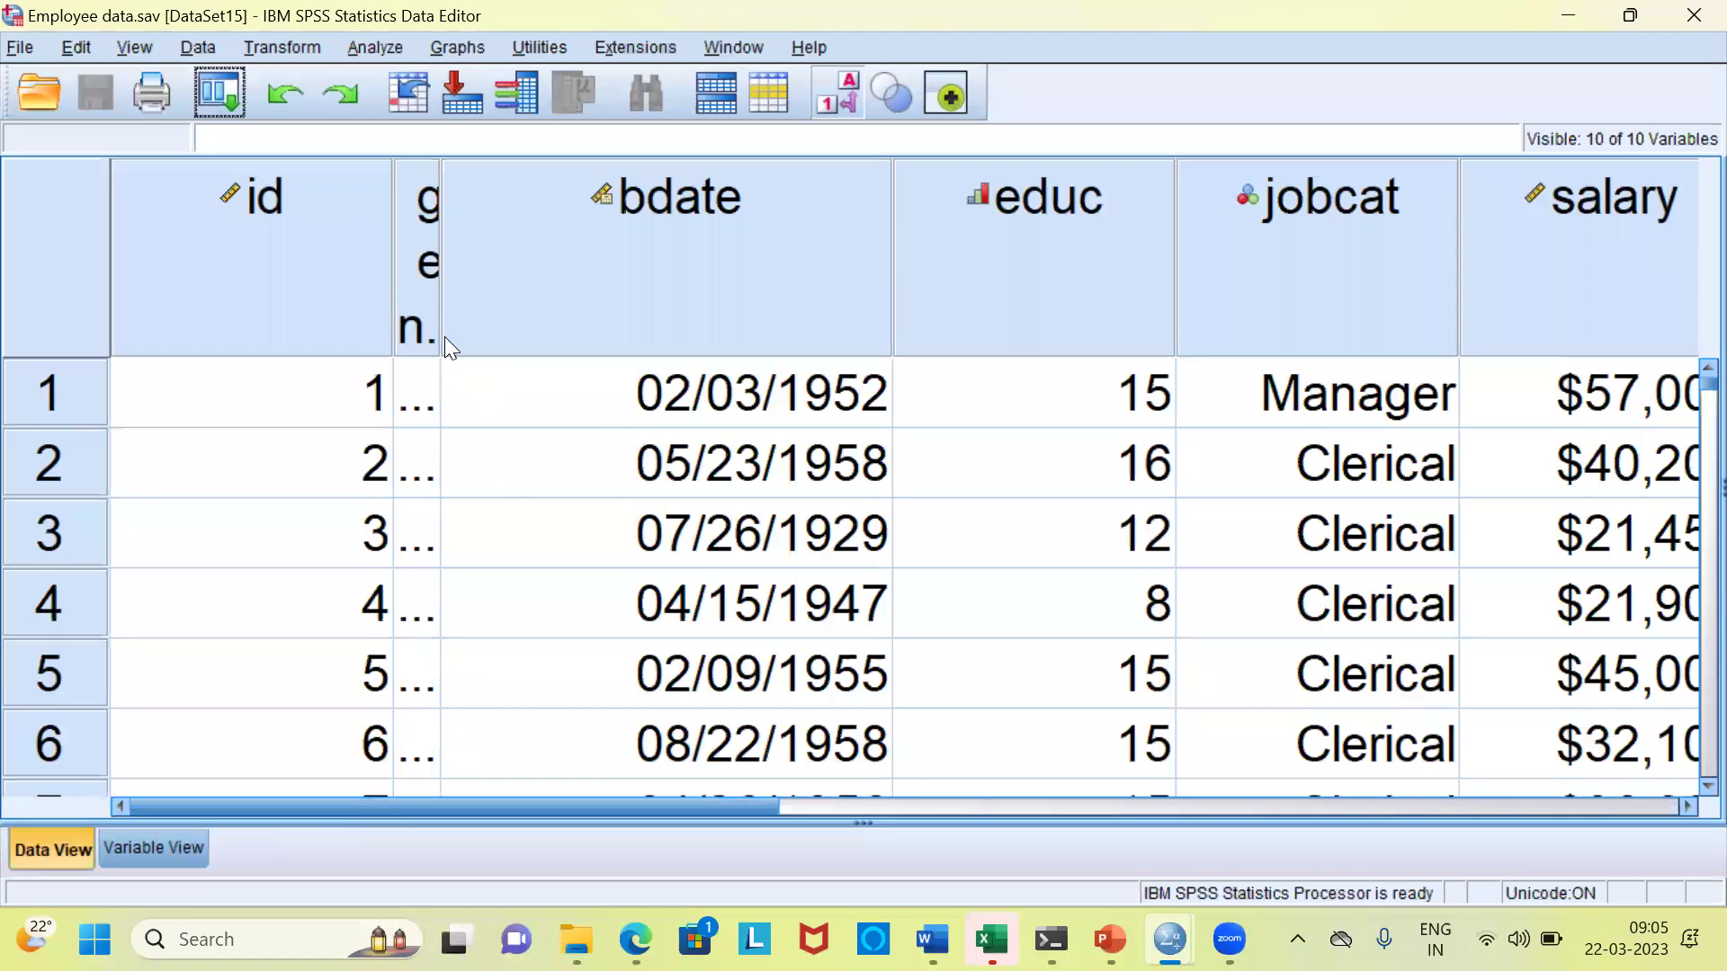
Step: Widen the gender column enough to read its values and narrow the id column in the employee data
left_click_drag(444, 336, 648, 339)
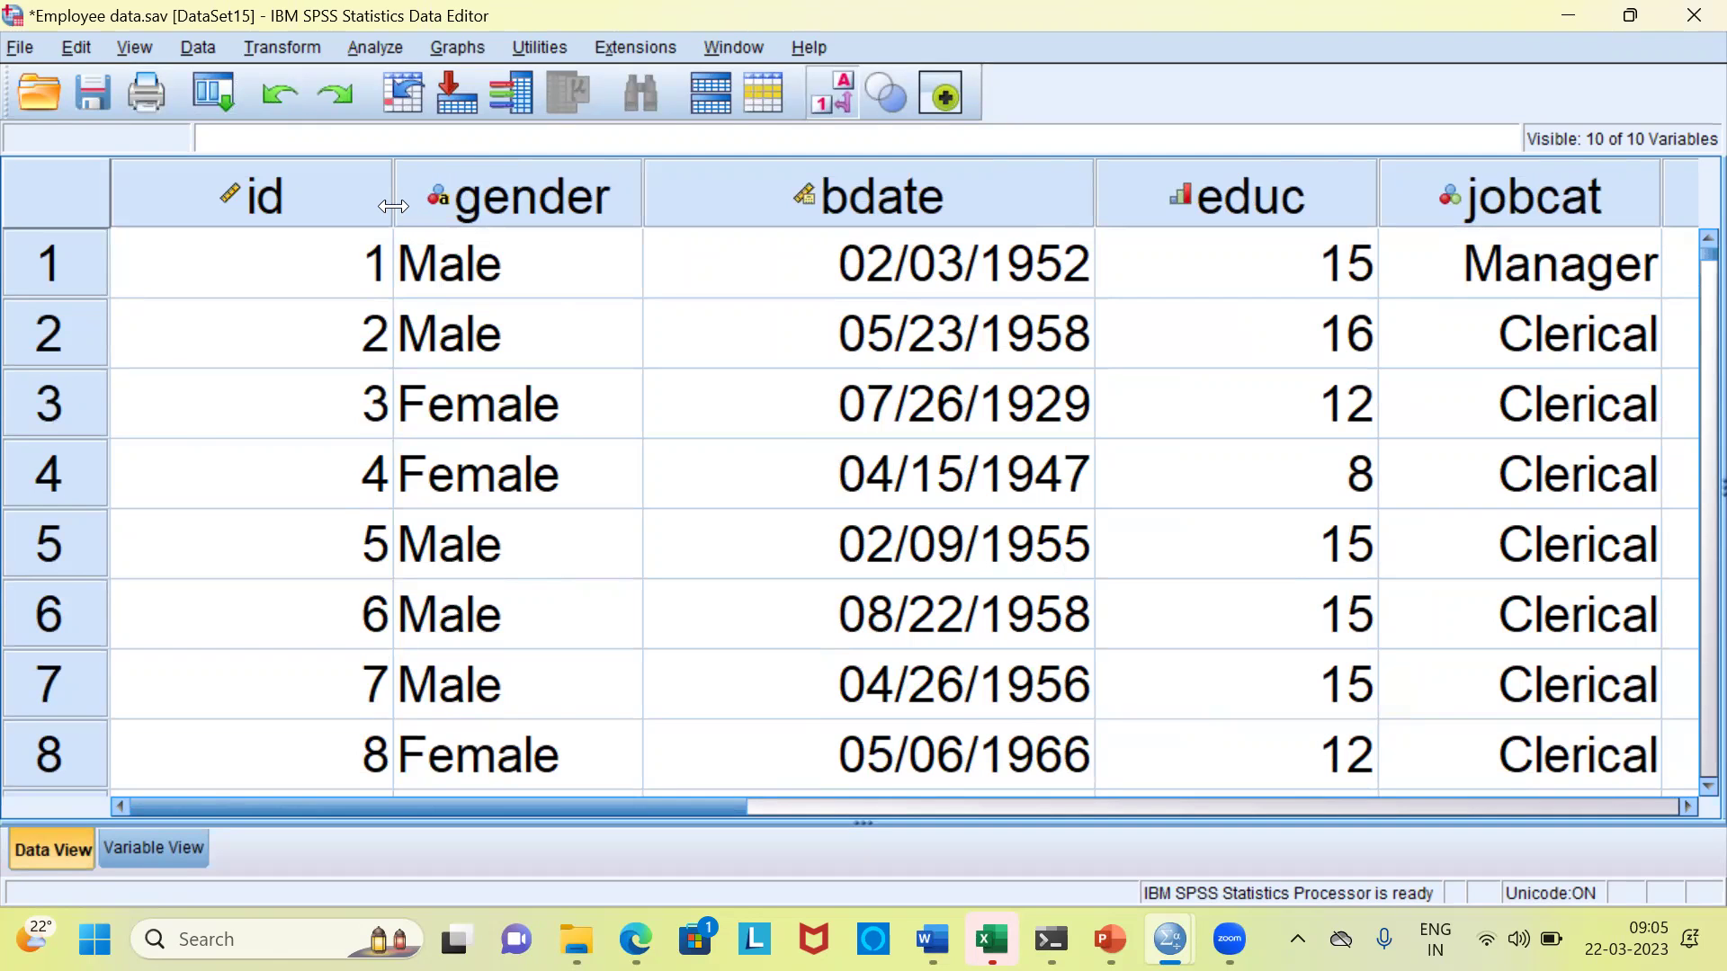
left_click_drag(393, 206, 275, 234)
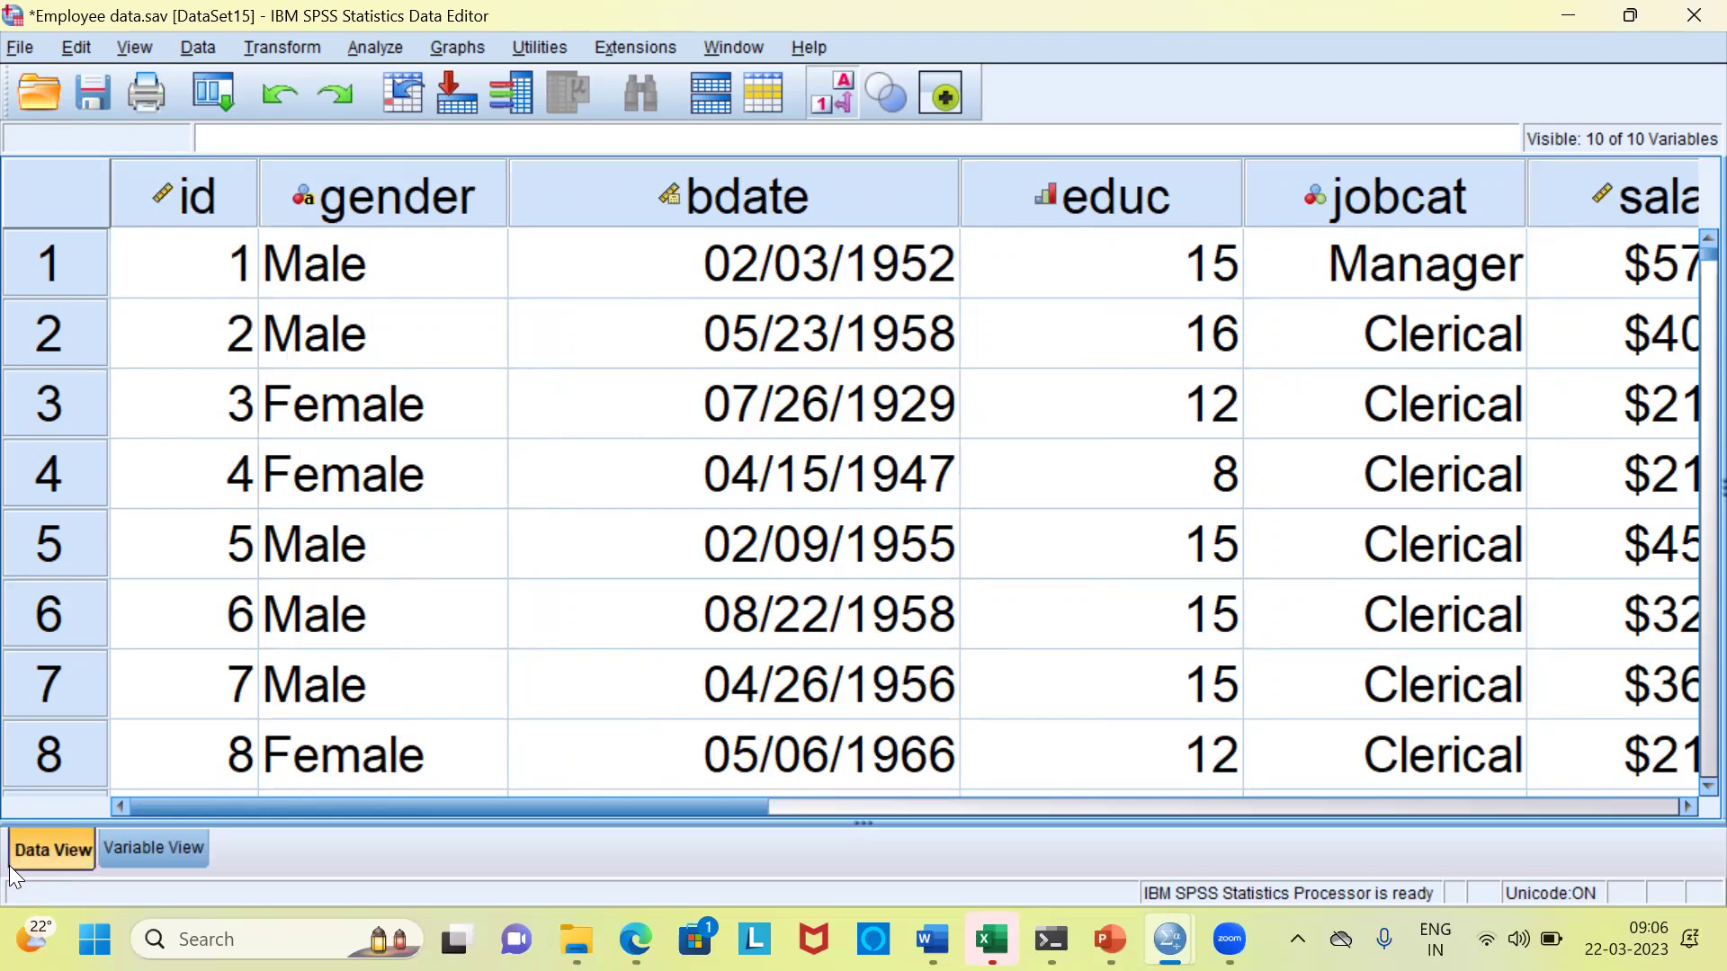
Step: Examine the employee file's variable definitions from Name and Type across to Measure, and return to the data records
left_click(148, 856)
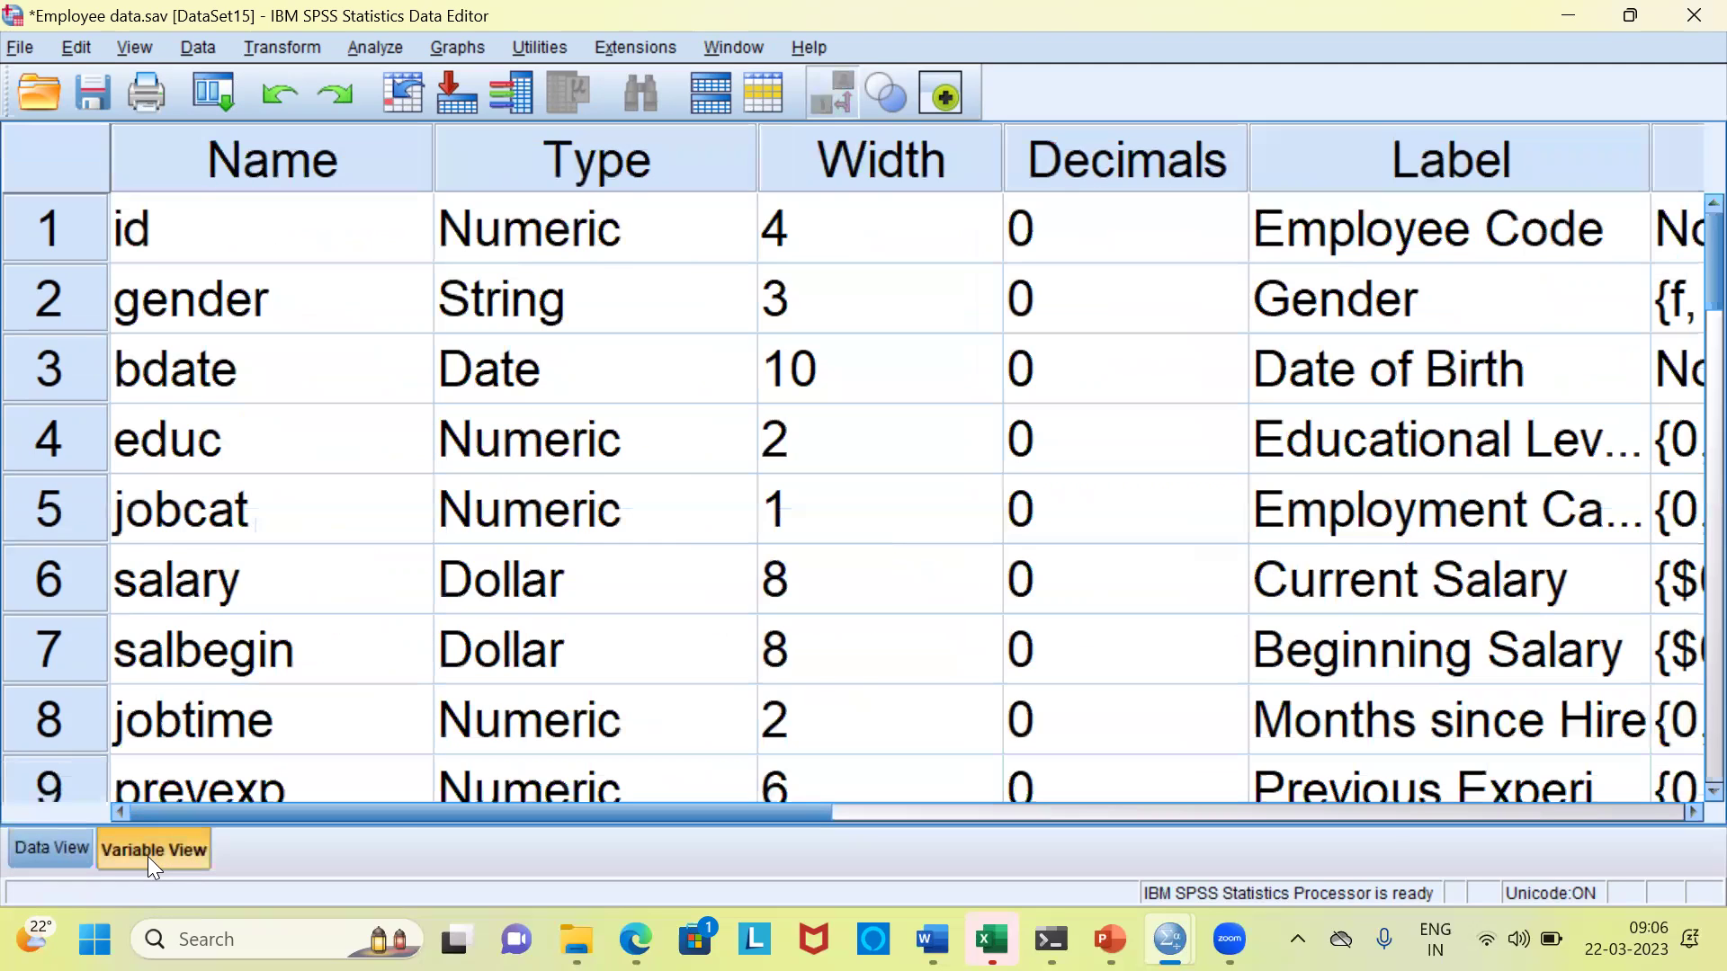
left_click_drag(397, 818, 642, 835)
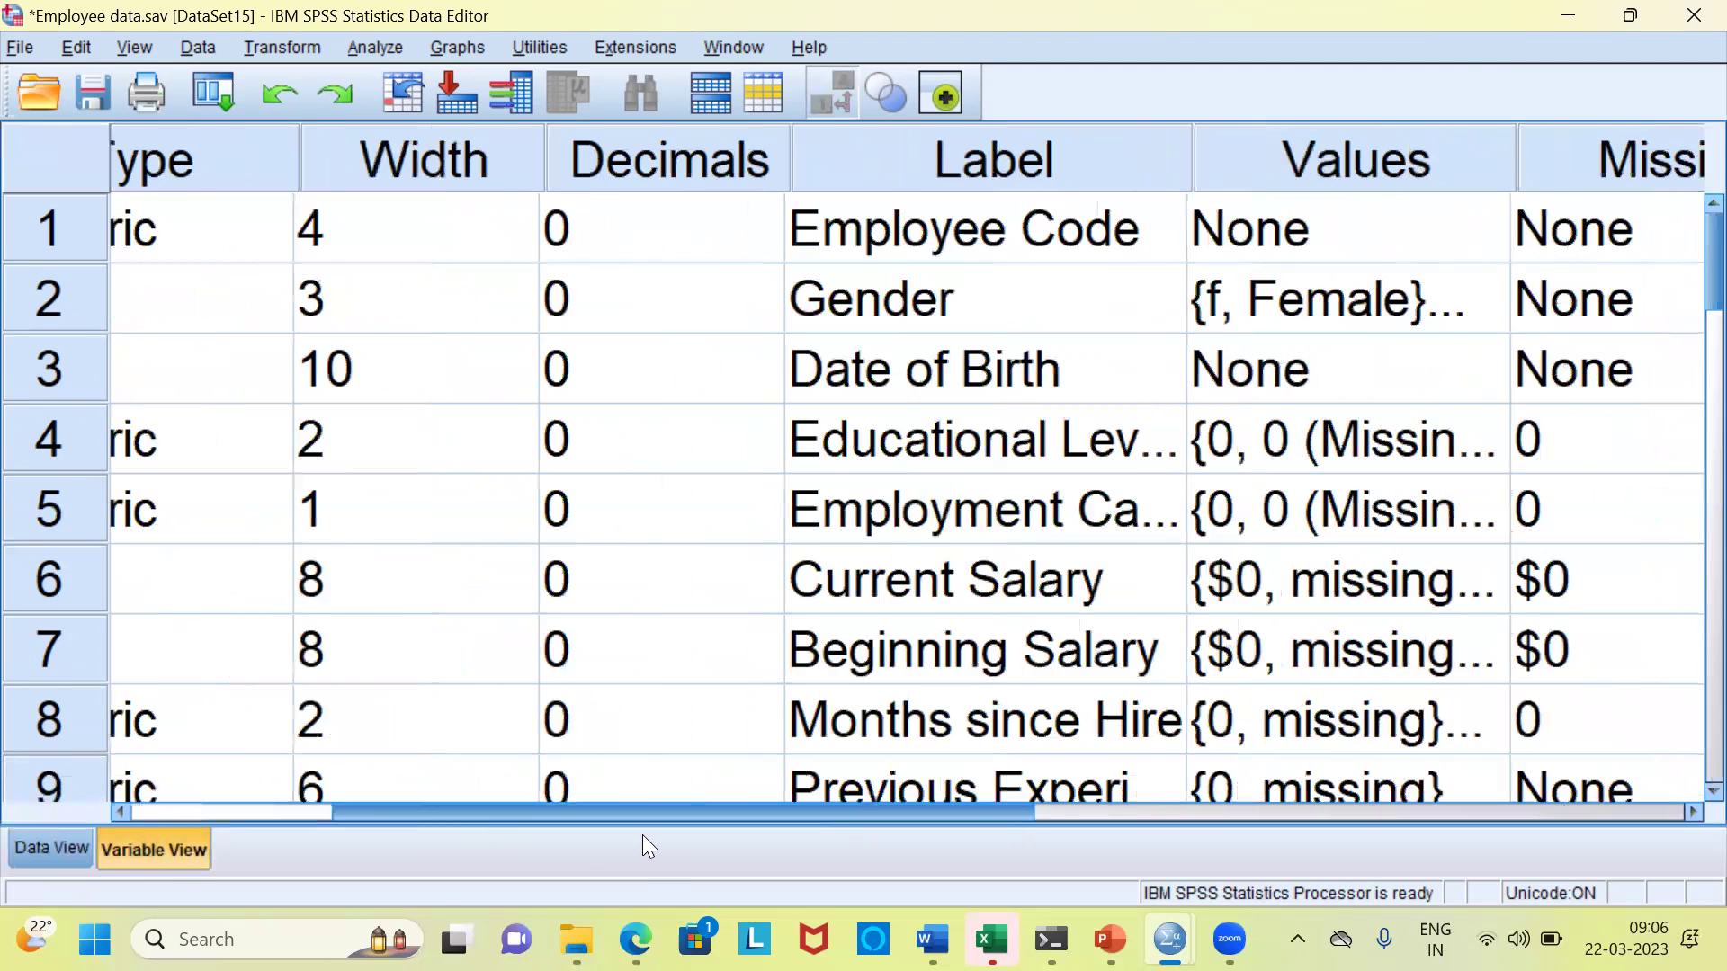
left_click_drag(852, 817, 1090, 810)
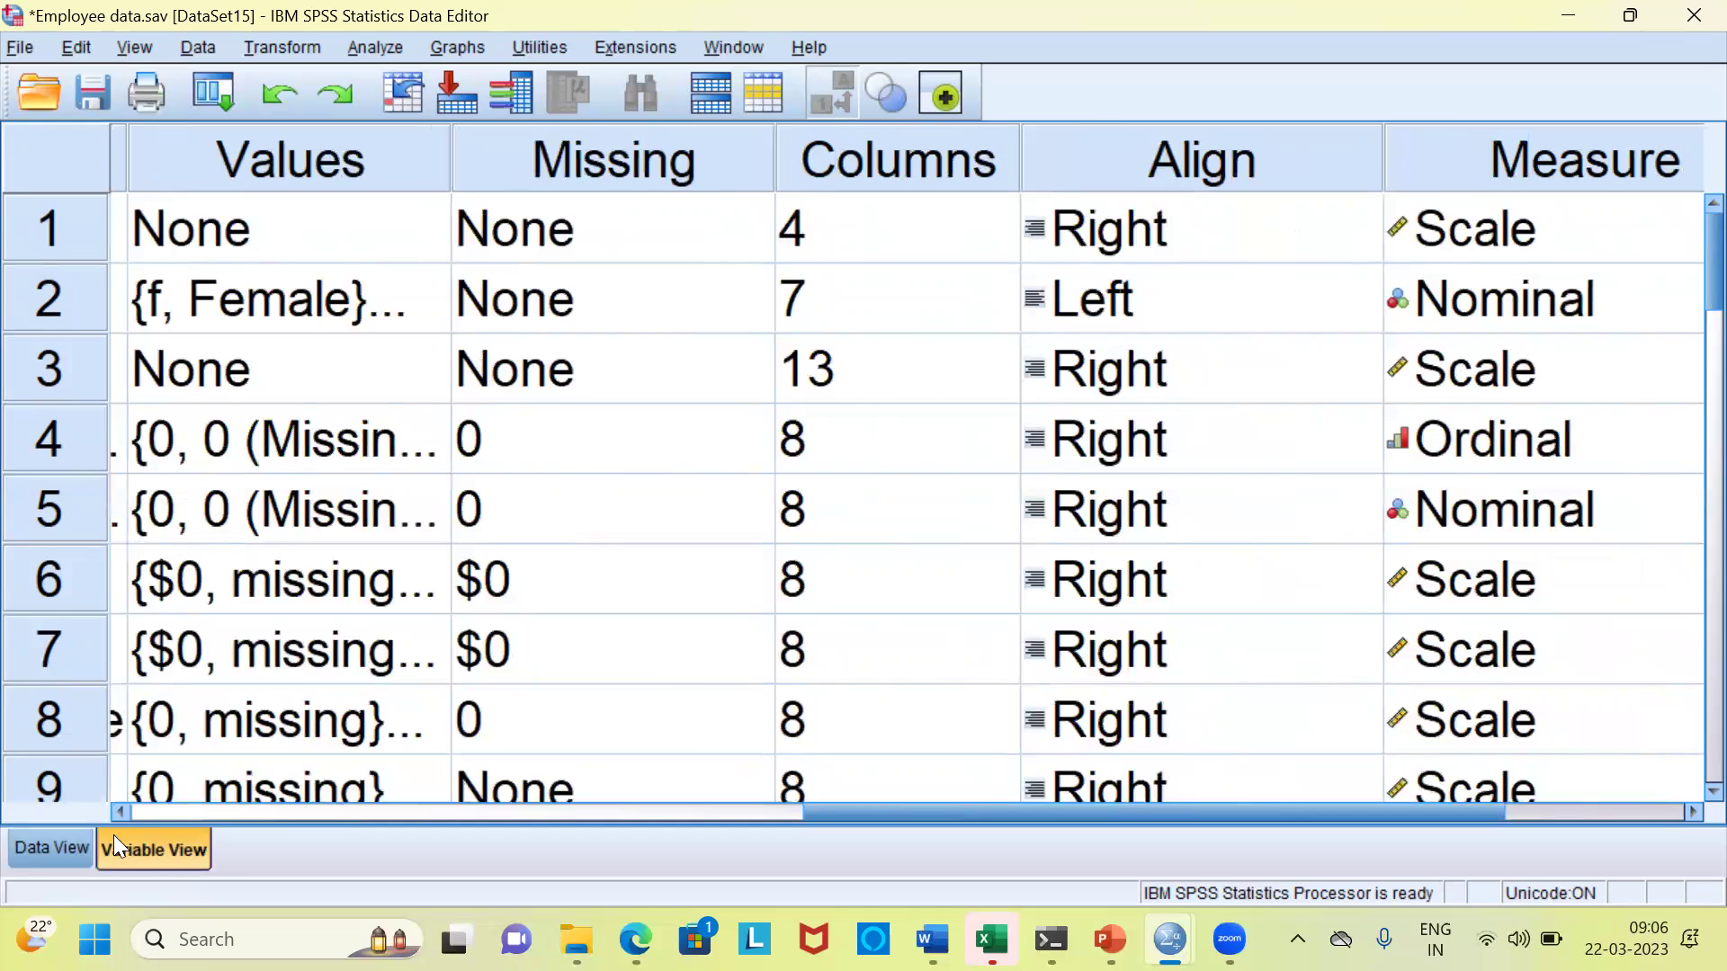
left_click(79, 847)
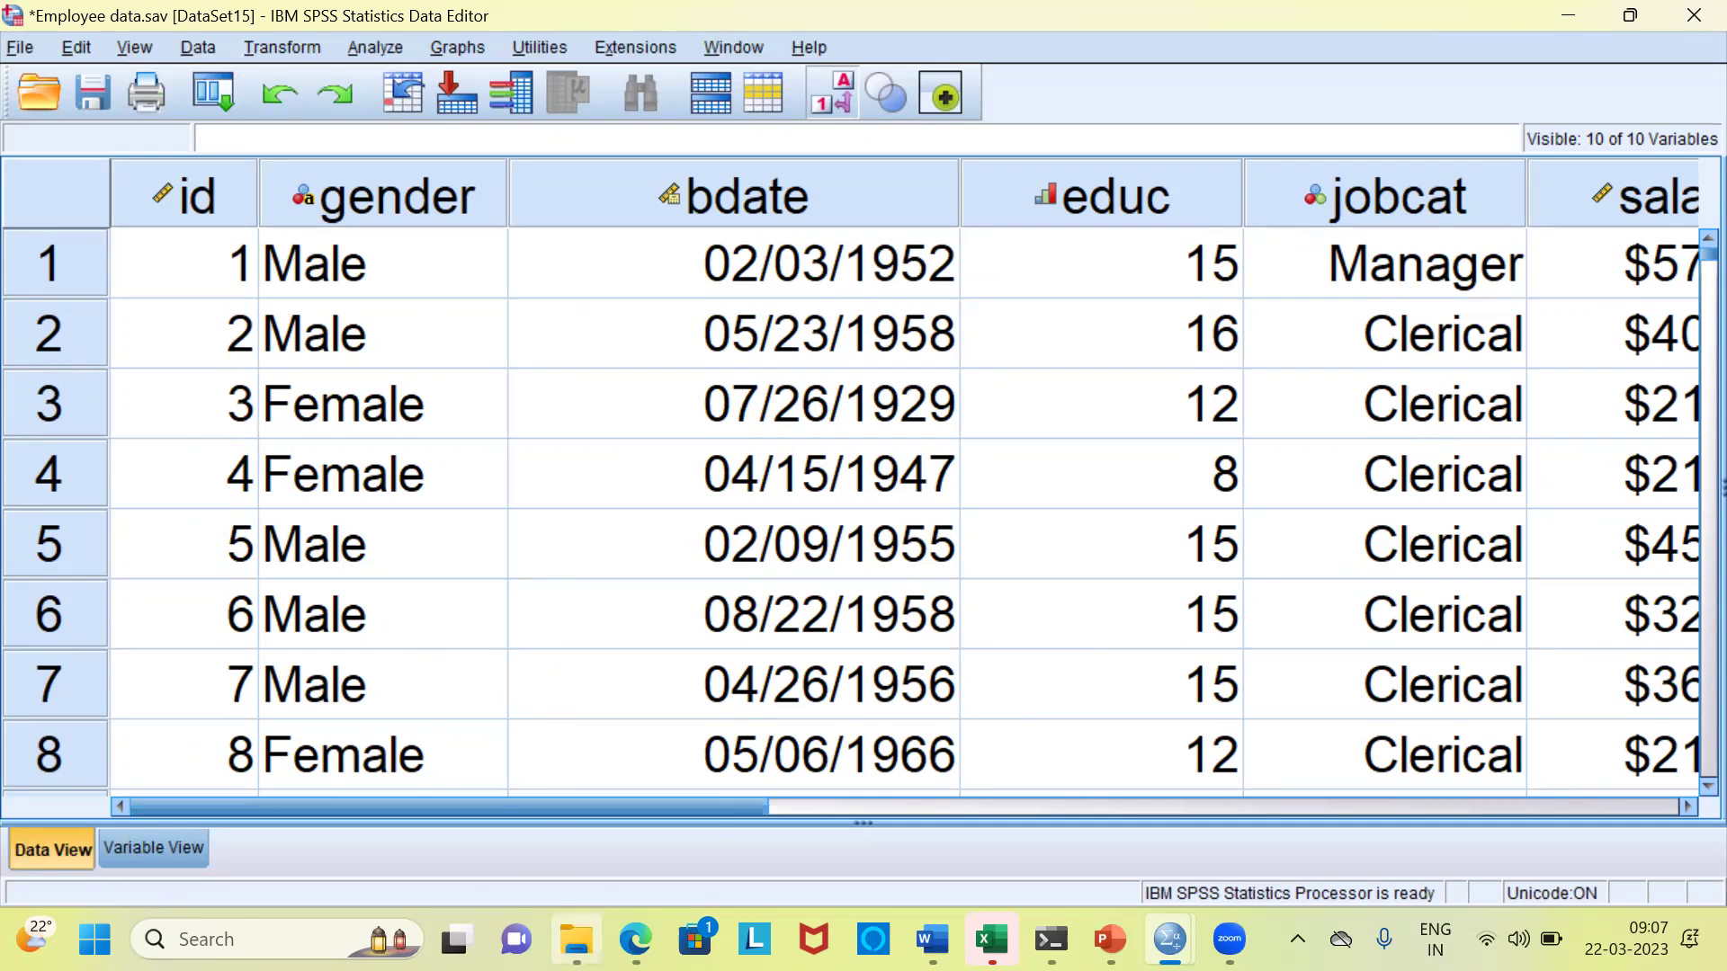
Step: Switch back to File Explorer, jump to the sample files starting with "c", and open car_sales.sav in SPSS Statistics
mouse_move(576, 938)
left_click(567, 833)
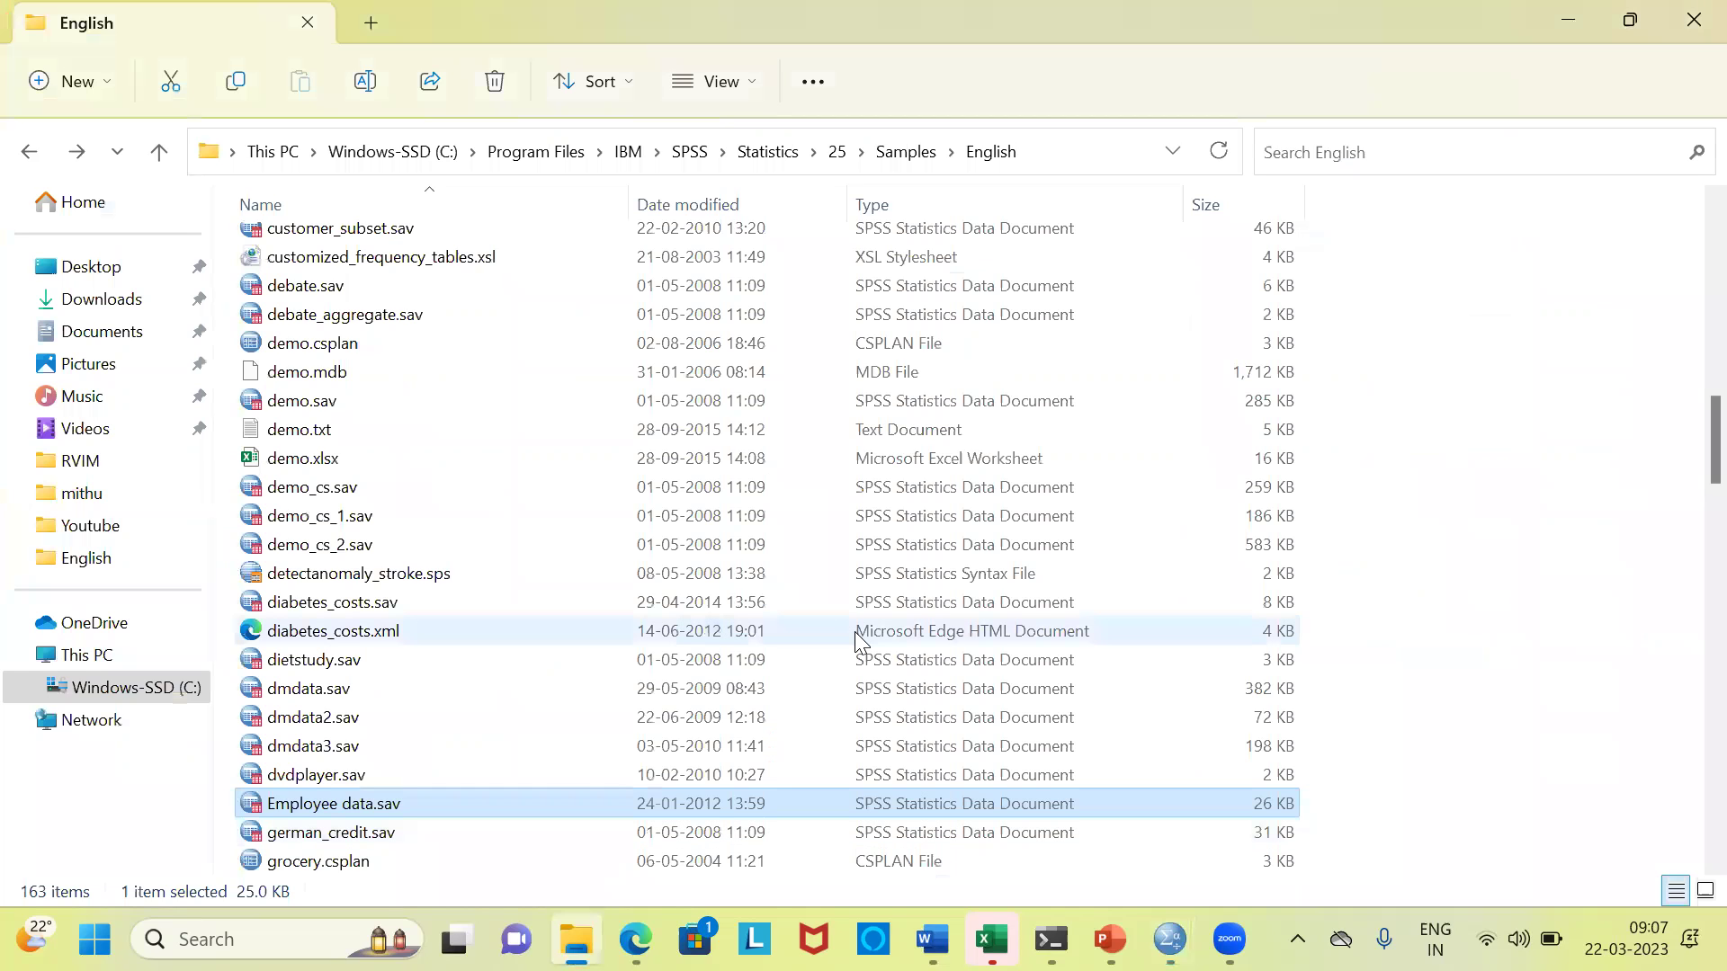
key("c")
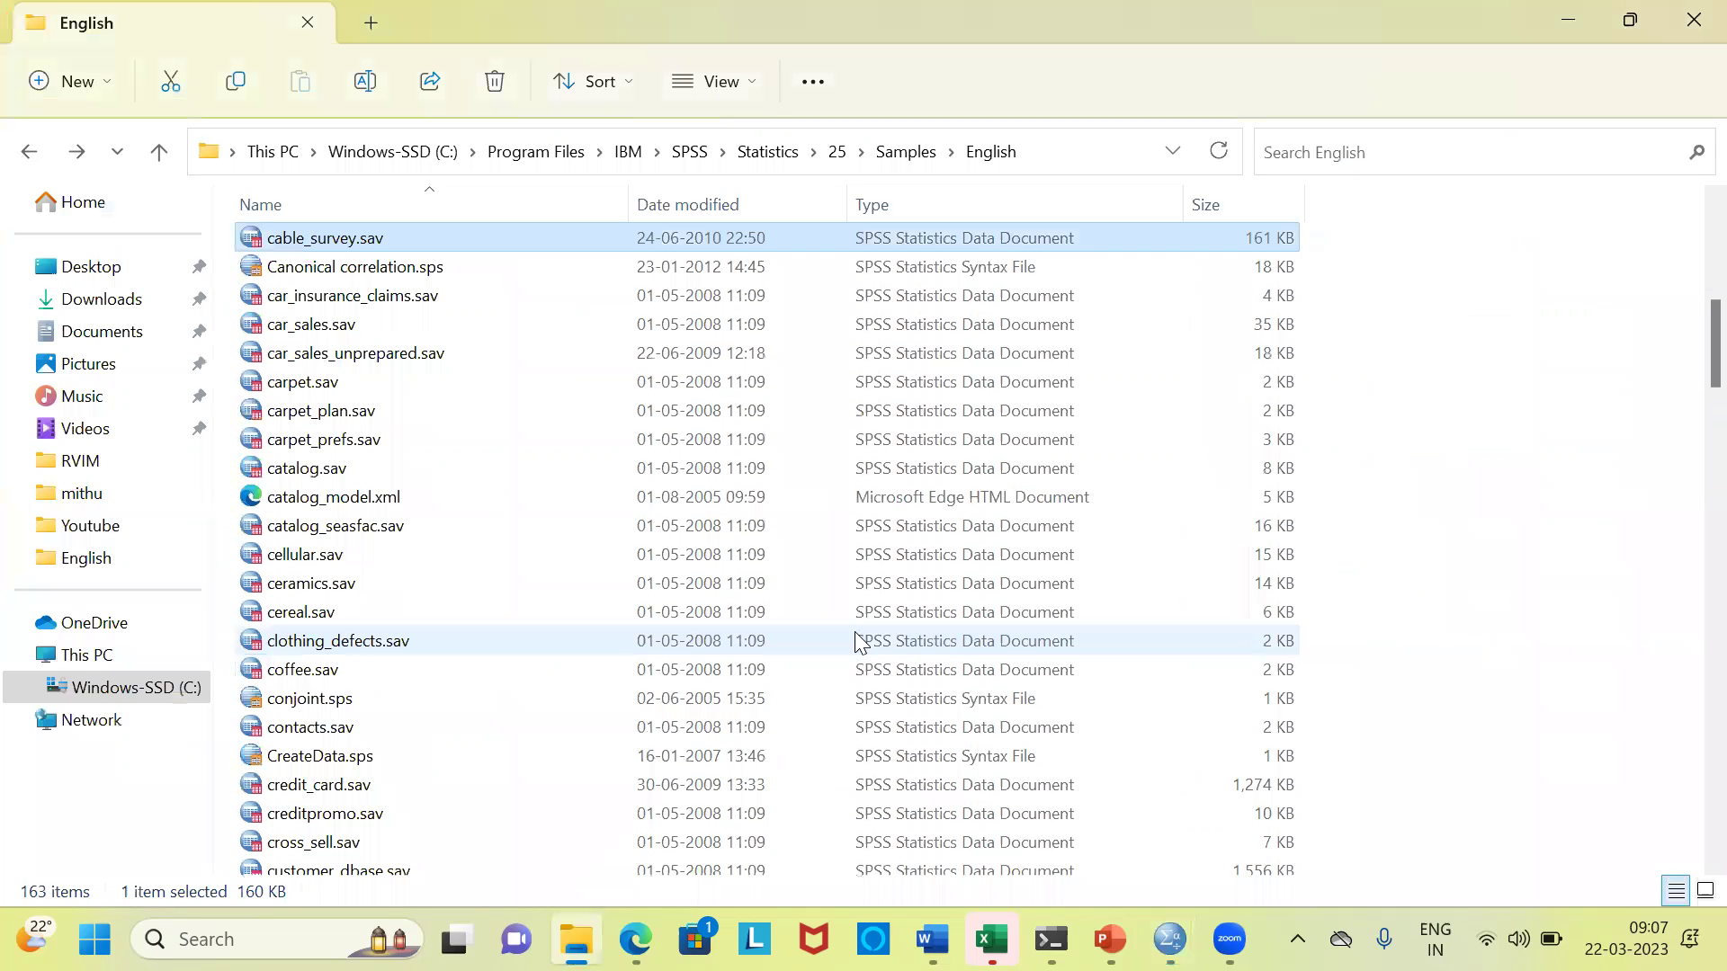
key("Down")
key("Down")
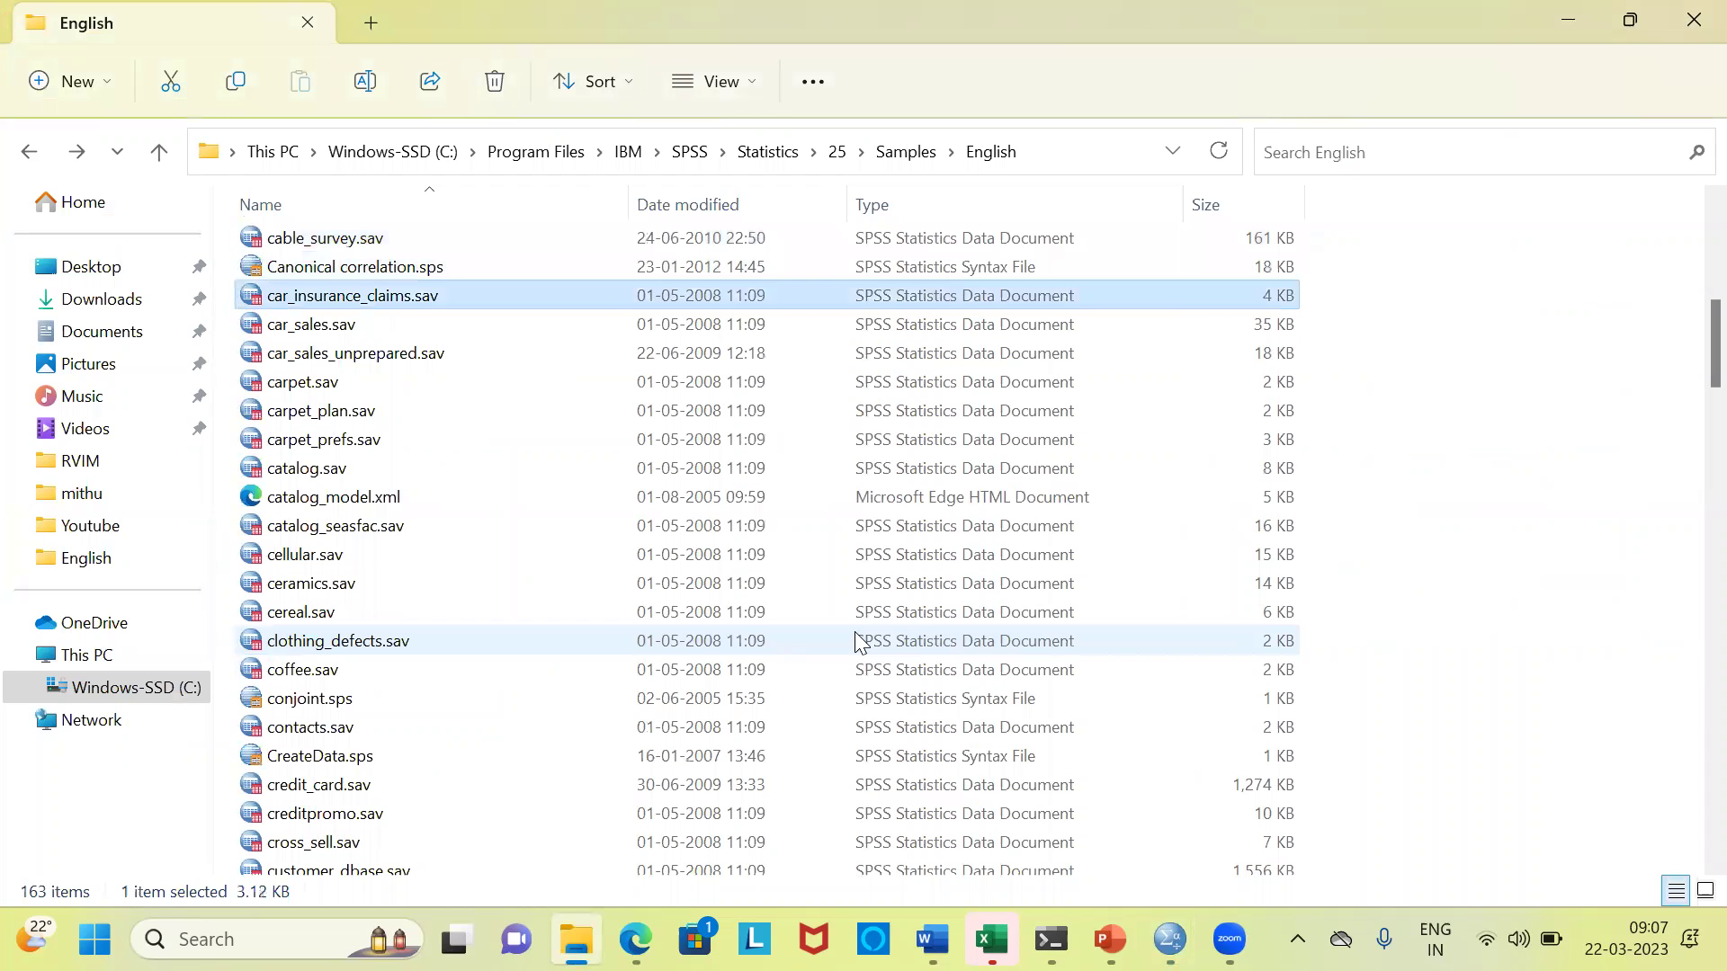
key("Down")
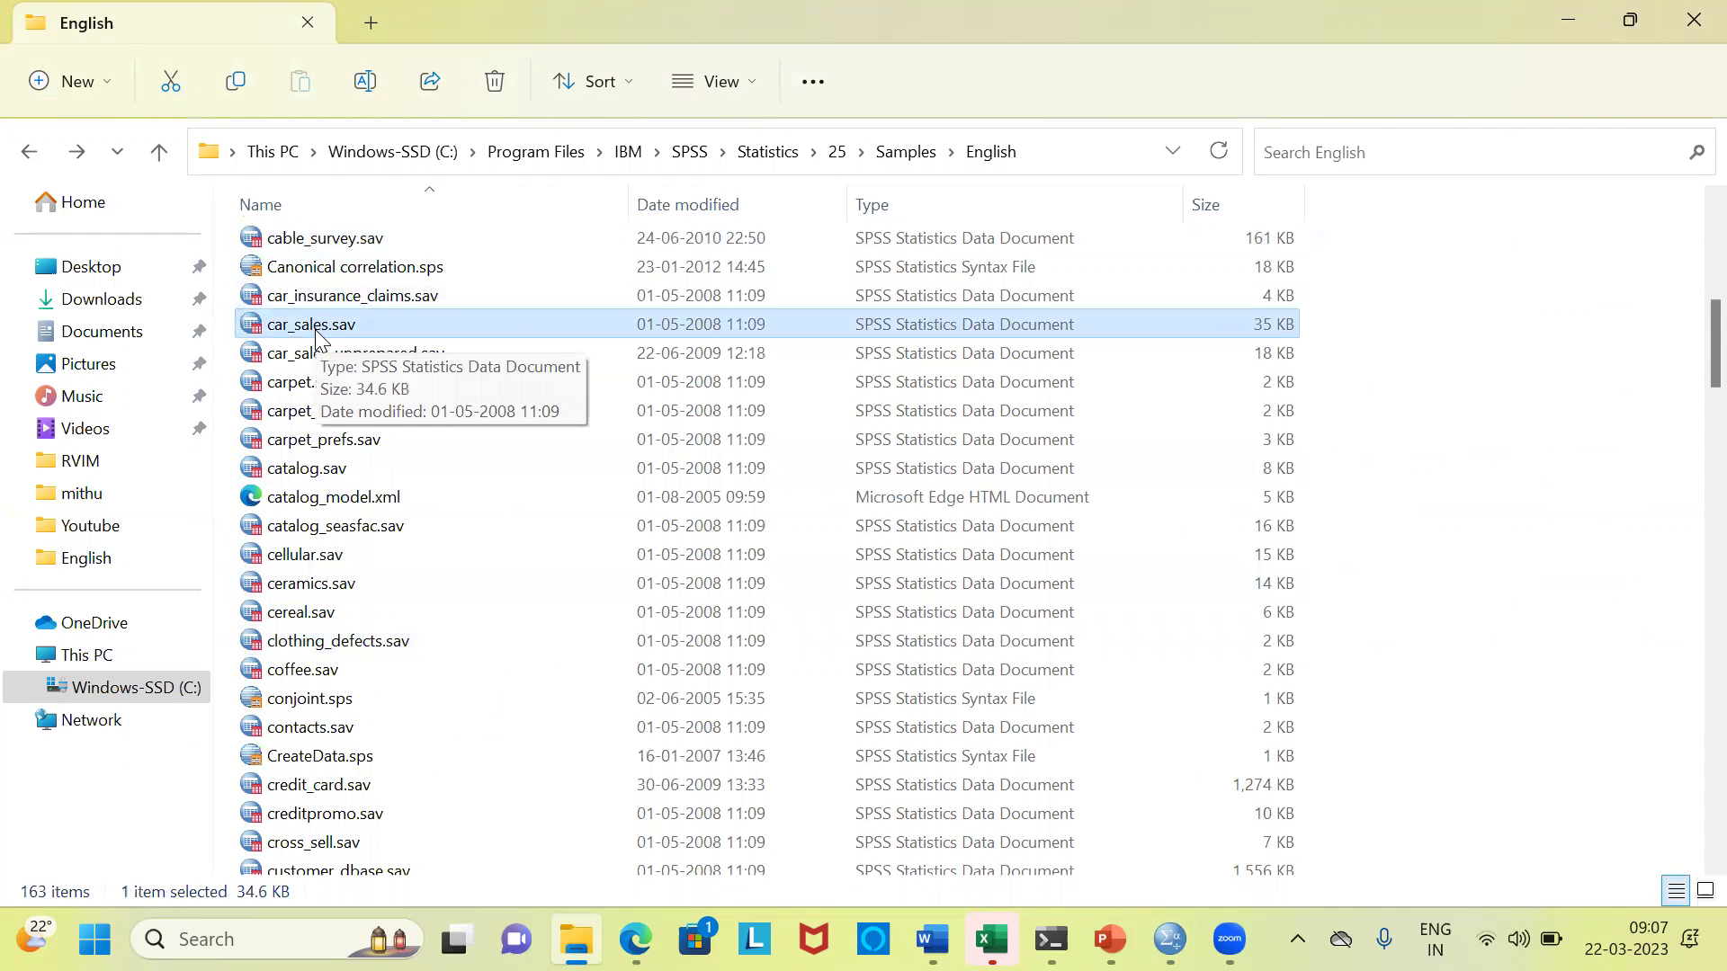
double_click(289, 336)
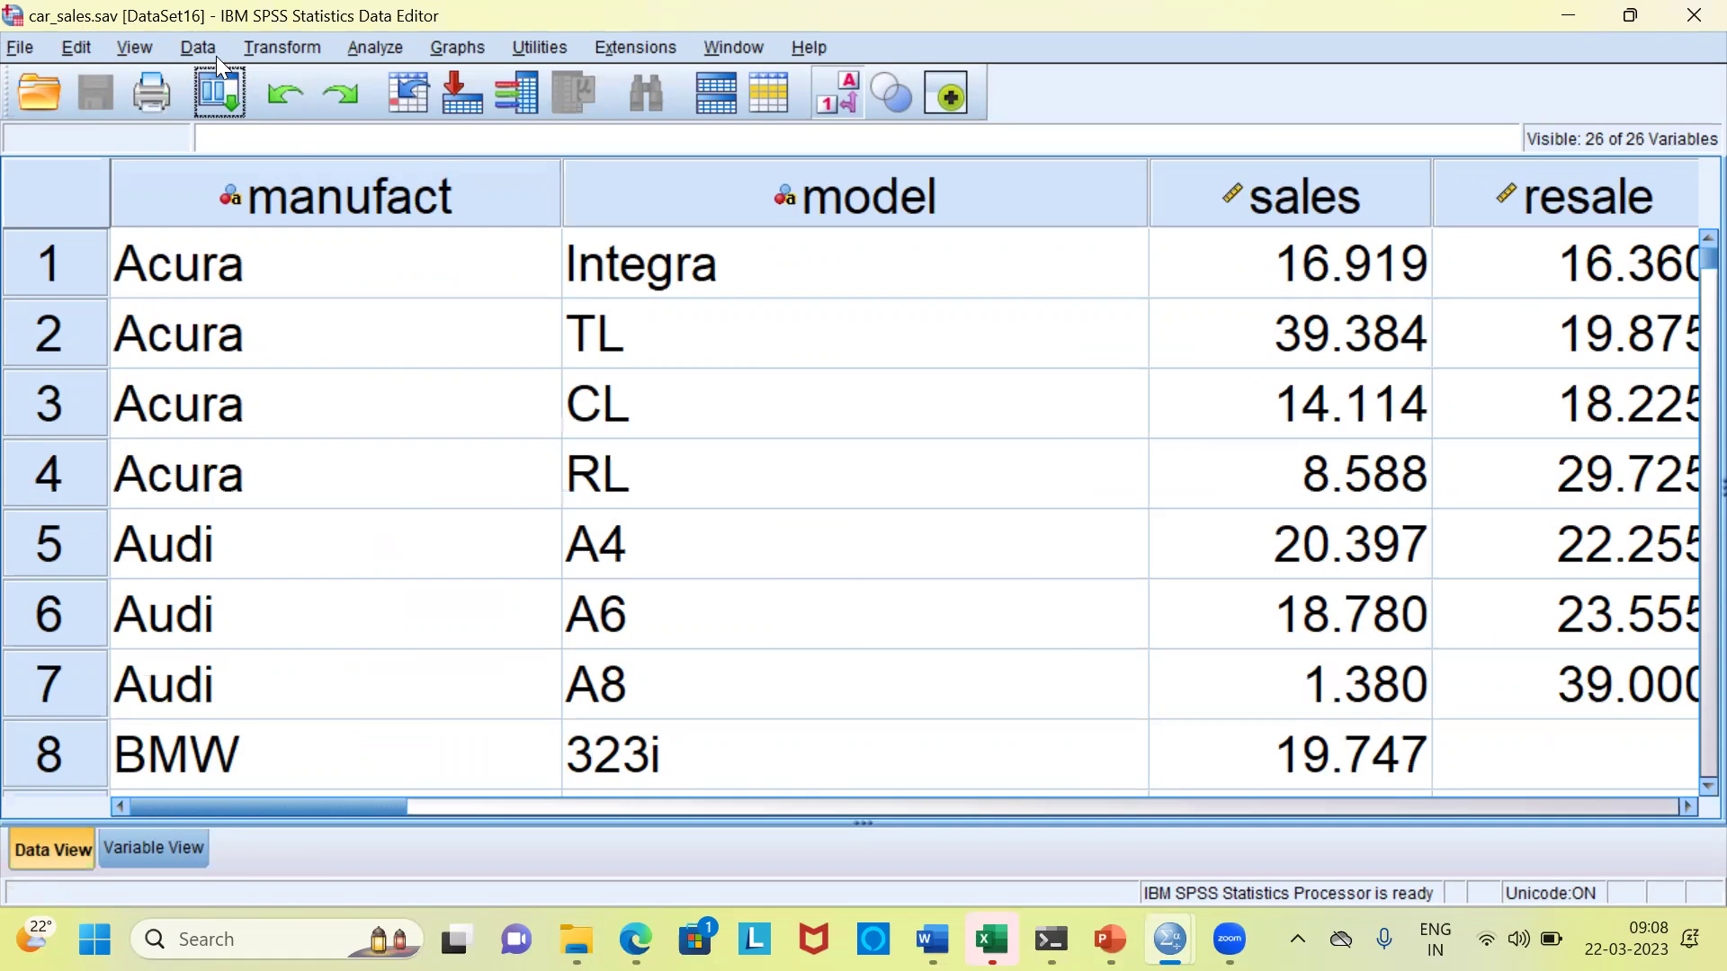
Step: Narrow the manufact and model columns in the car sales data and select the model column
left_click_drag(562, 209, 400, 224)
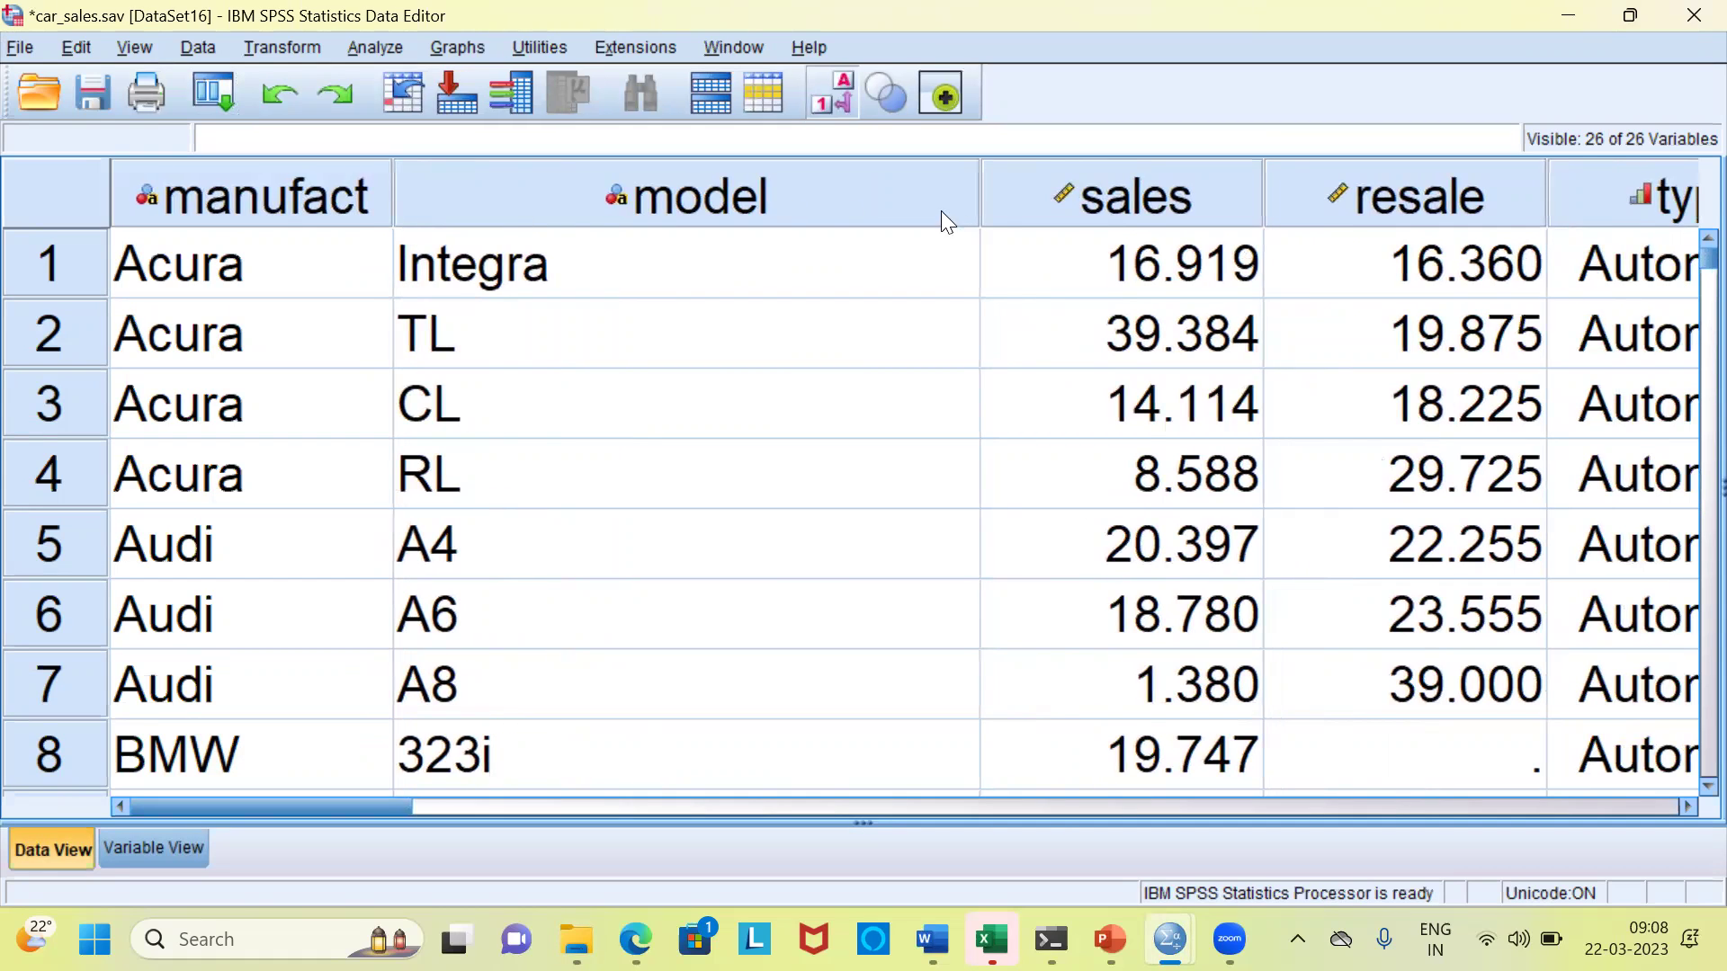
left_click_drag(977, 216, 659, 220)
left_click(574, 214)
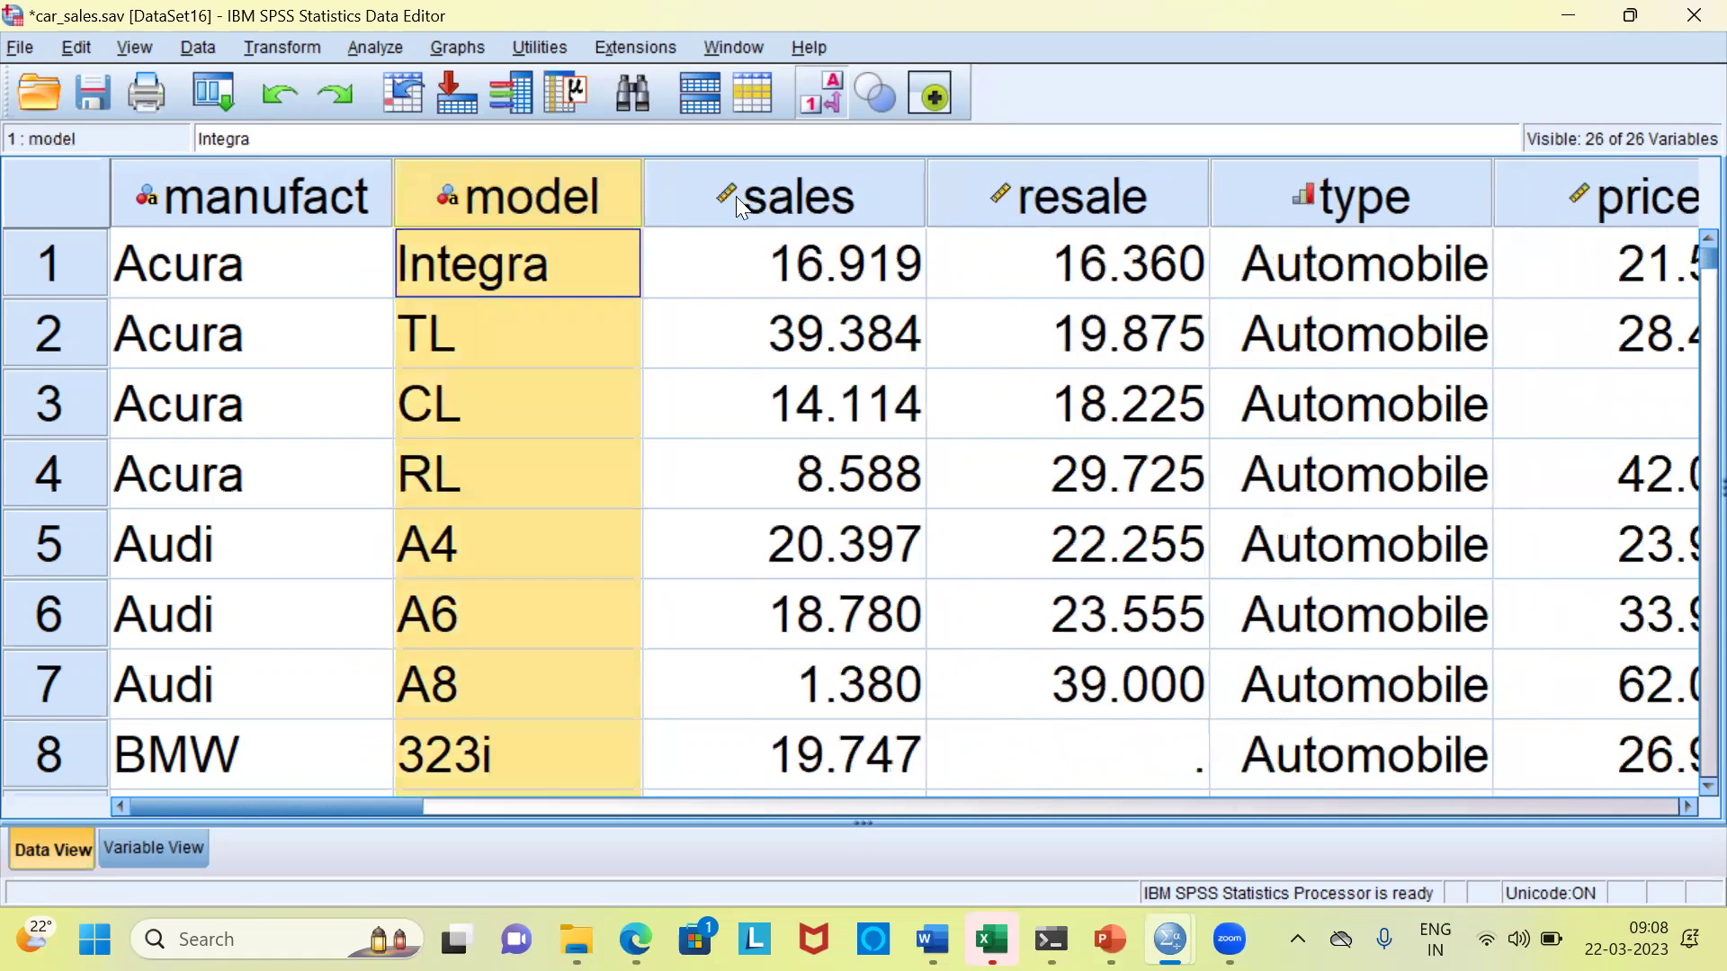
Step: Go through the car sales variables by selecting the sales through horsepow columns and viewing the remaining ones up to mpg
left_click(804, 191)
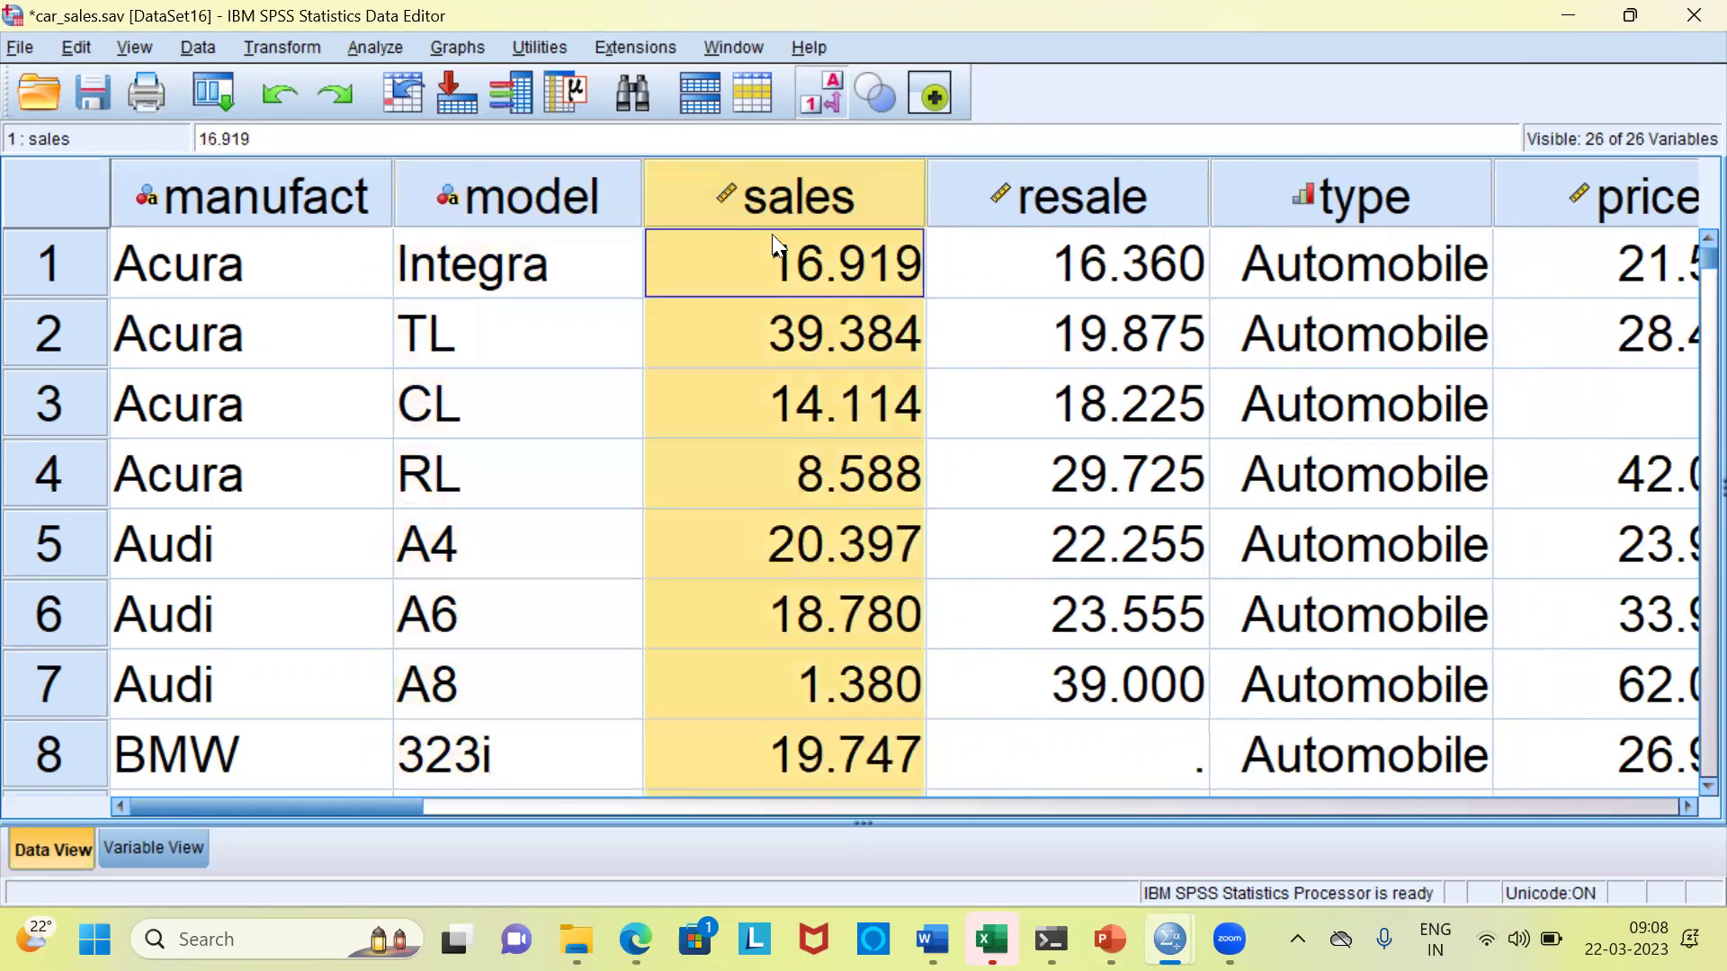
left_click_drag(369, 812, 490, 806)
left_click(480, 200)
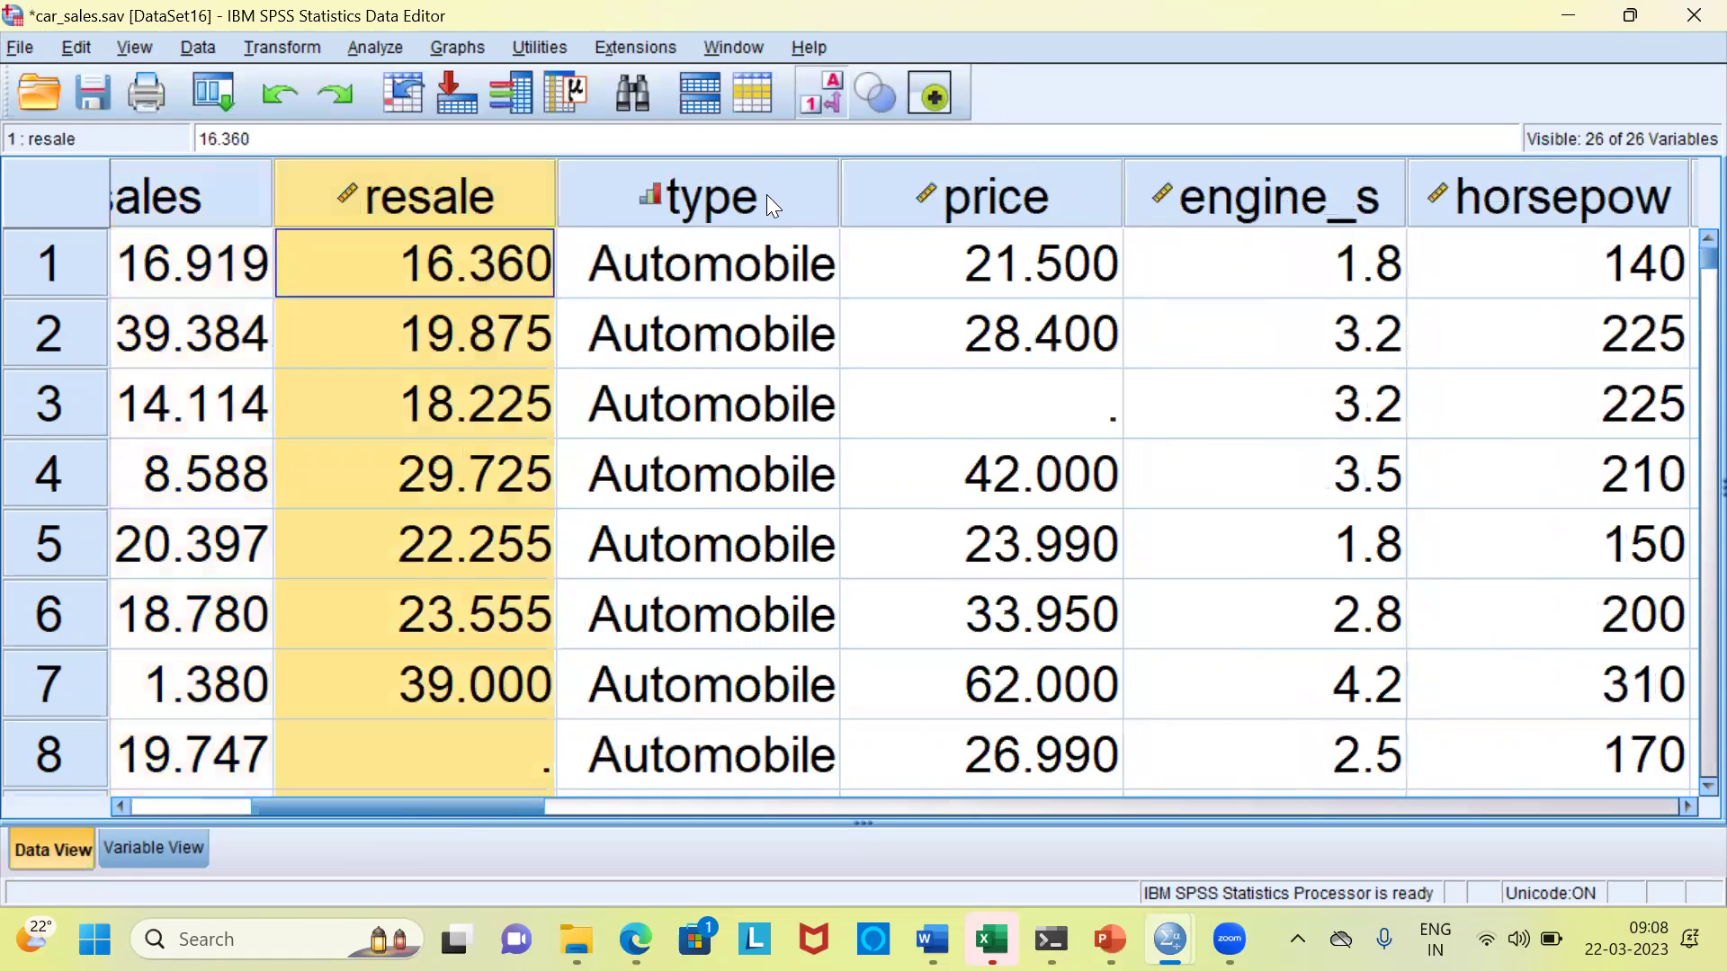
left_click(767, 198)
left_click(959, 201)
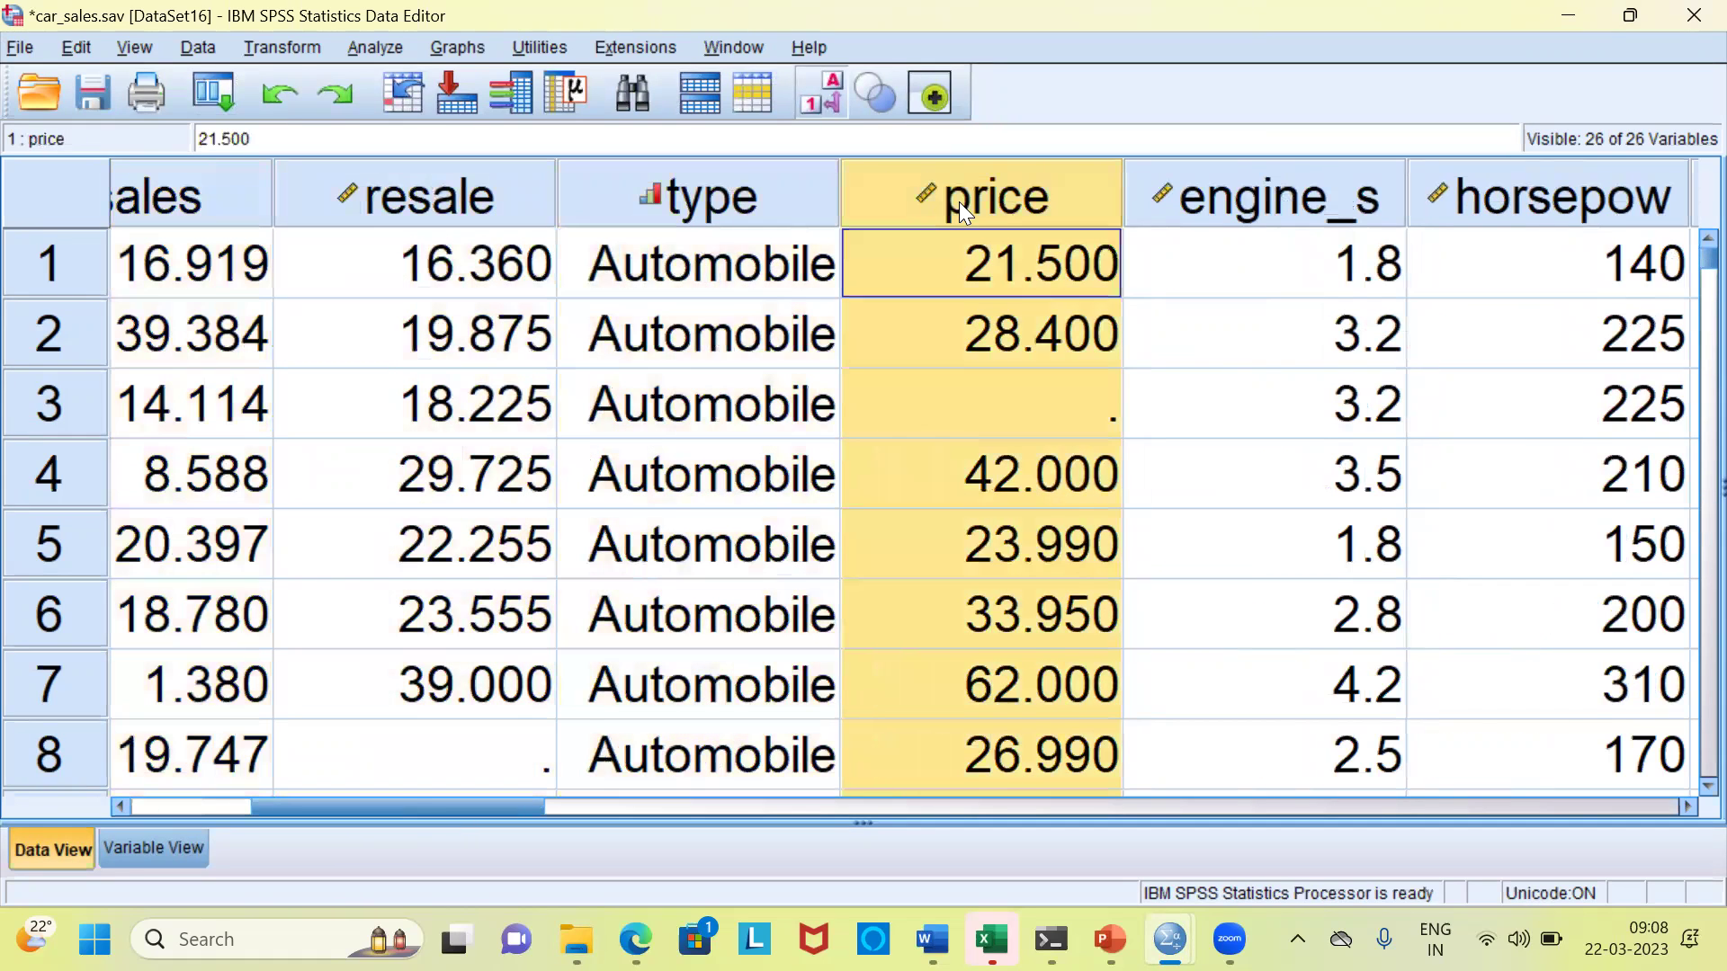
left_click(1202, 202)
left_click(1458, 196)
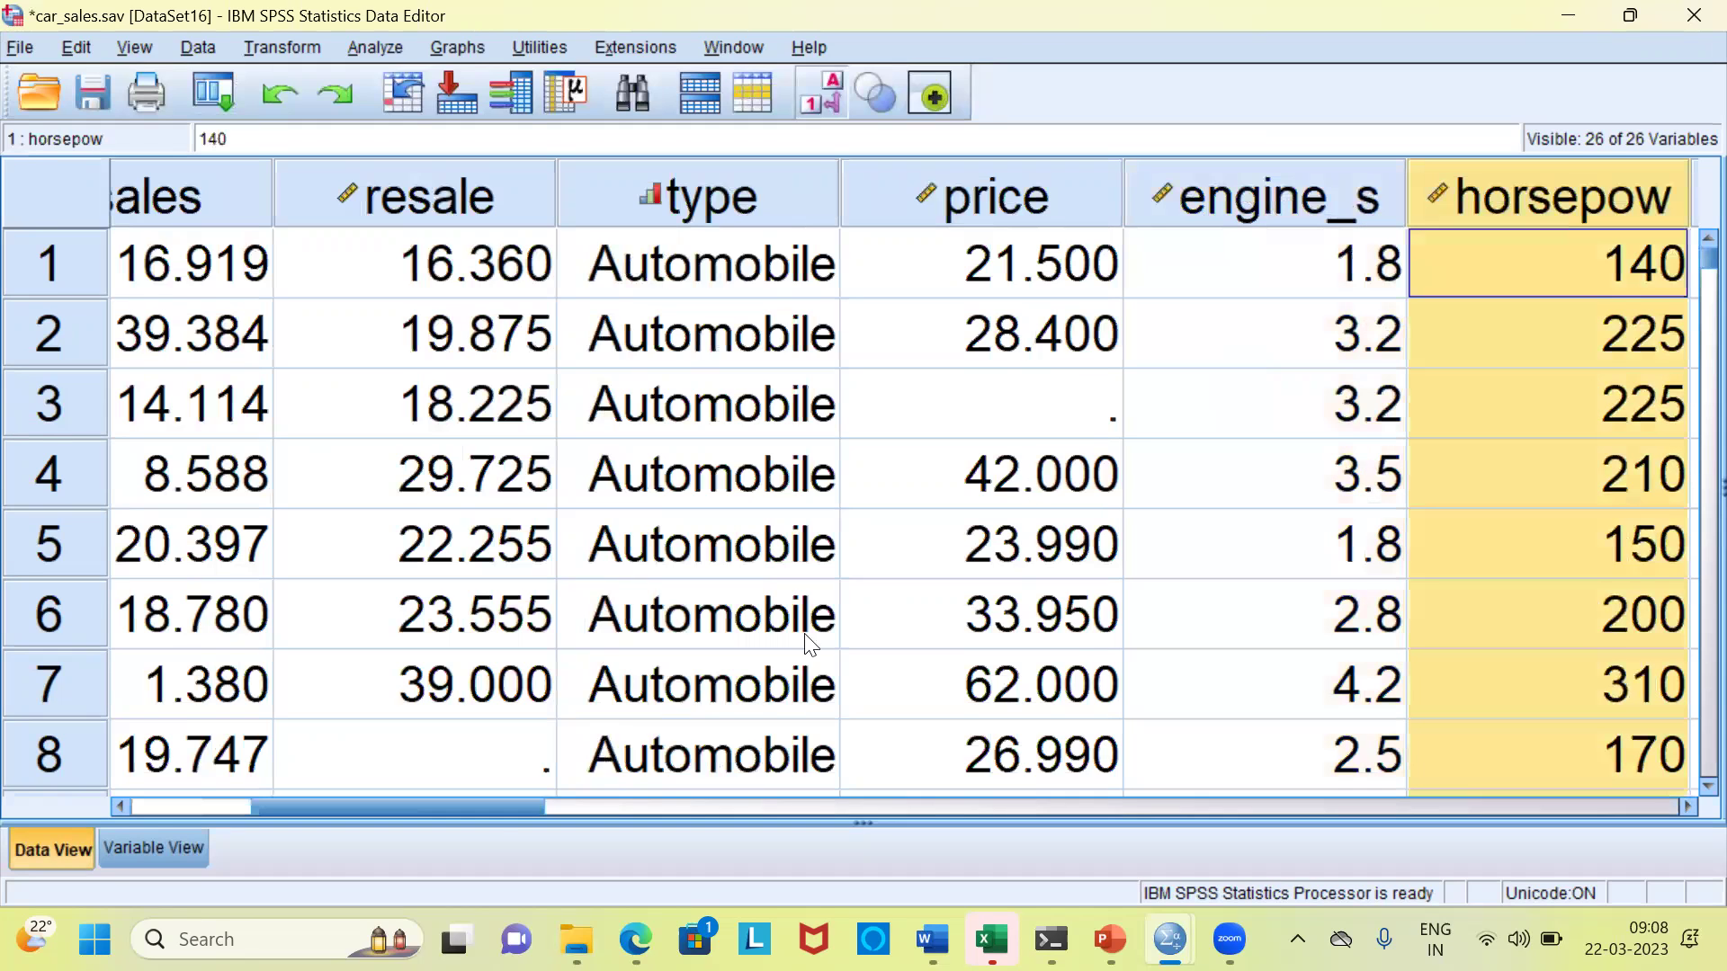
left_click_drag(483, 815, 595, 810)
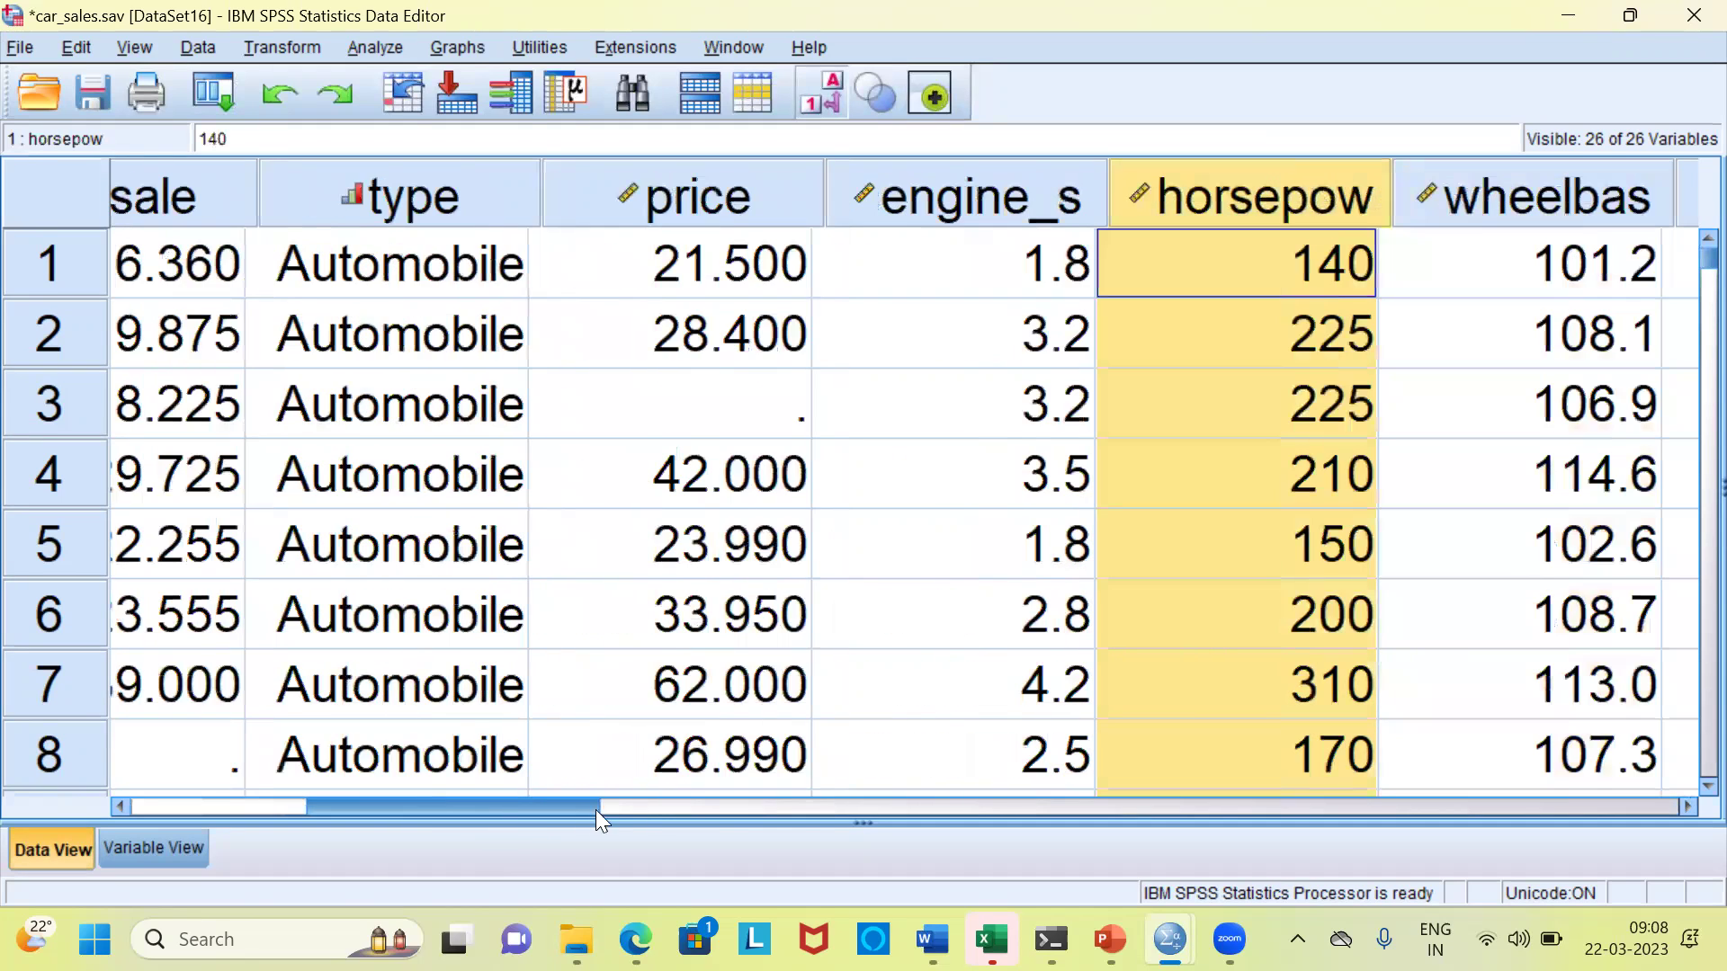
left_click(817, 809)
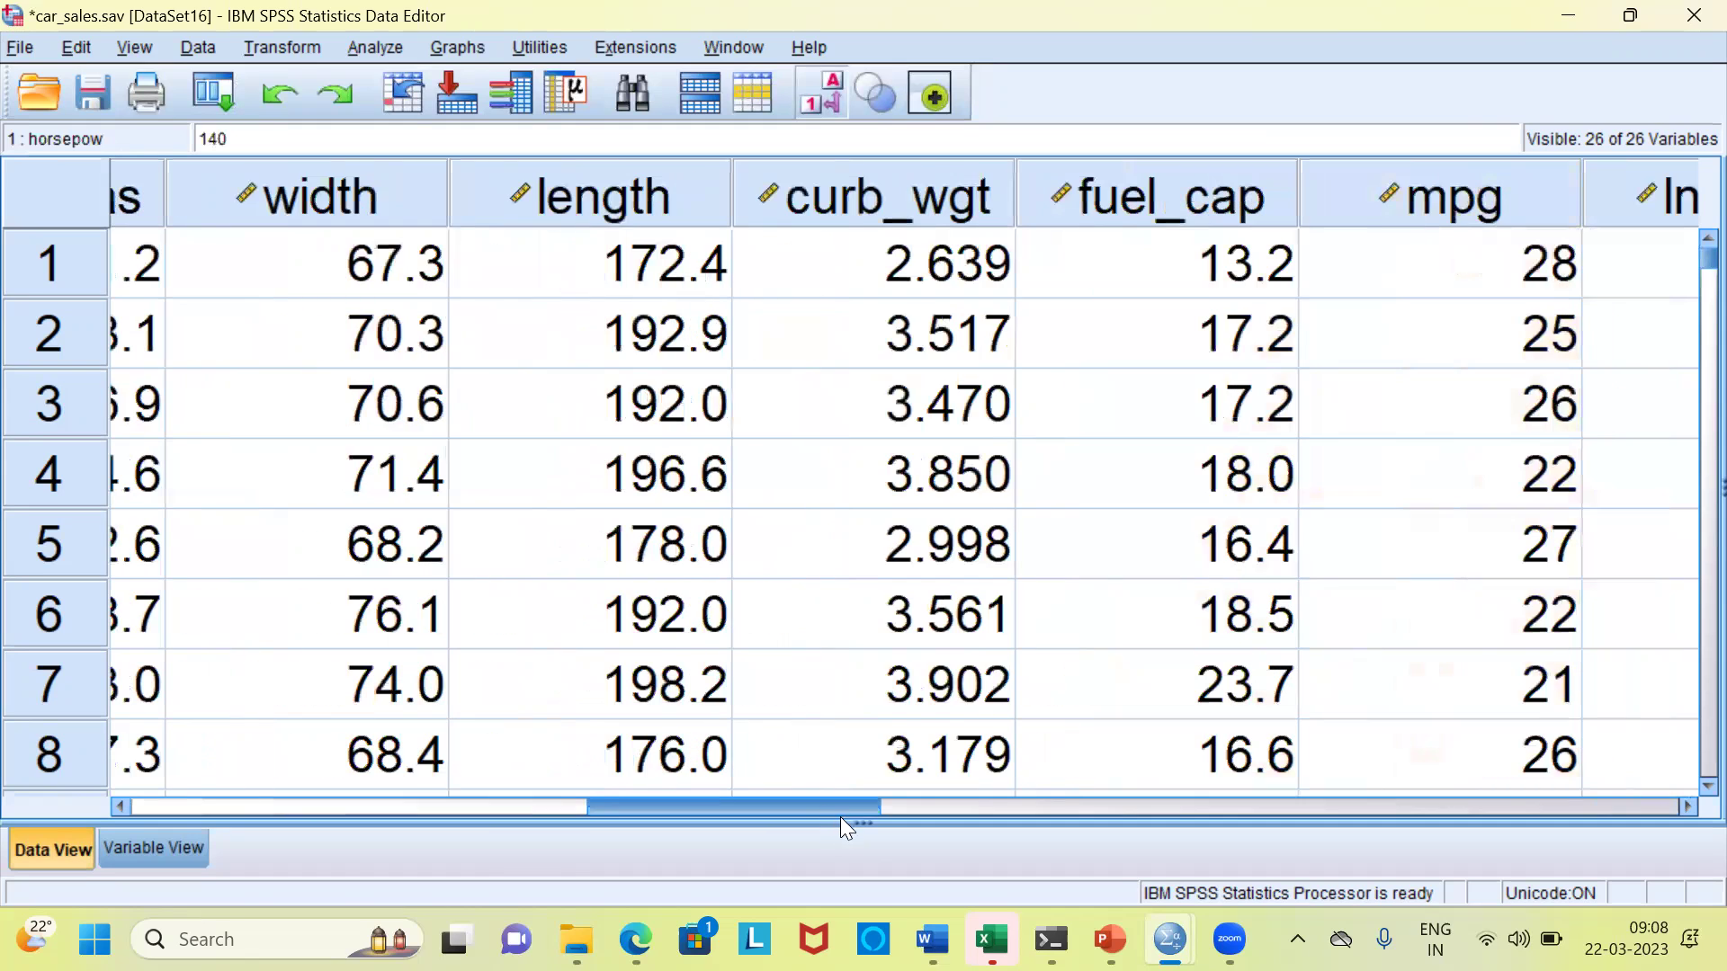
left_click_drag(840, 816, 804, 815)
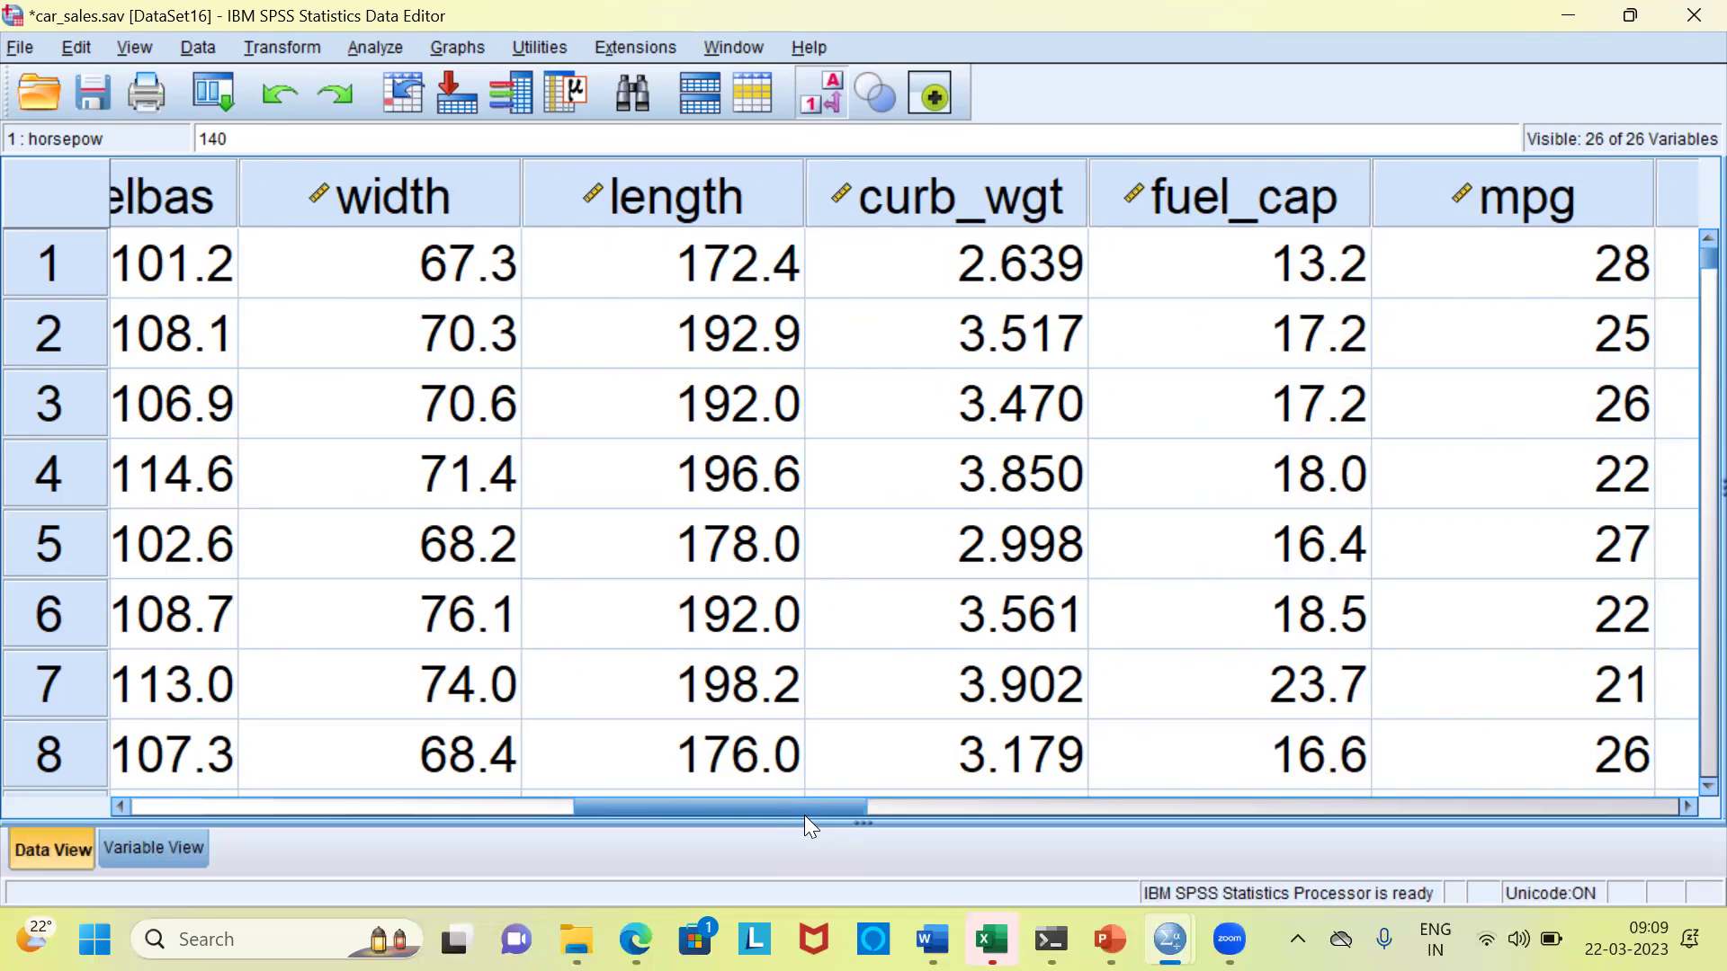
Step: Return to the earlier car sales variables and select the type column, followed by the sales column
left_click_drag(819, 812, 534, 797)
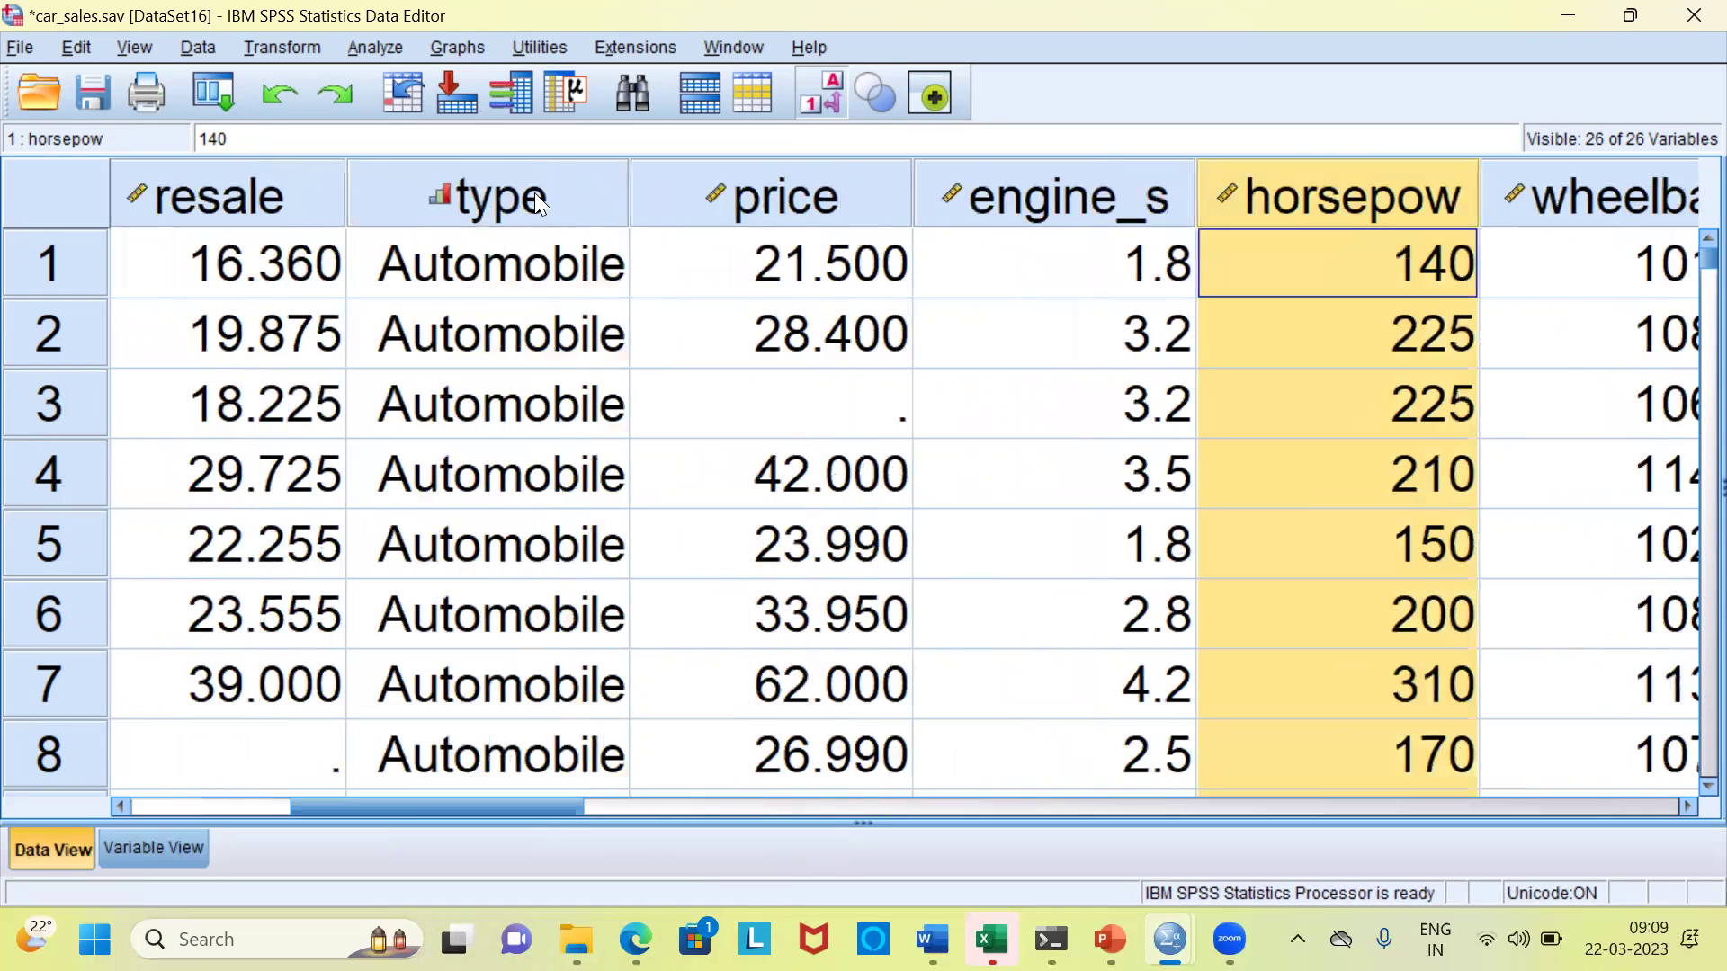
left_click(536, 202)
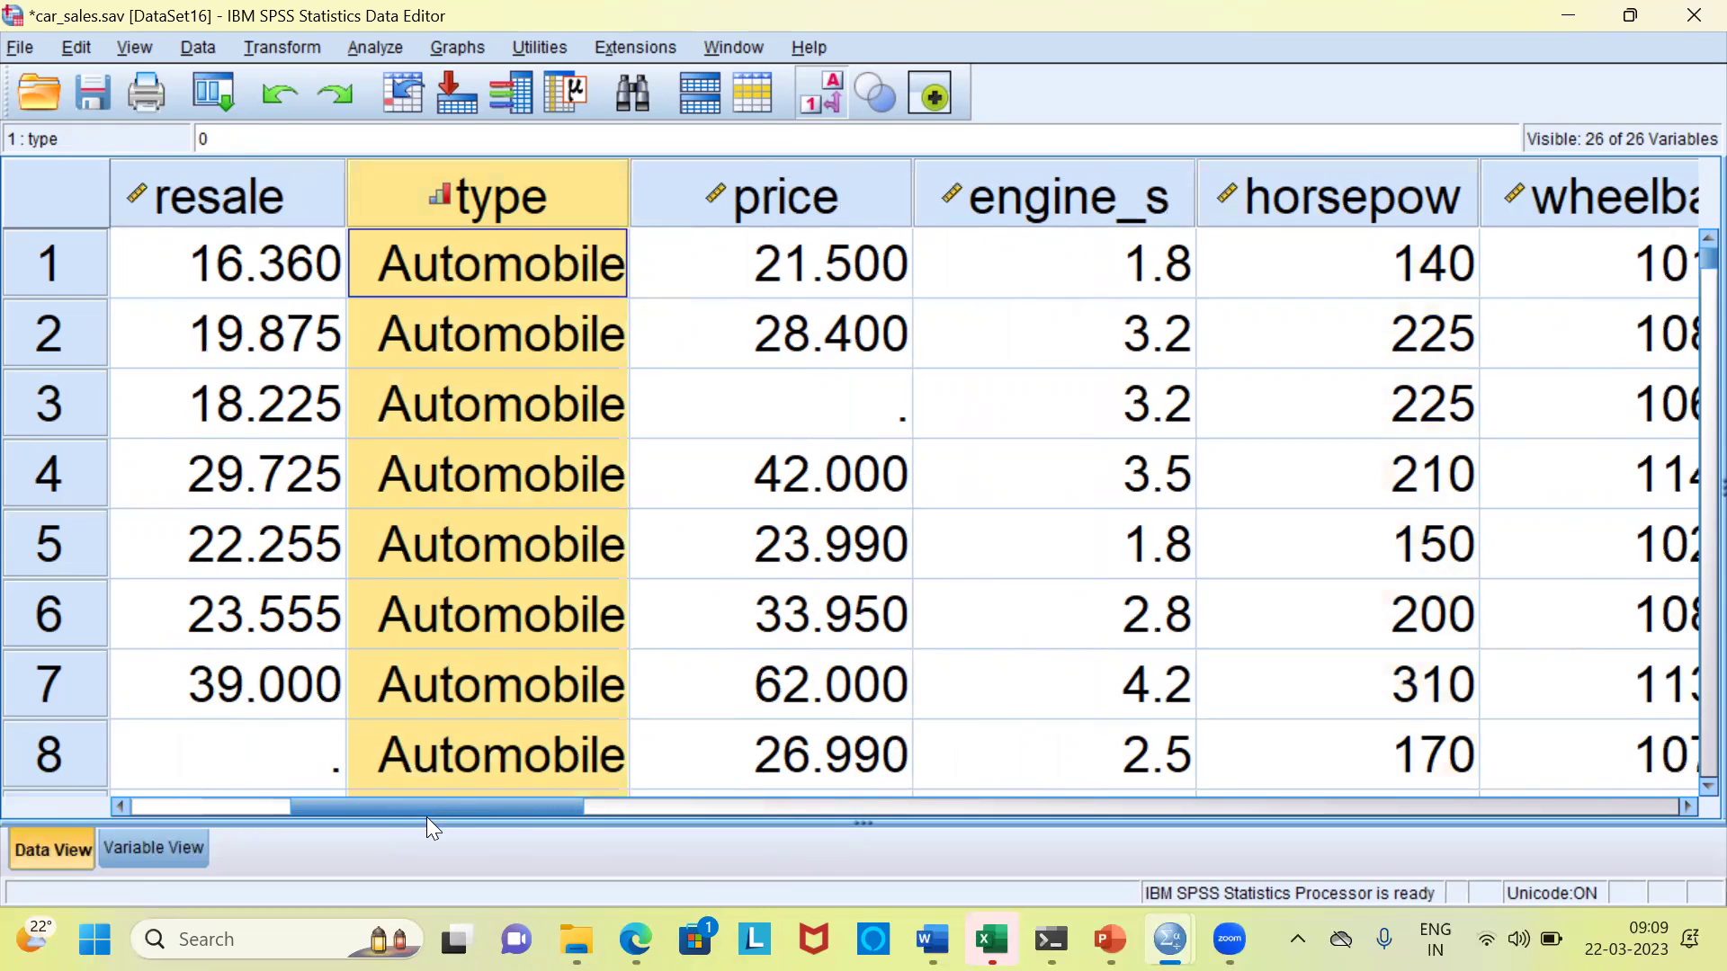
left_click_drag(412, 810, 332, 811)
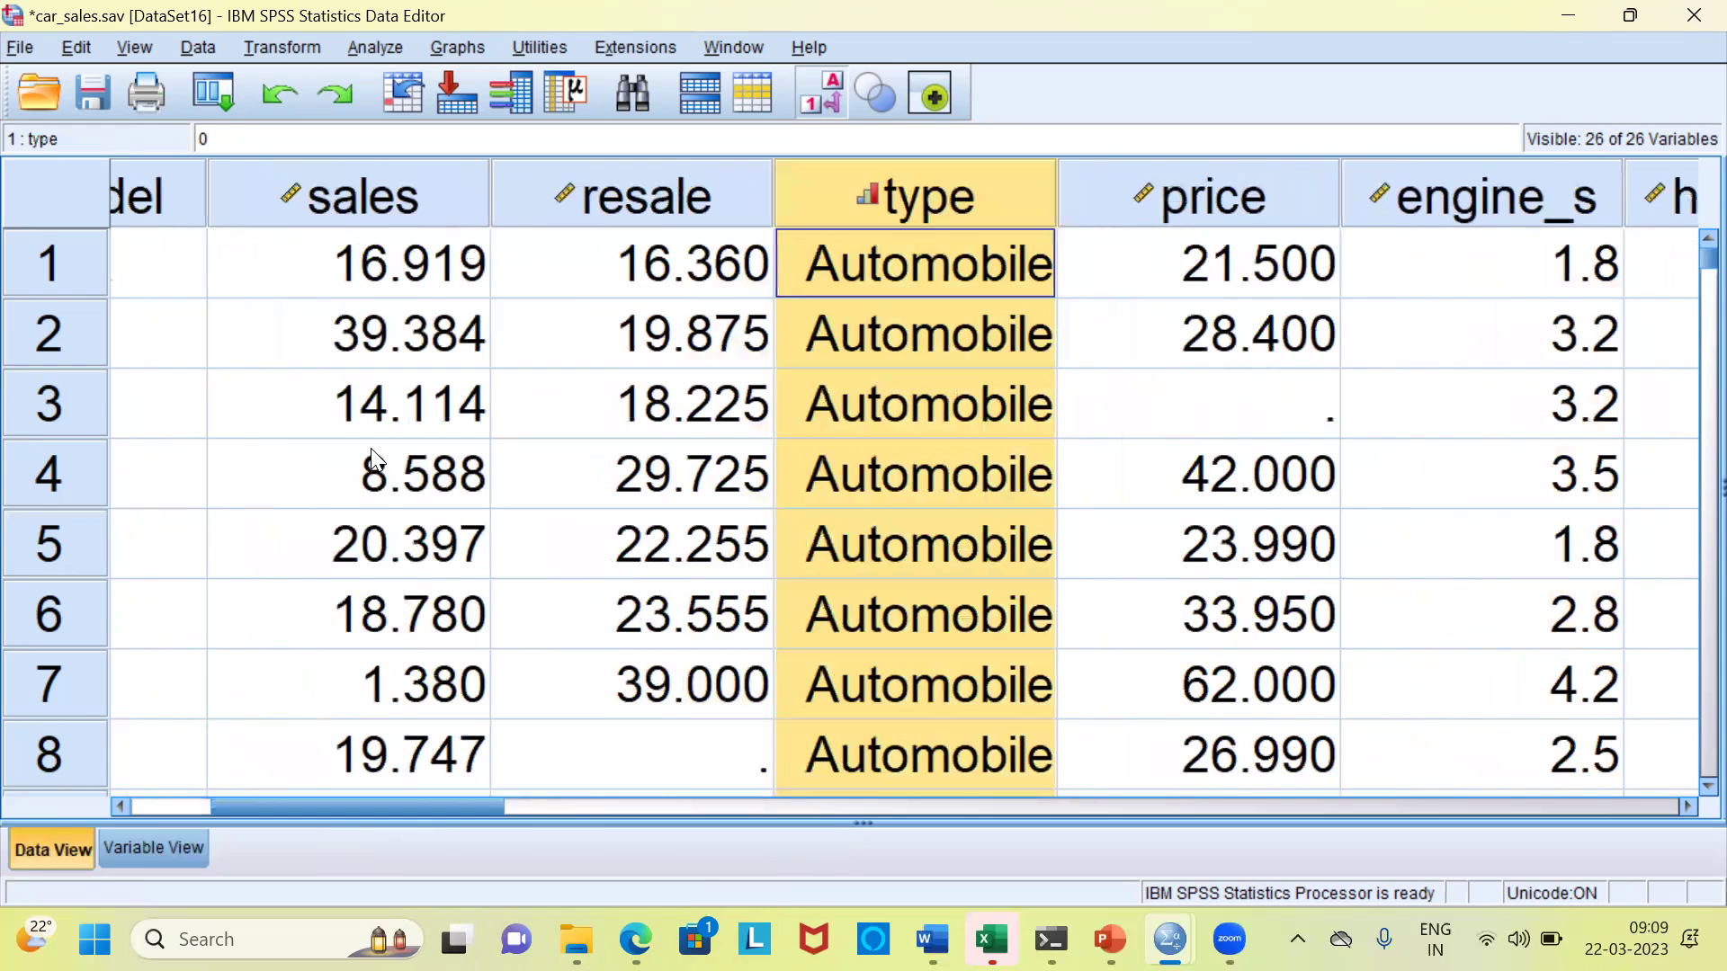
left_click(443, 205)
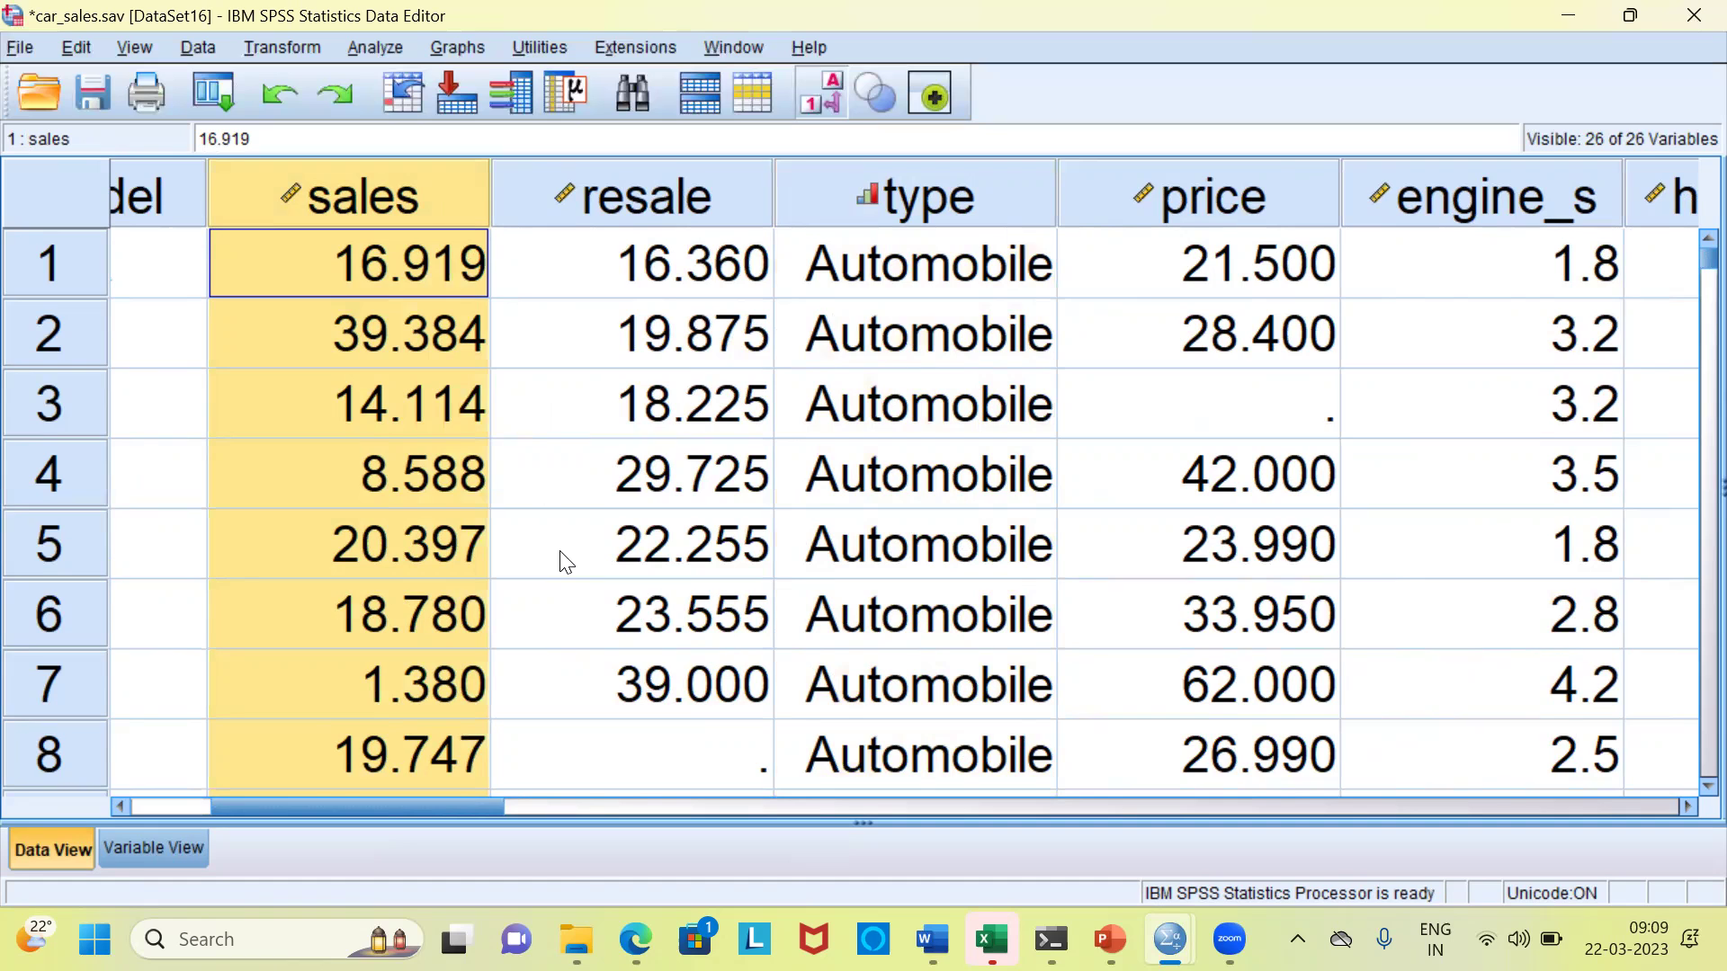
Step: Switch to File Explorer, jump to the sample files starting with "t", and open telco.sav in SPSS Statistics
mouse_move(576, 939)
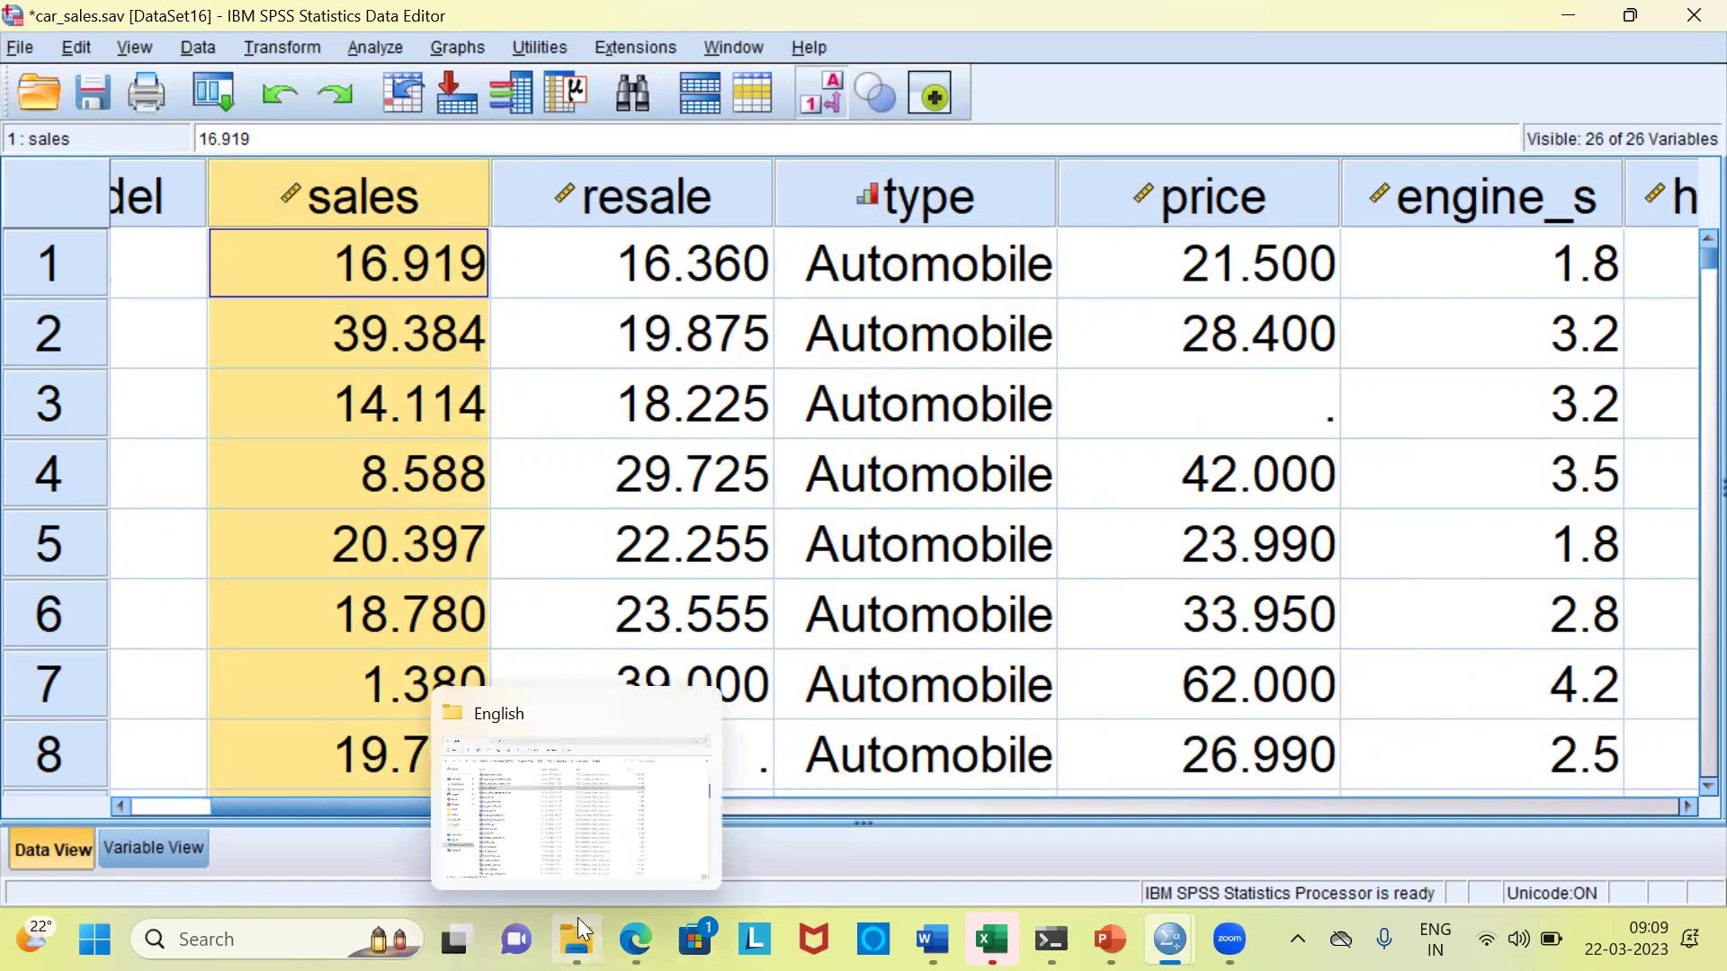
left_click(570, 822)
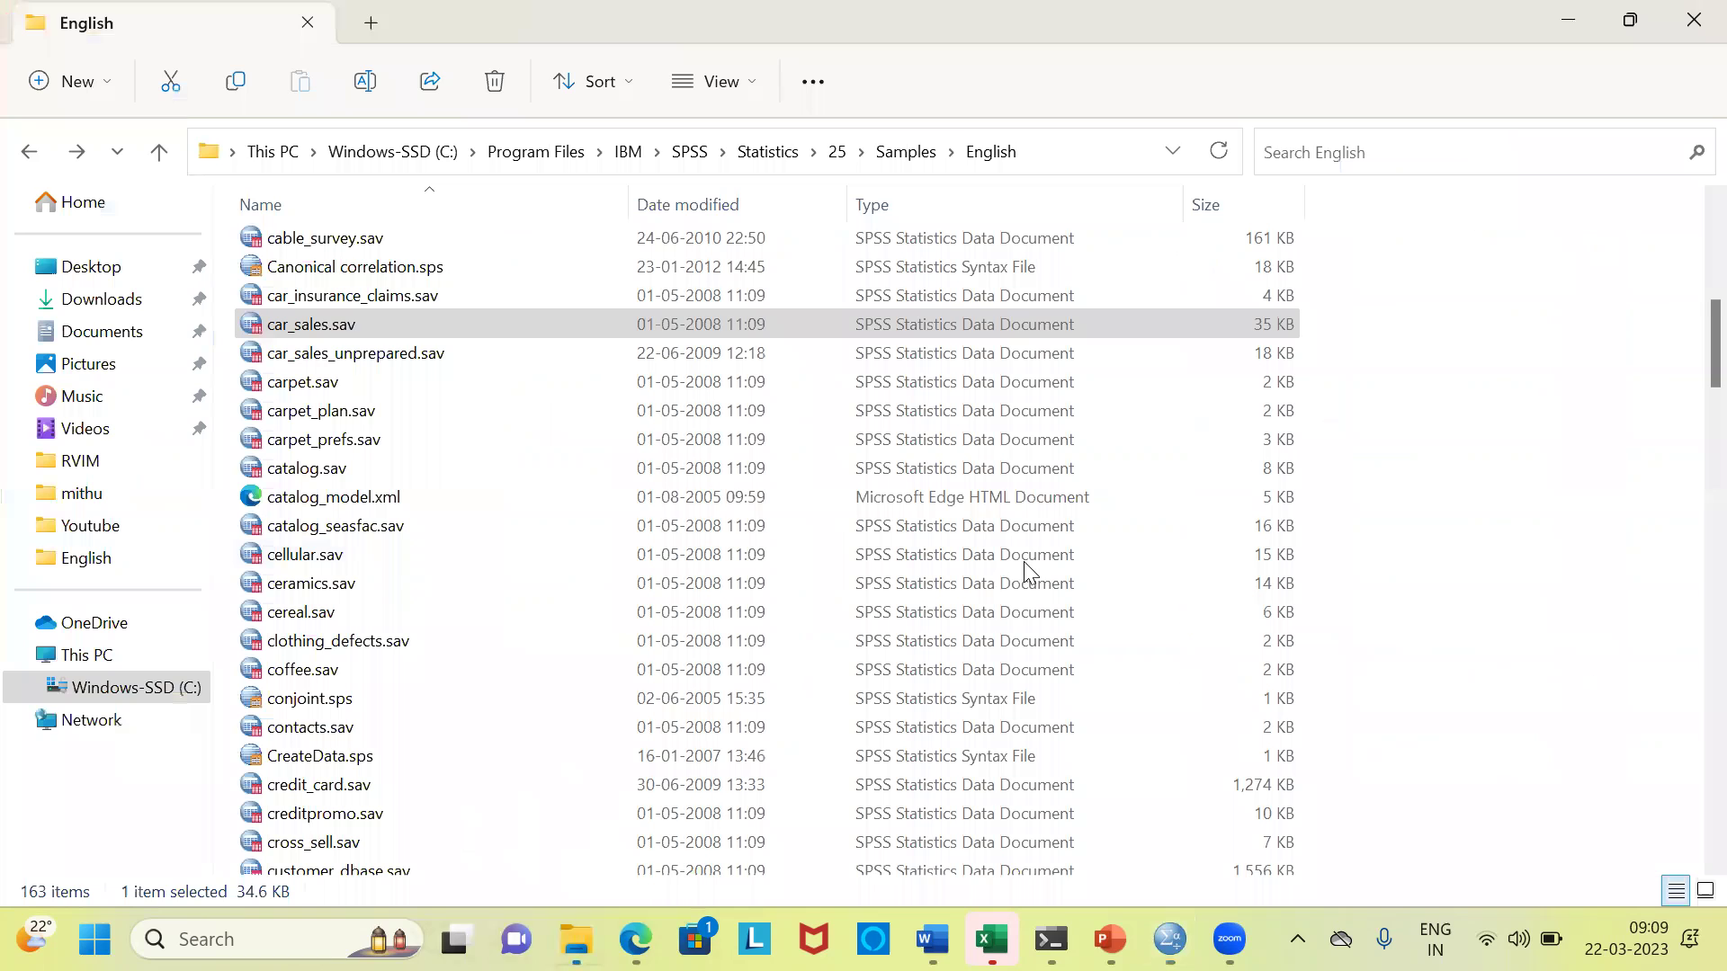
key("t")
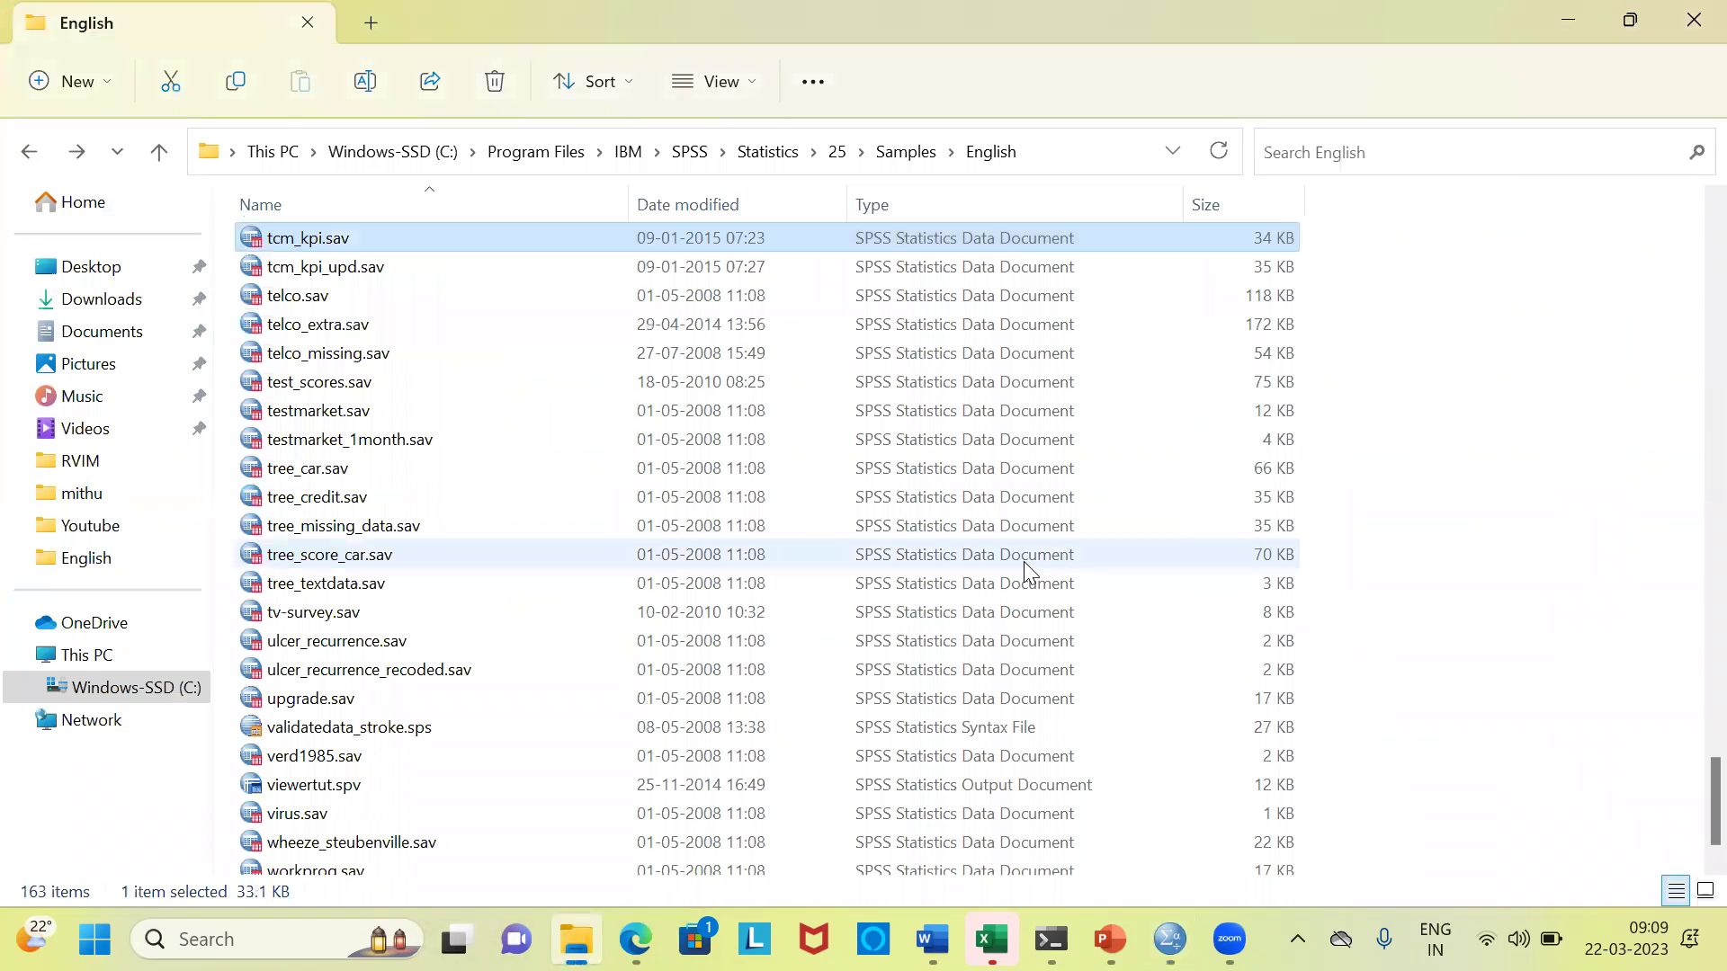
key("Down")
key("Down")
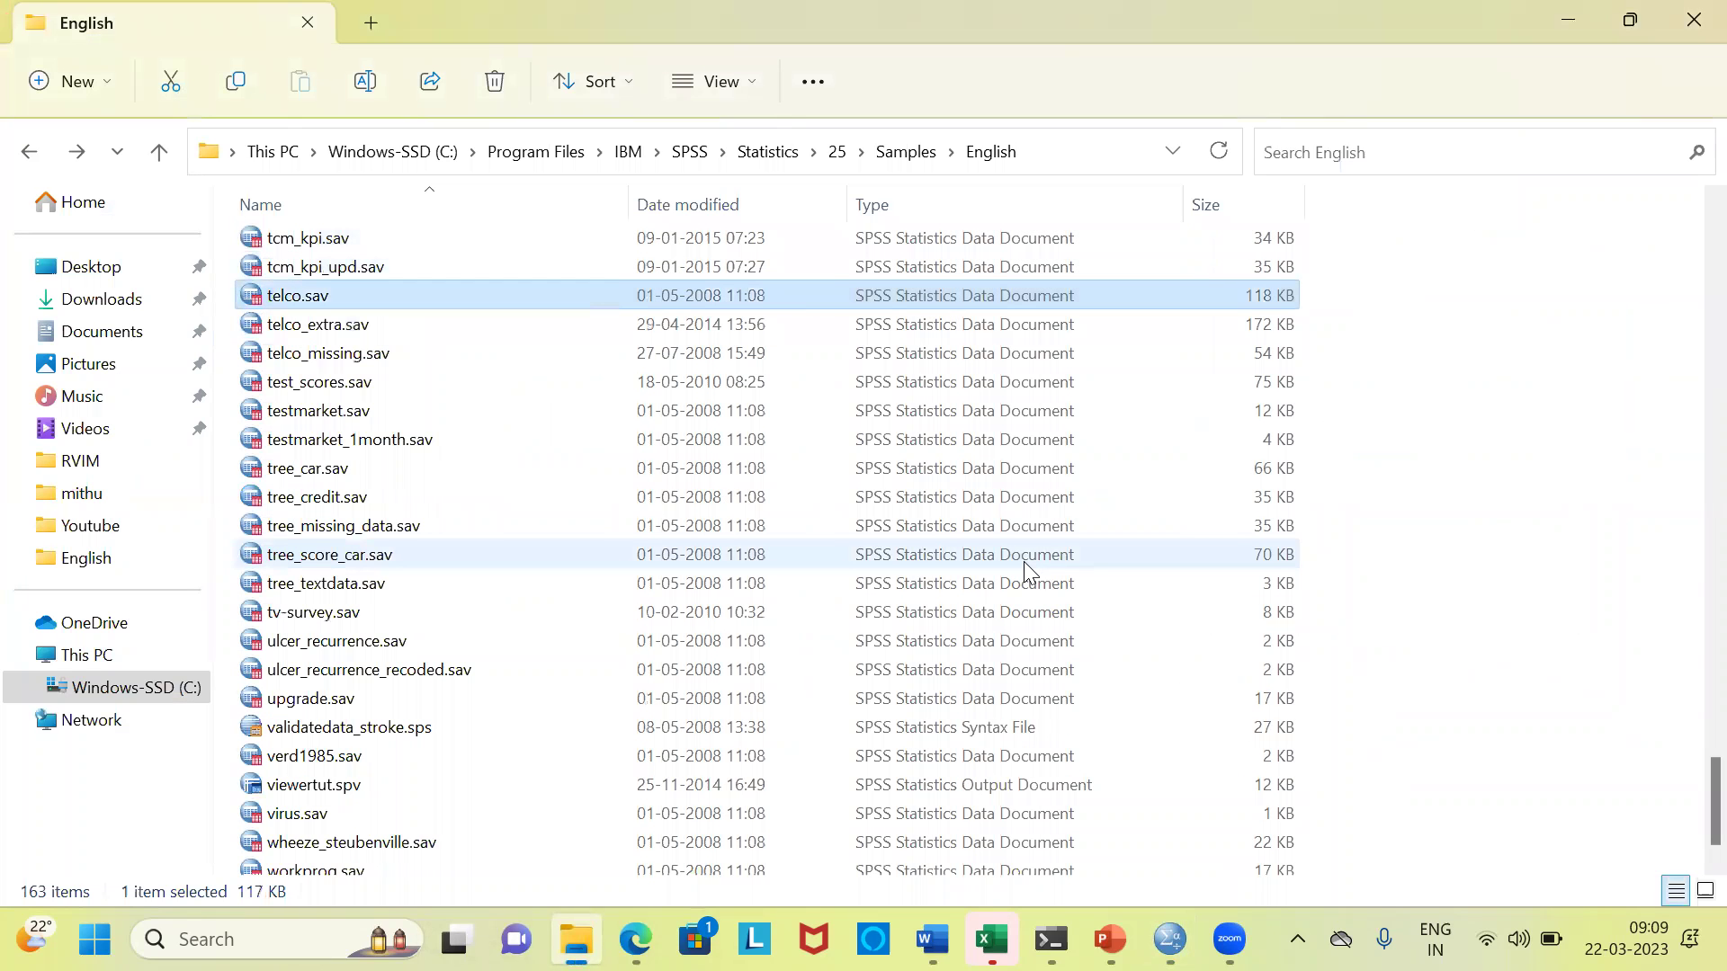
double_click(279, 301)
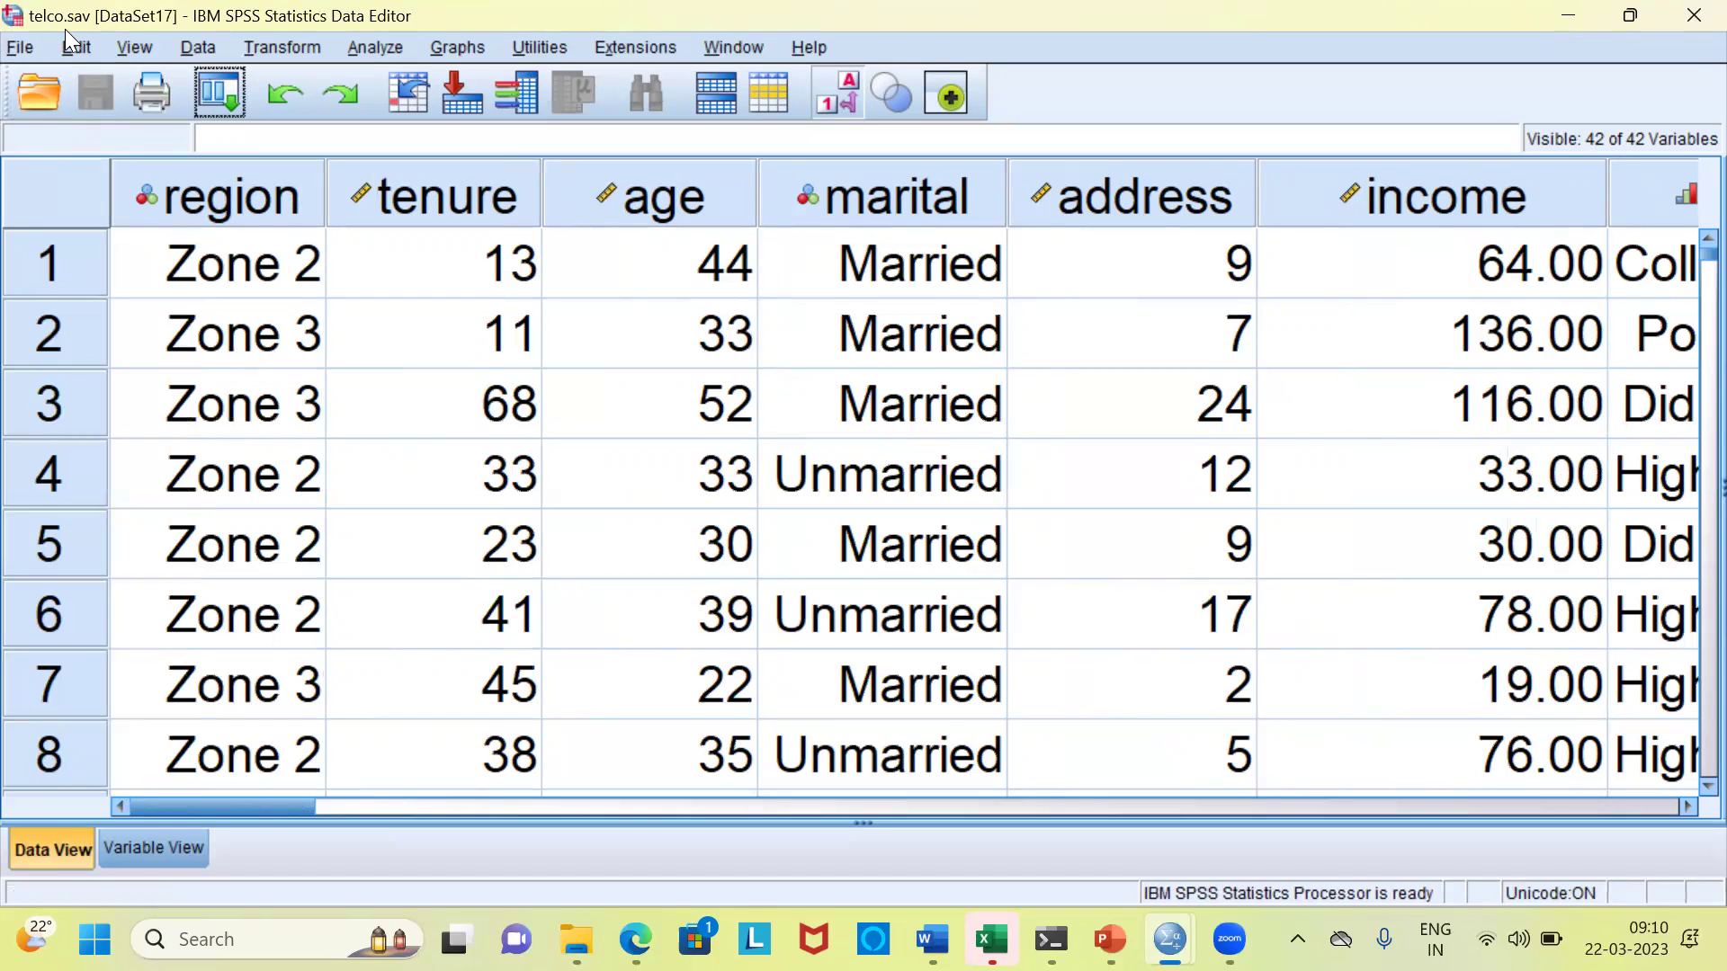
Step: Review the telco customer variables by selecting the region, tenure, age, marital and address columns in turn
left_click(237, 203)
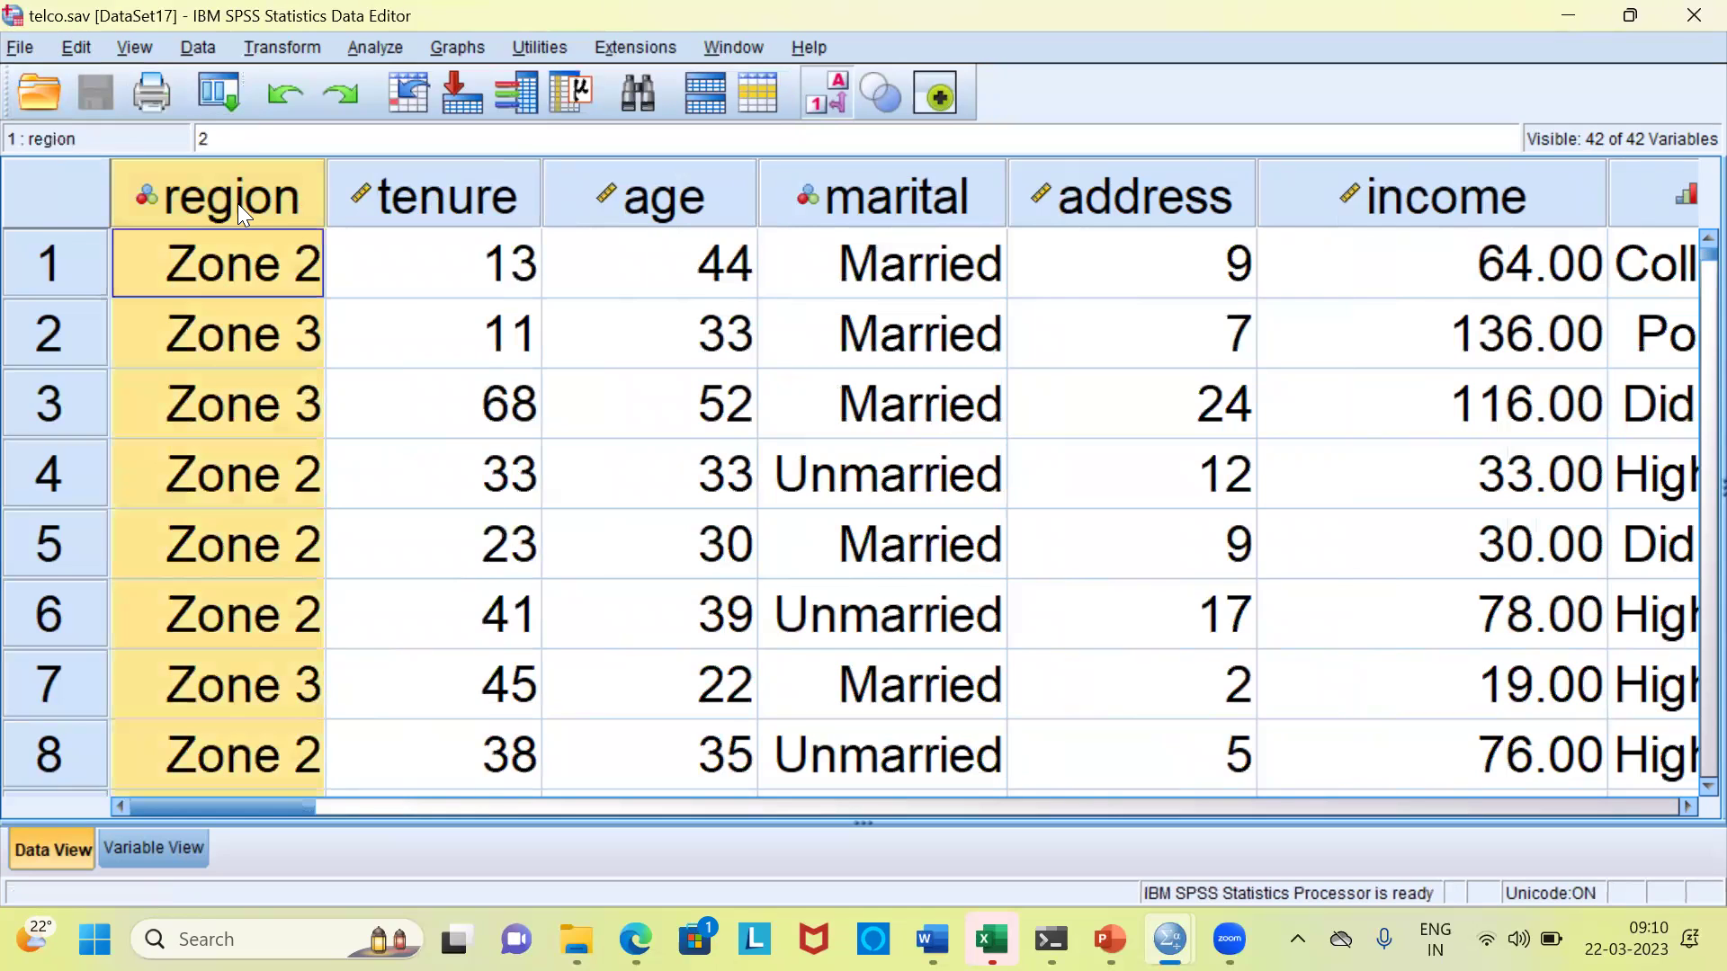
left_click(408, 198)
left_click(628, 207)
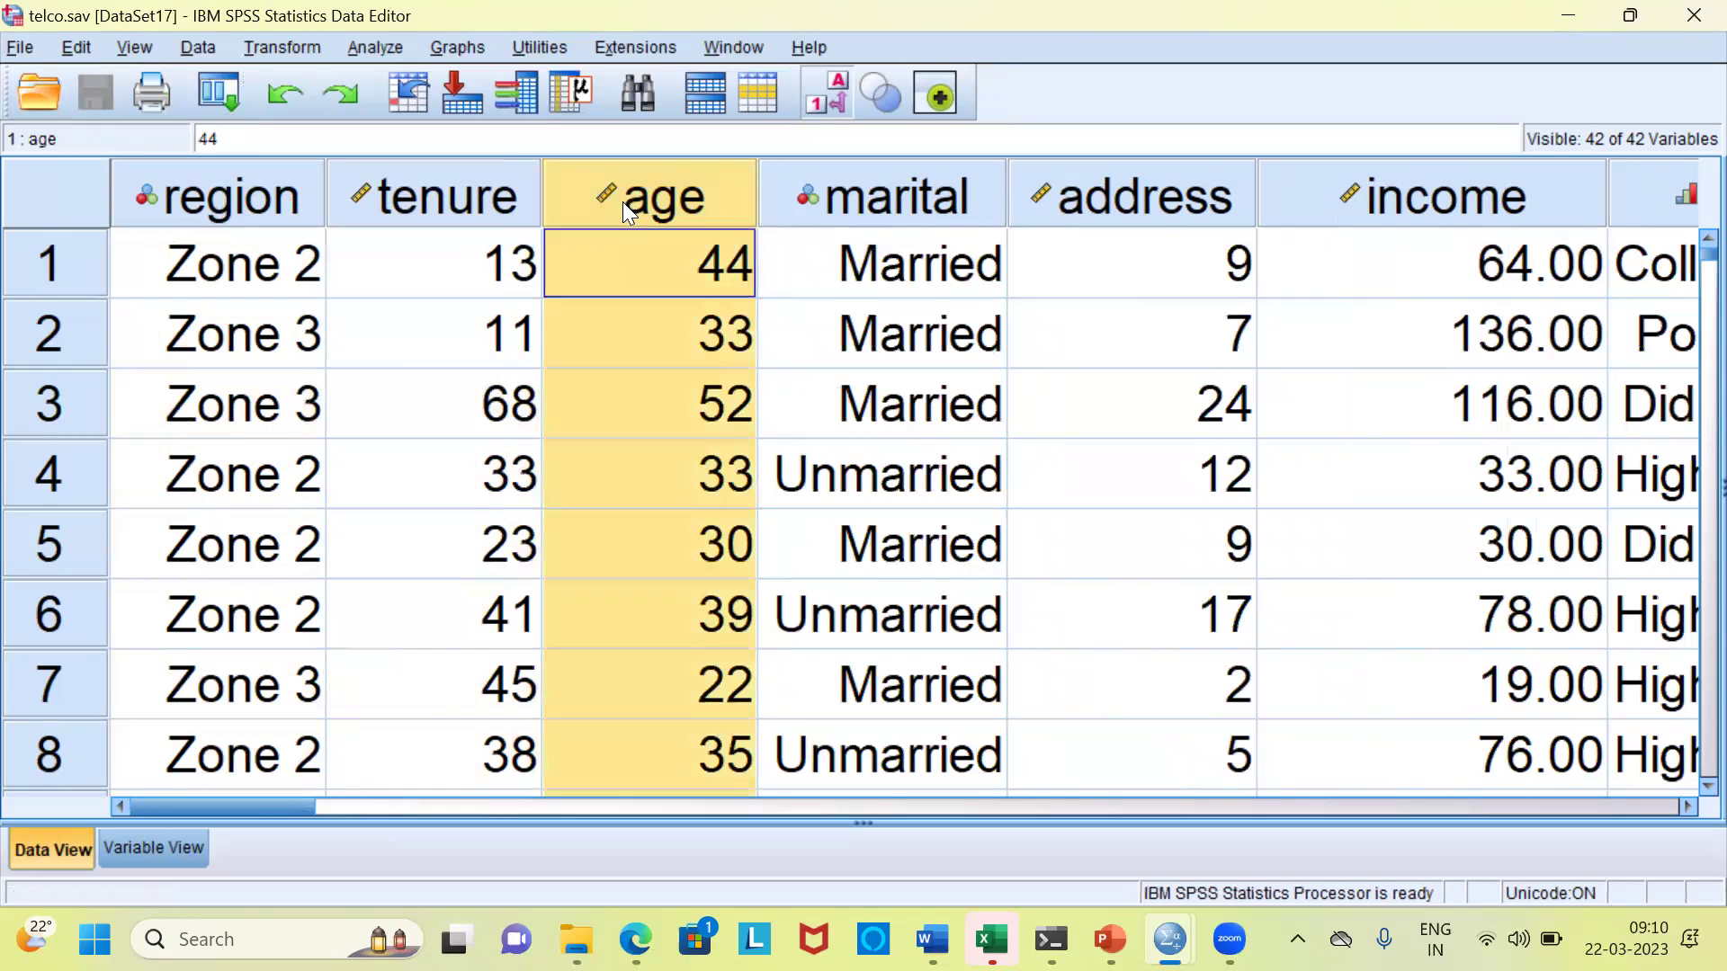
left_click(860, 203)
left_click(1116, 207)
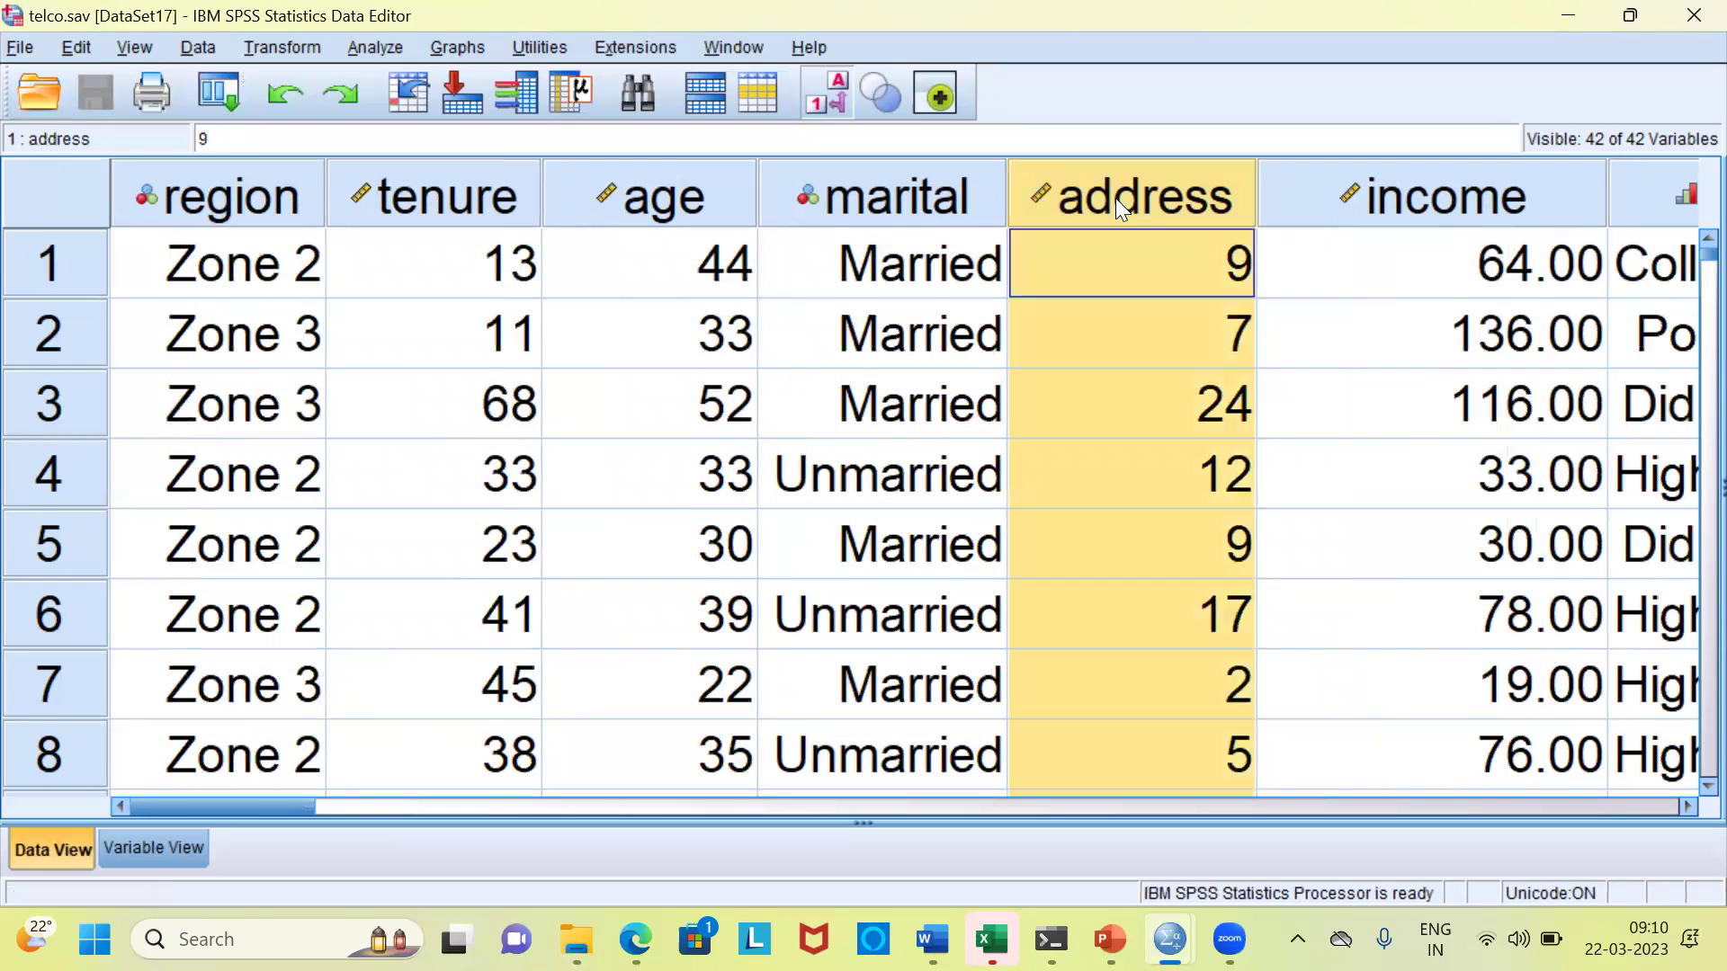
Step: Review the telco service variables by selecting the tollfree, equip and callcard columns, and finally the churn column
left_click_drag(277, 805, 548, 802)
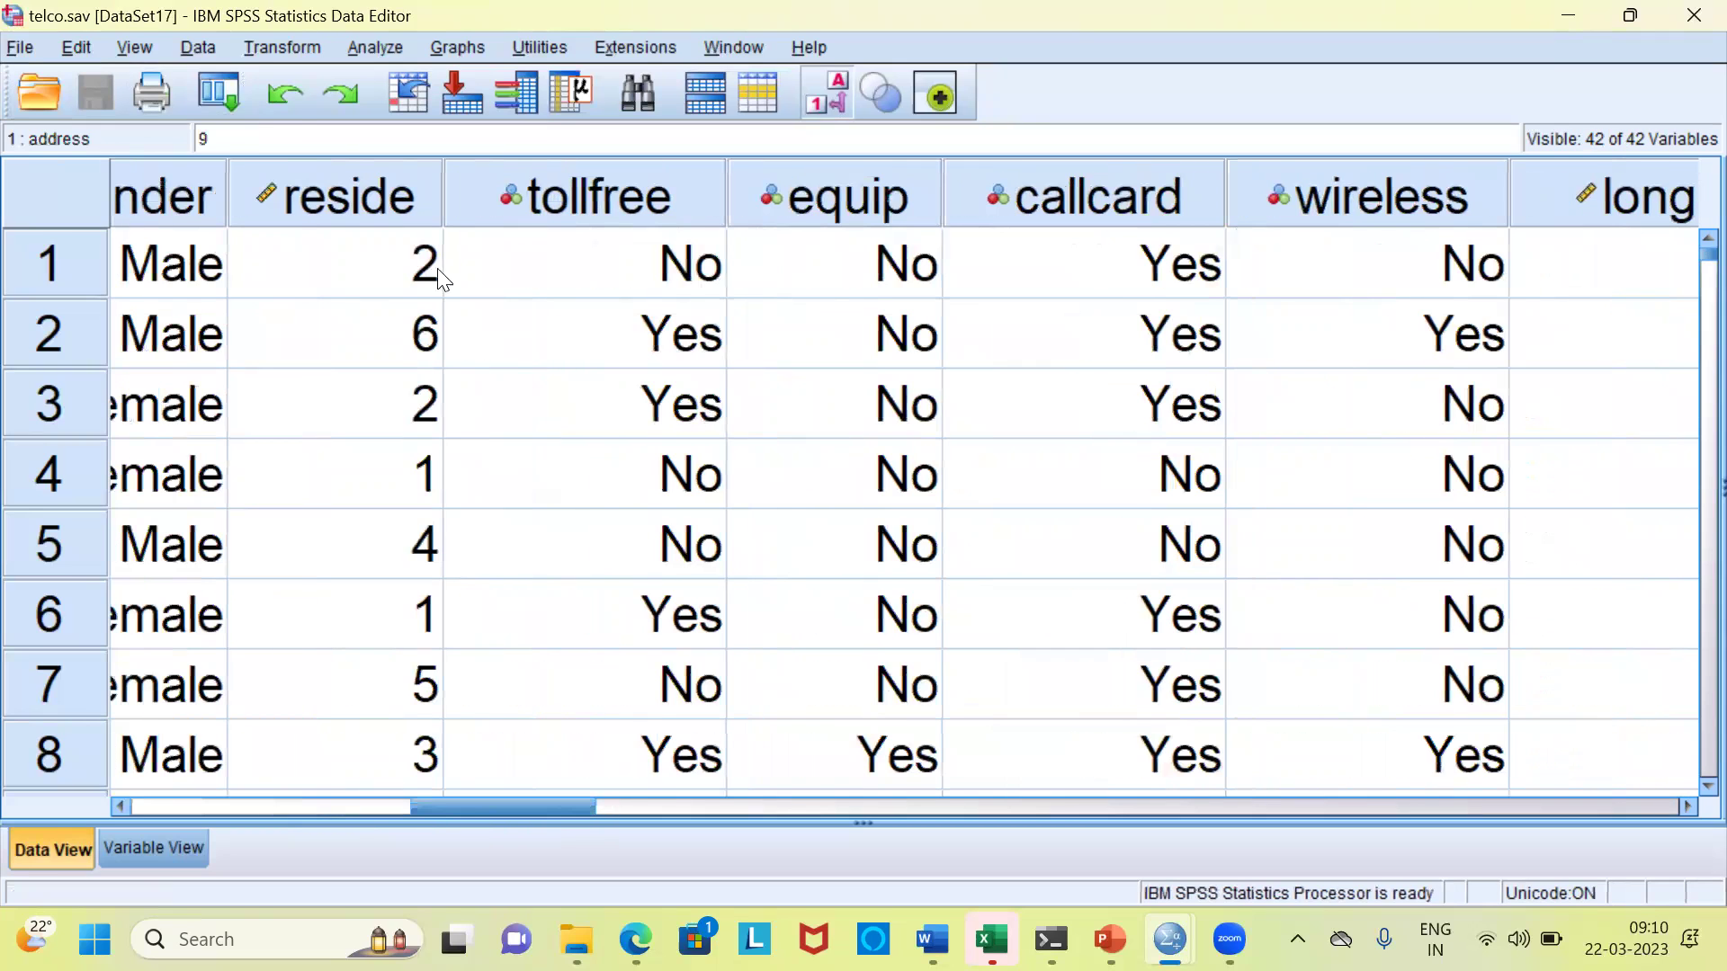
left_click(553, 203)
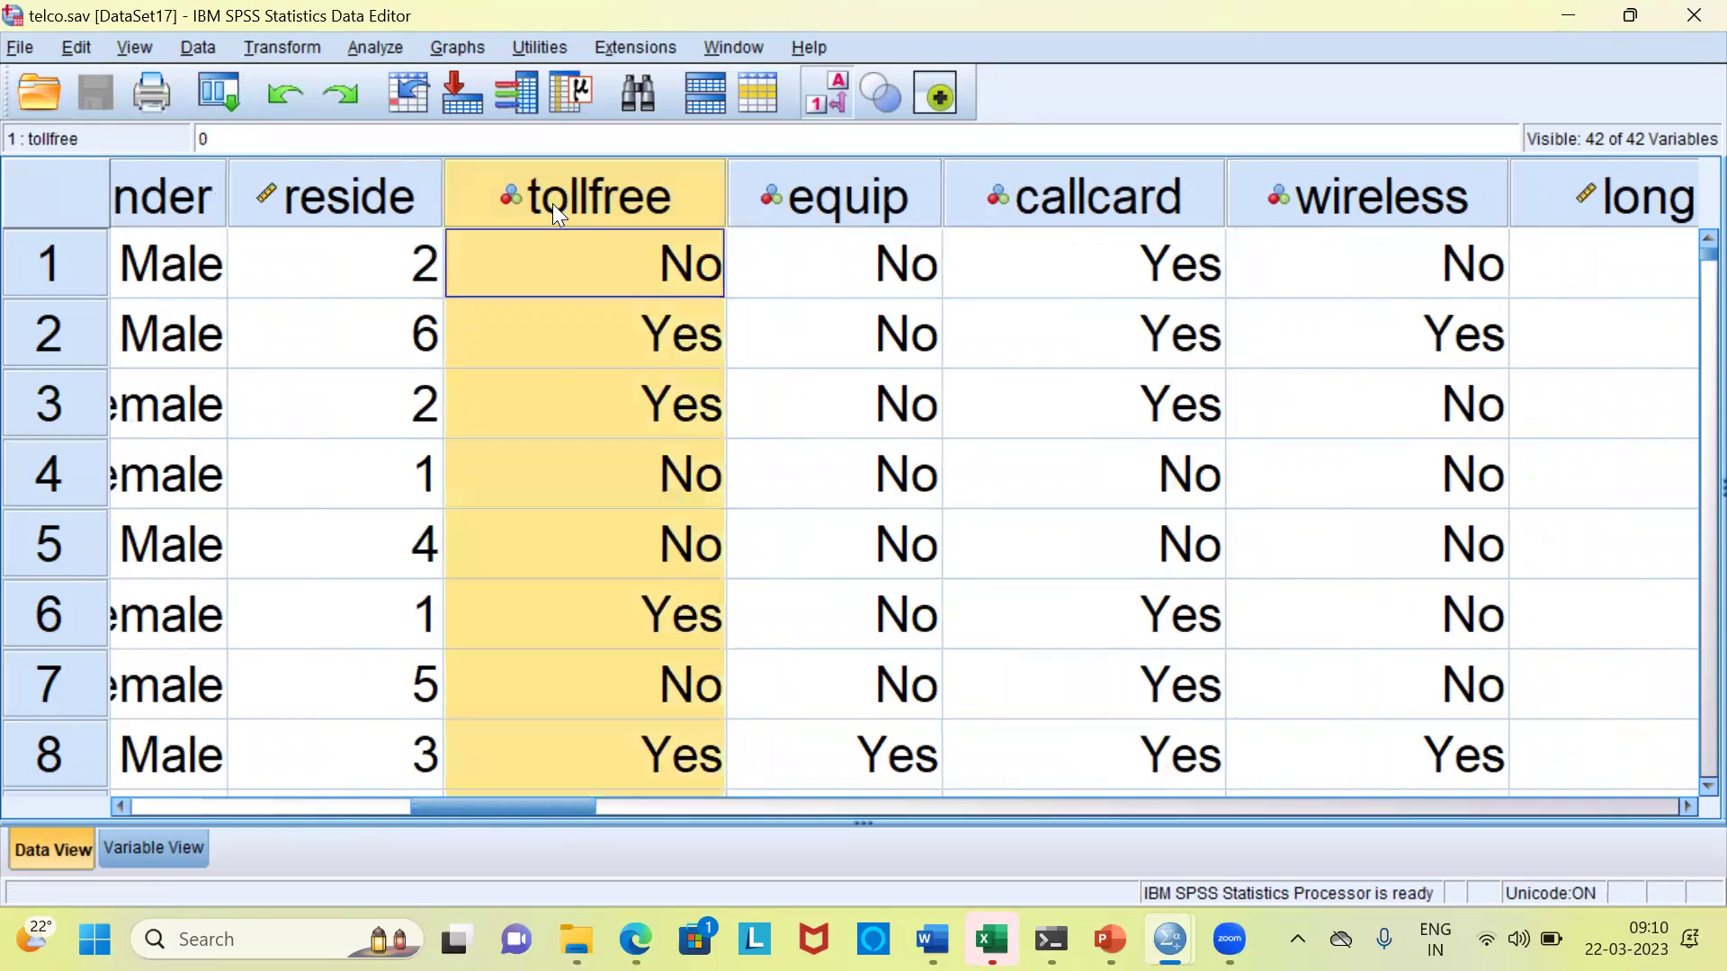
left_click(803, 205)
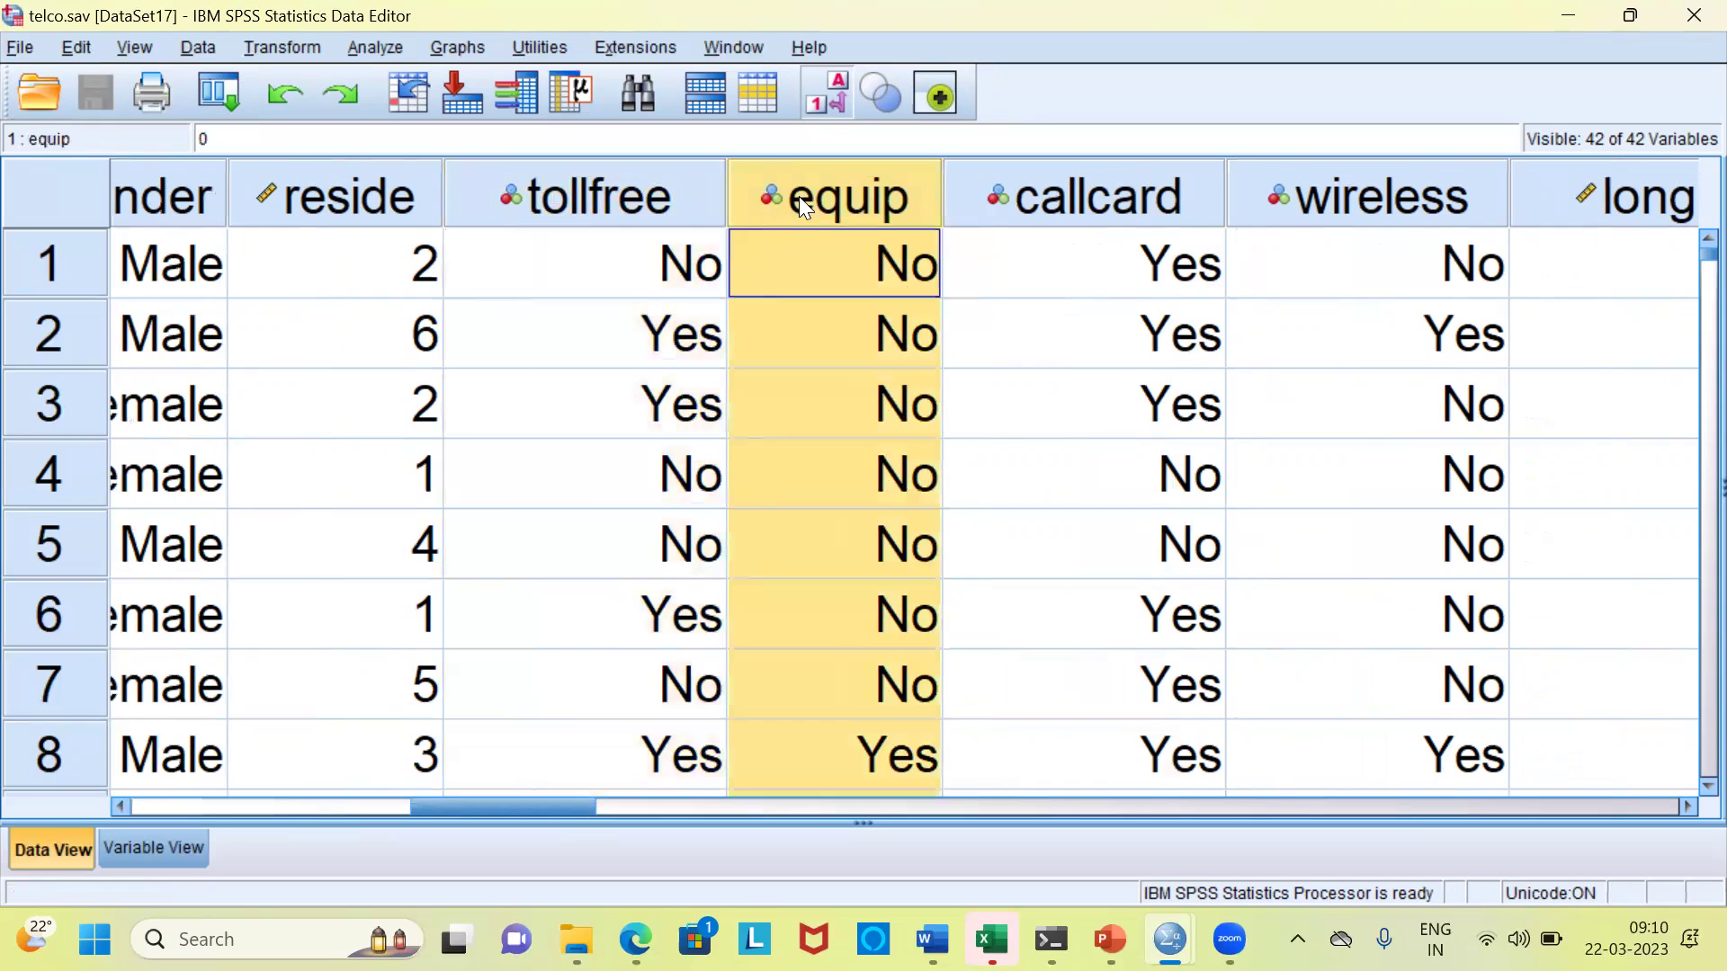
left_click(983, 198)
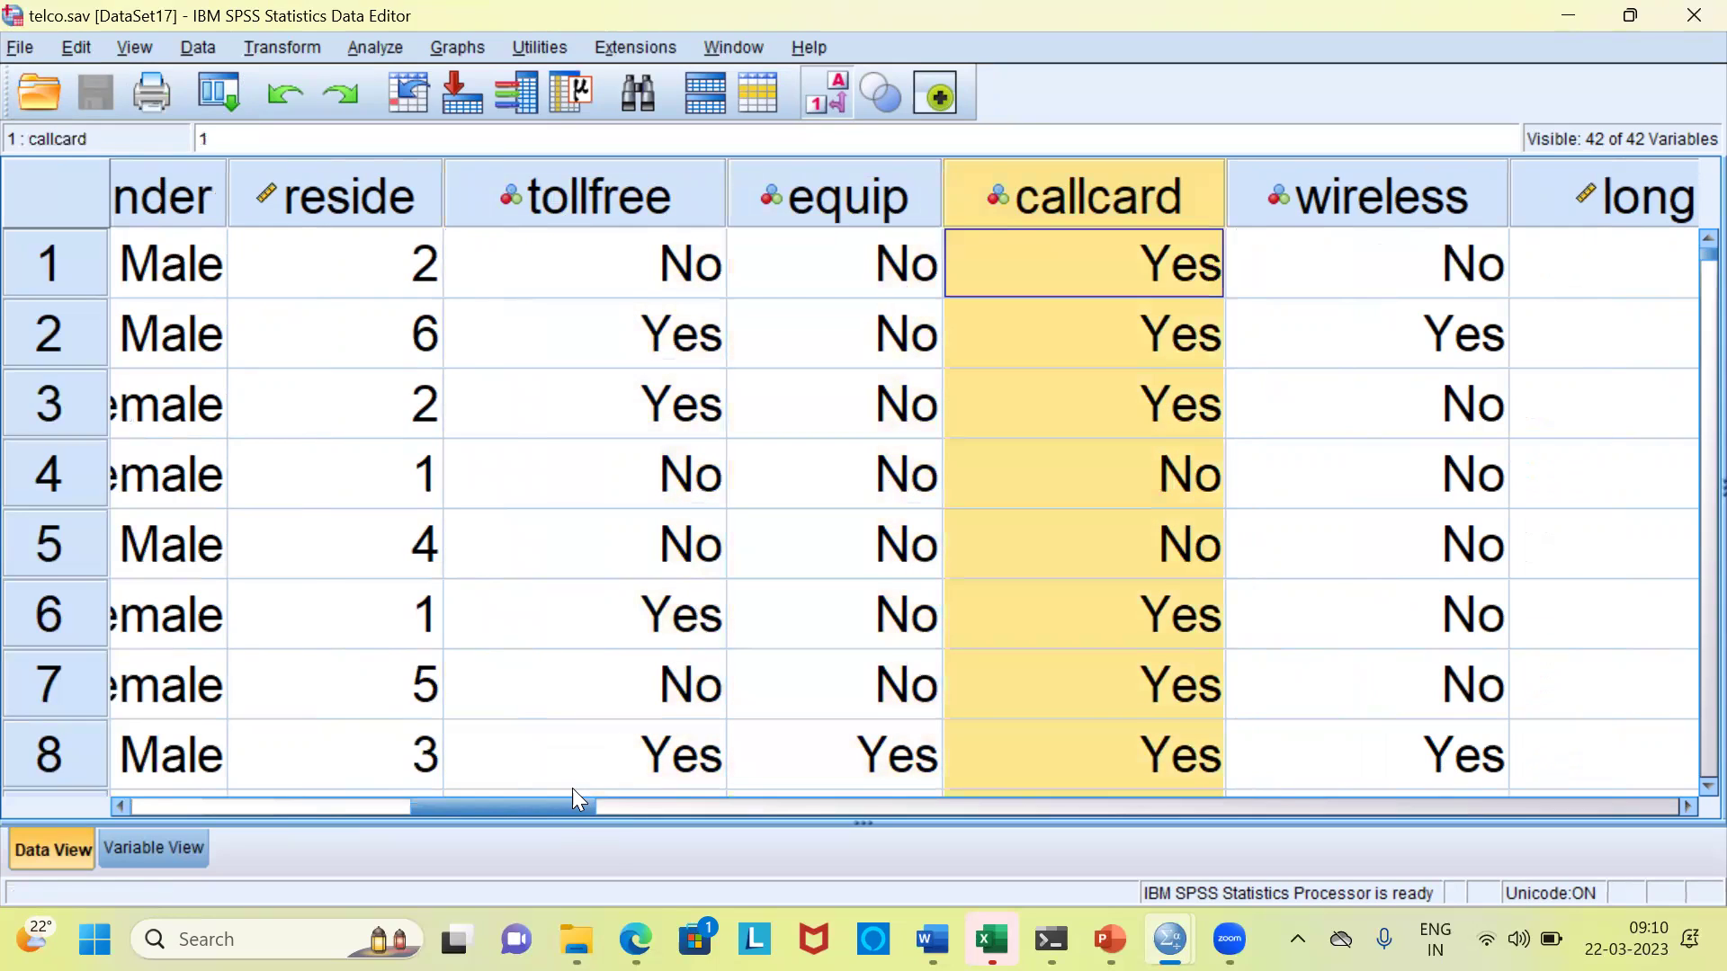
left_click_drag(558, 804, 1581, 801)
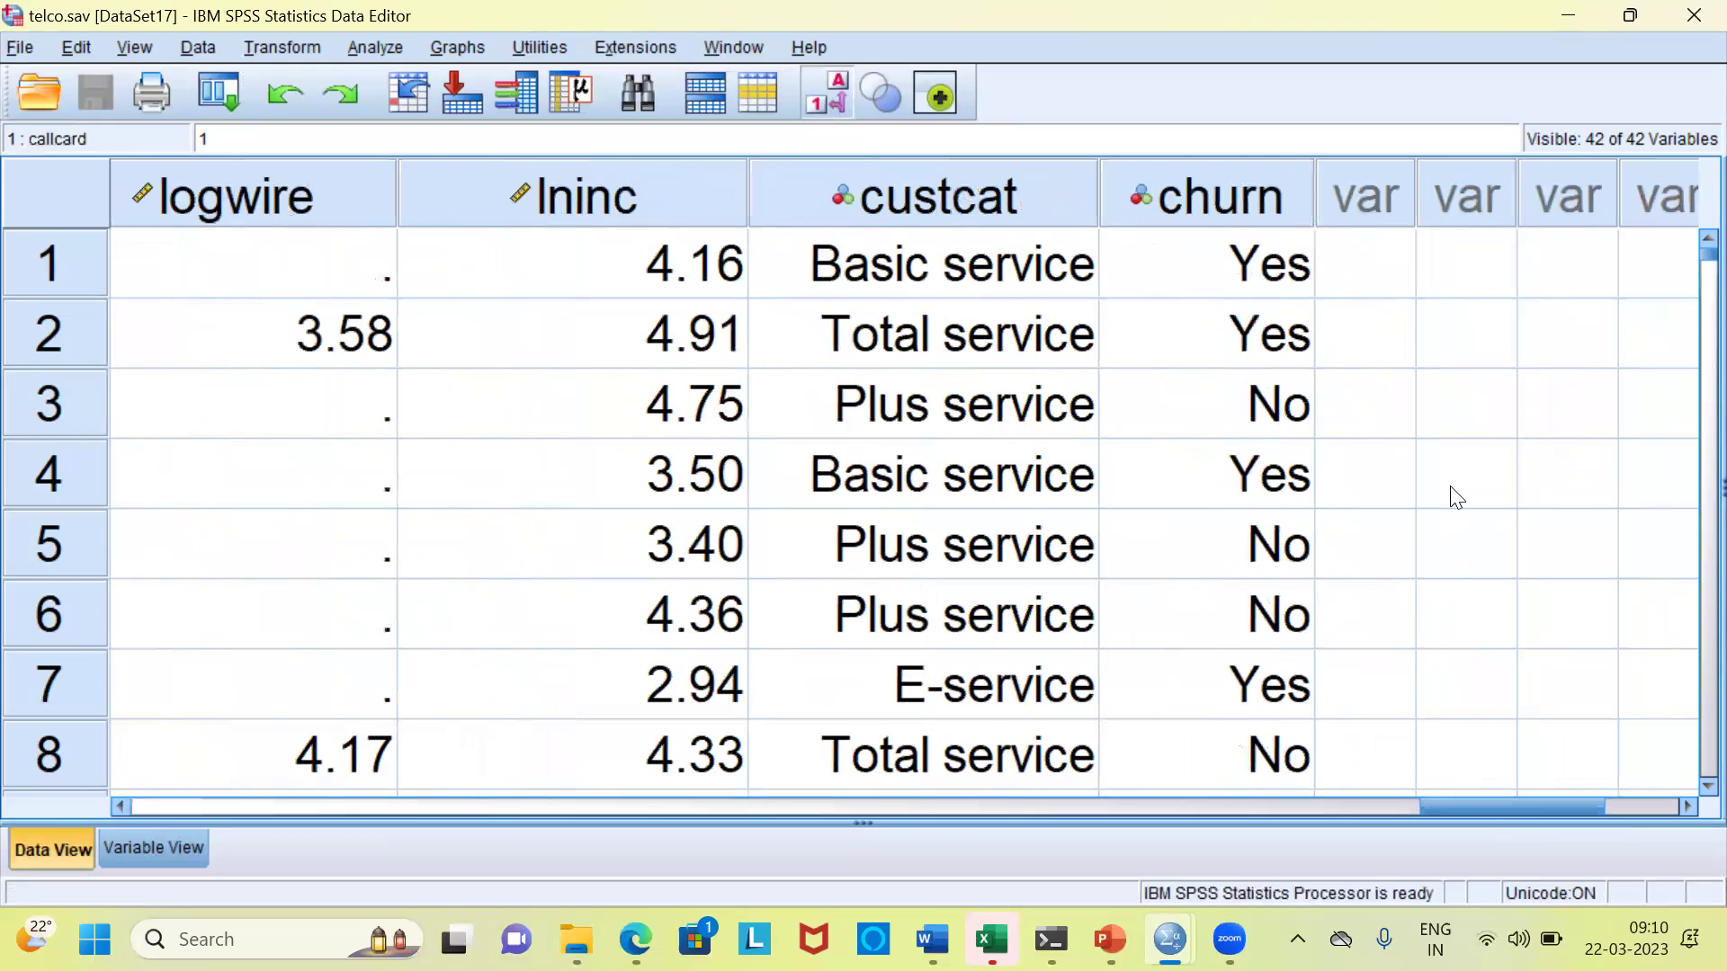
left_click(1237, 186)
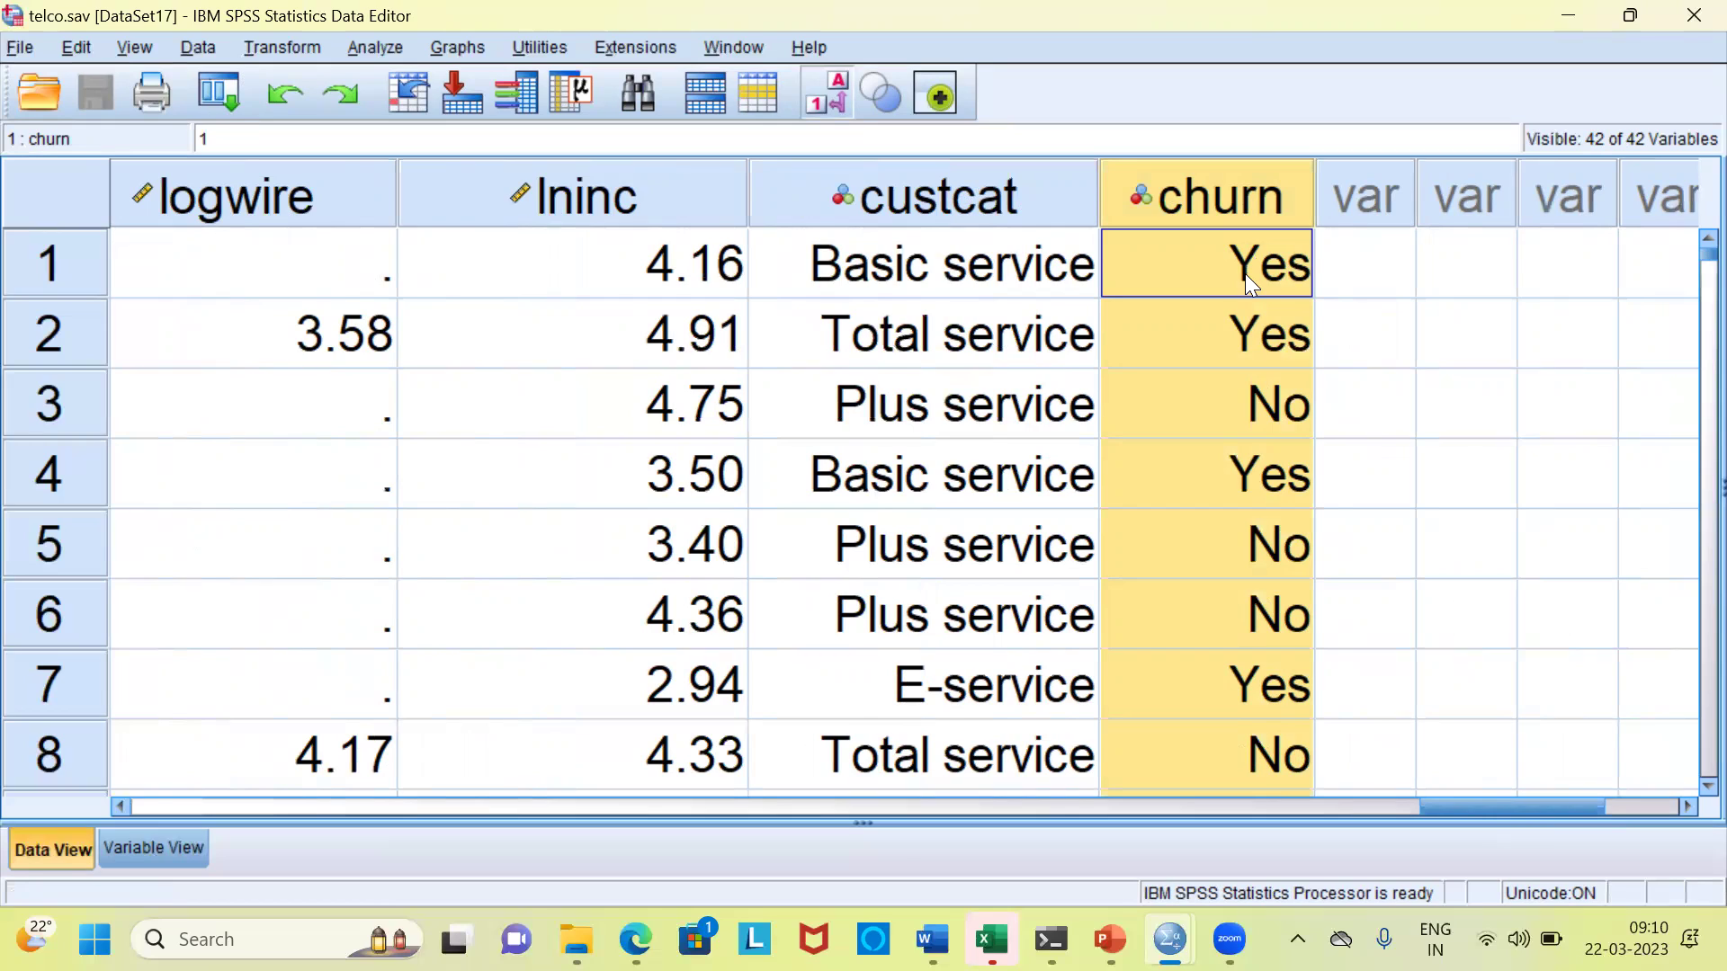
Step: Switch back to File Explorer, jump to the sample files starting with "b", and open bankloan.sav in SPSS Statistics
mouse_move(576, 910)
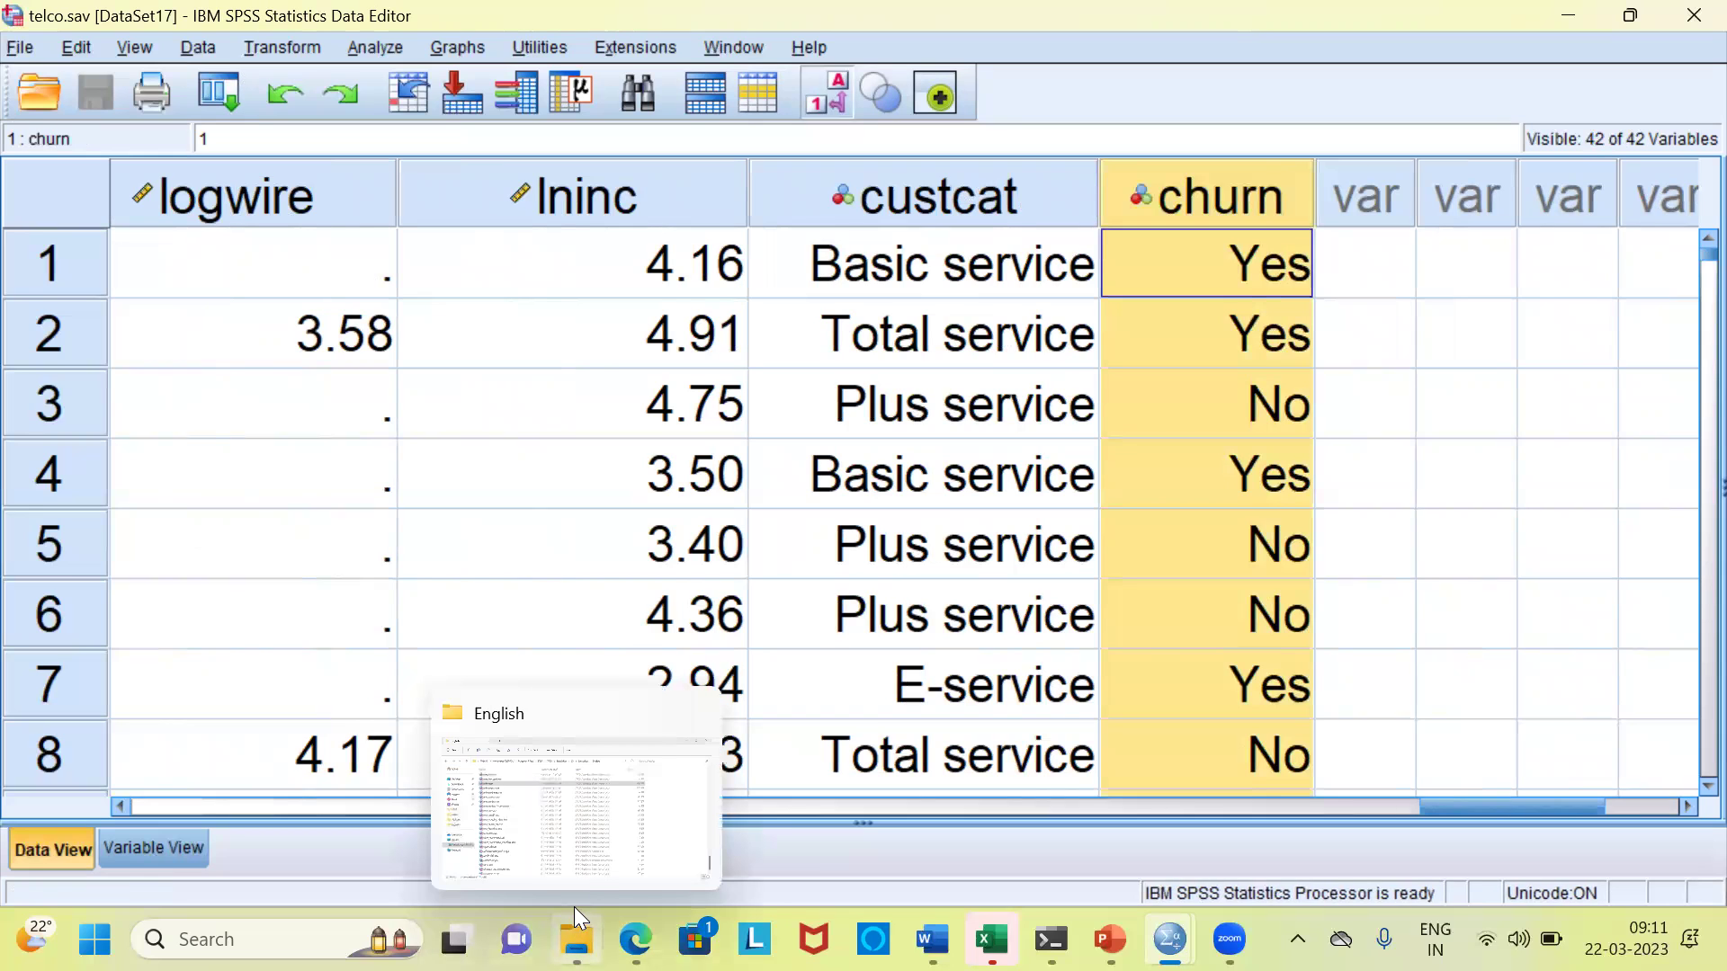
left_click(579, 855)
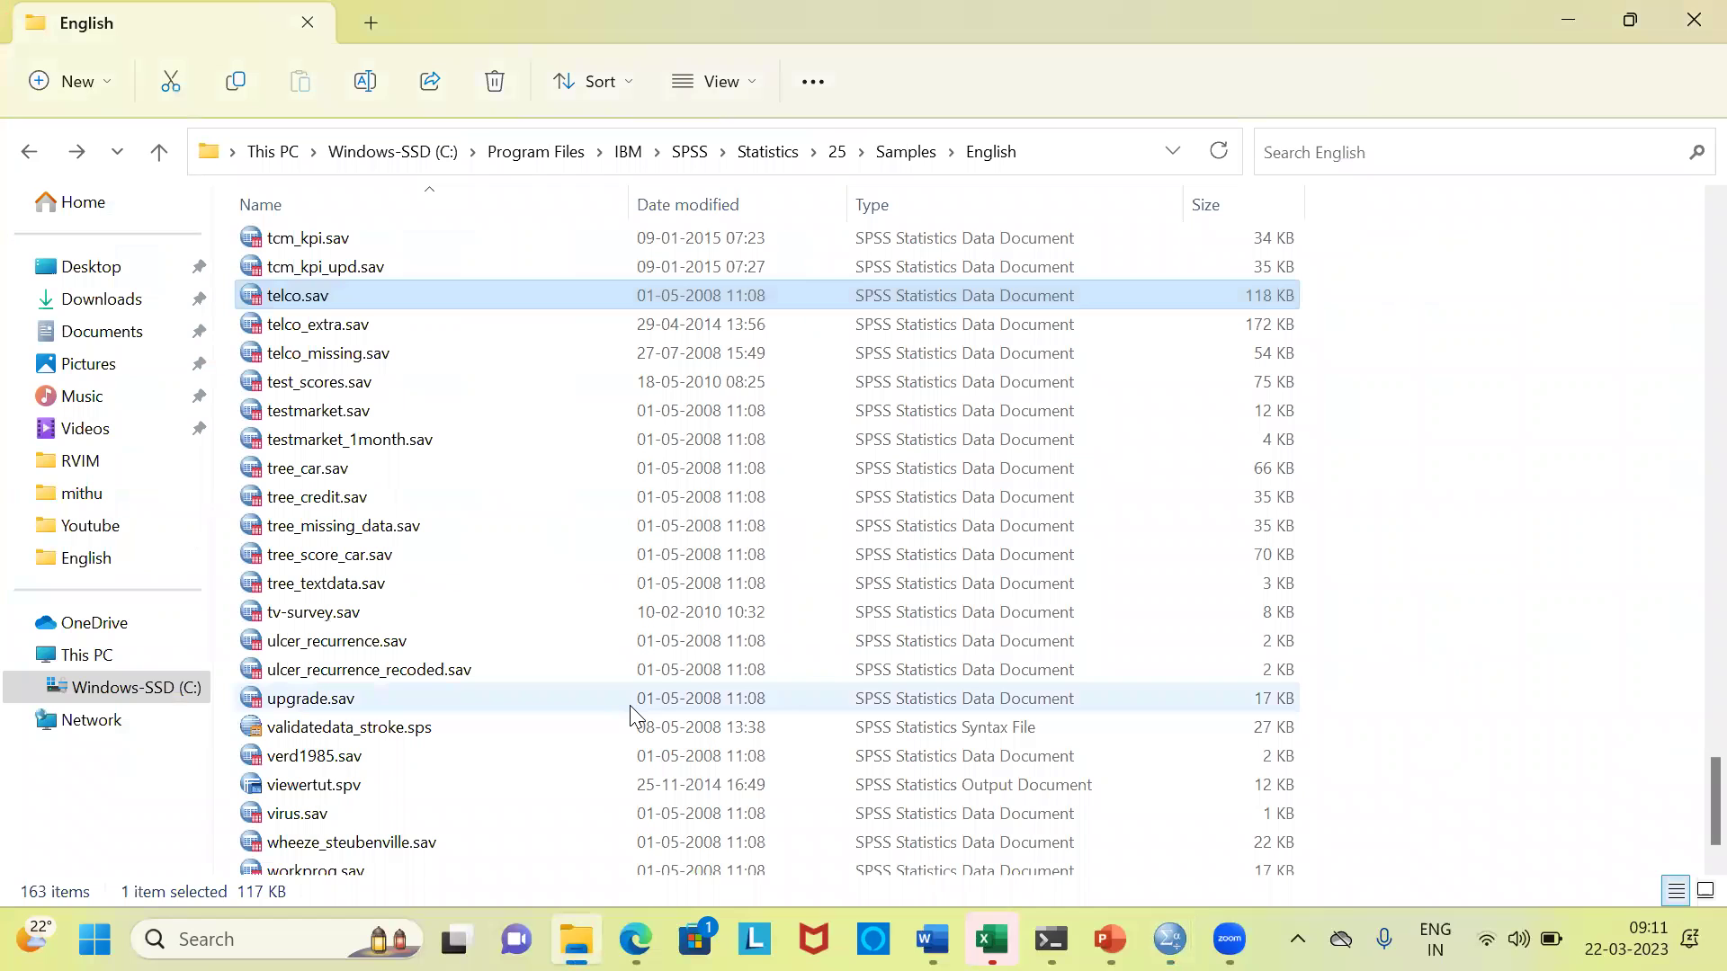
key("b")
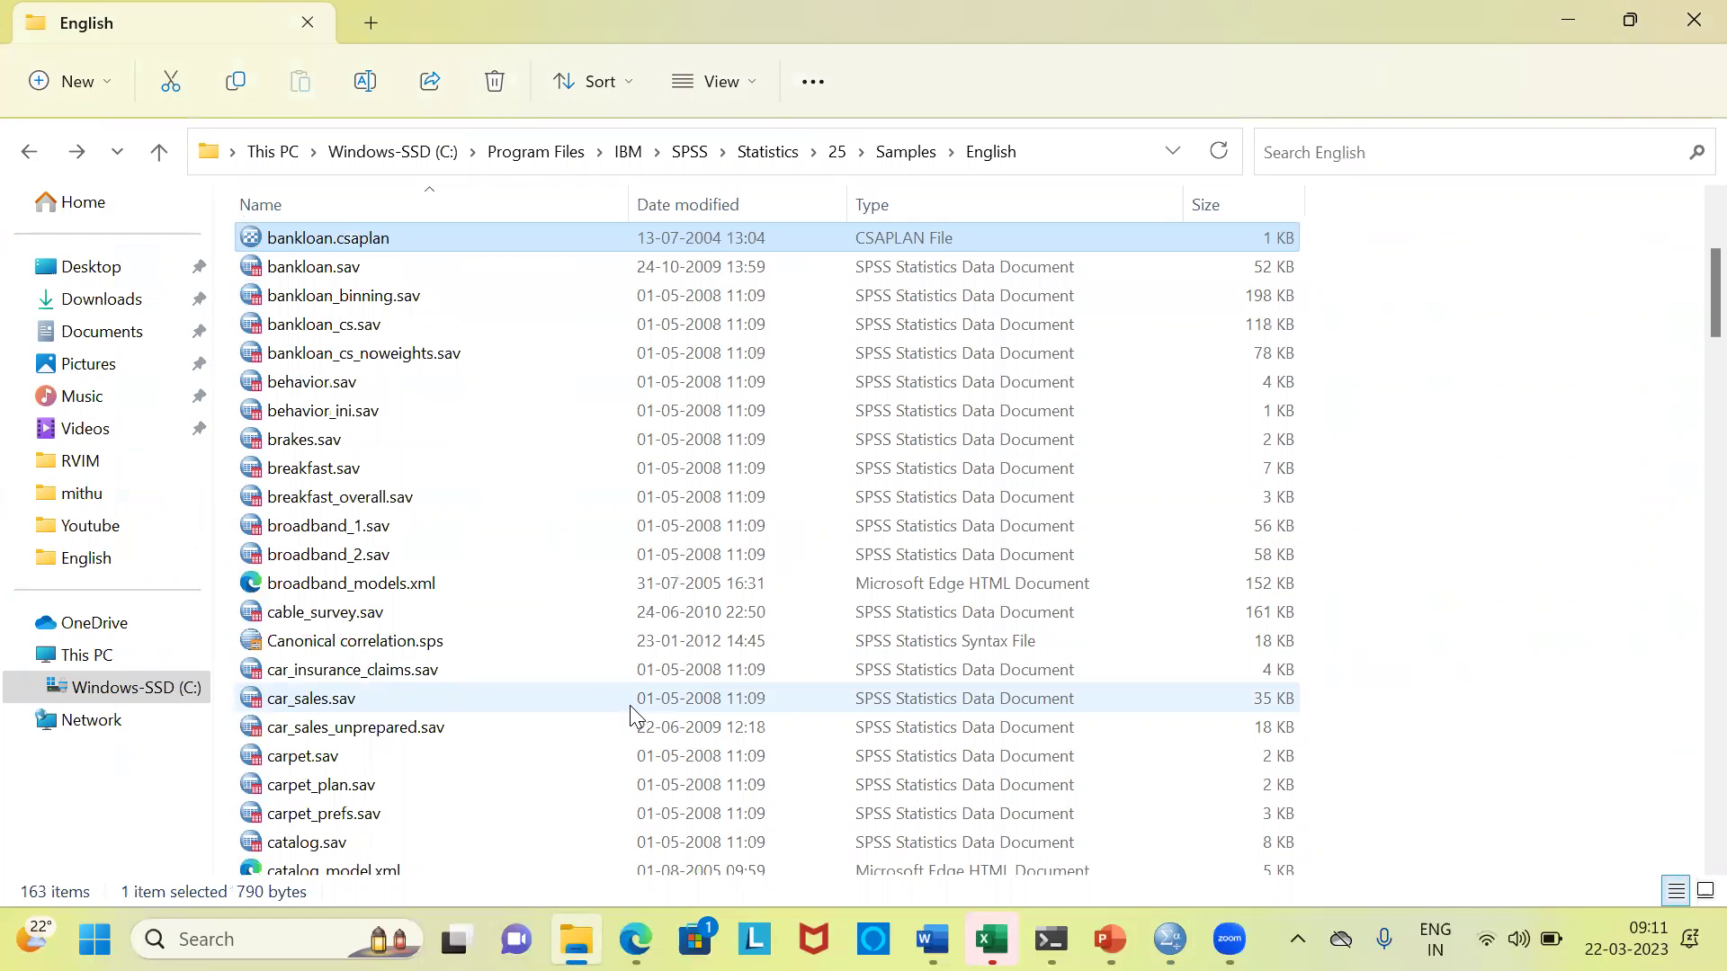
key("Down")
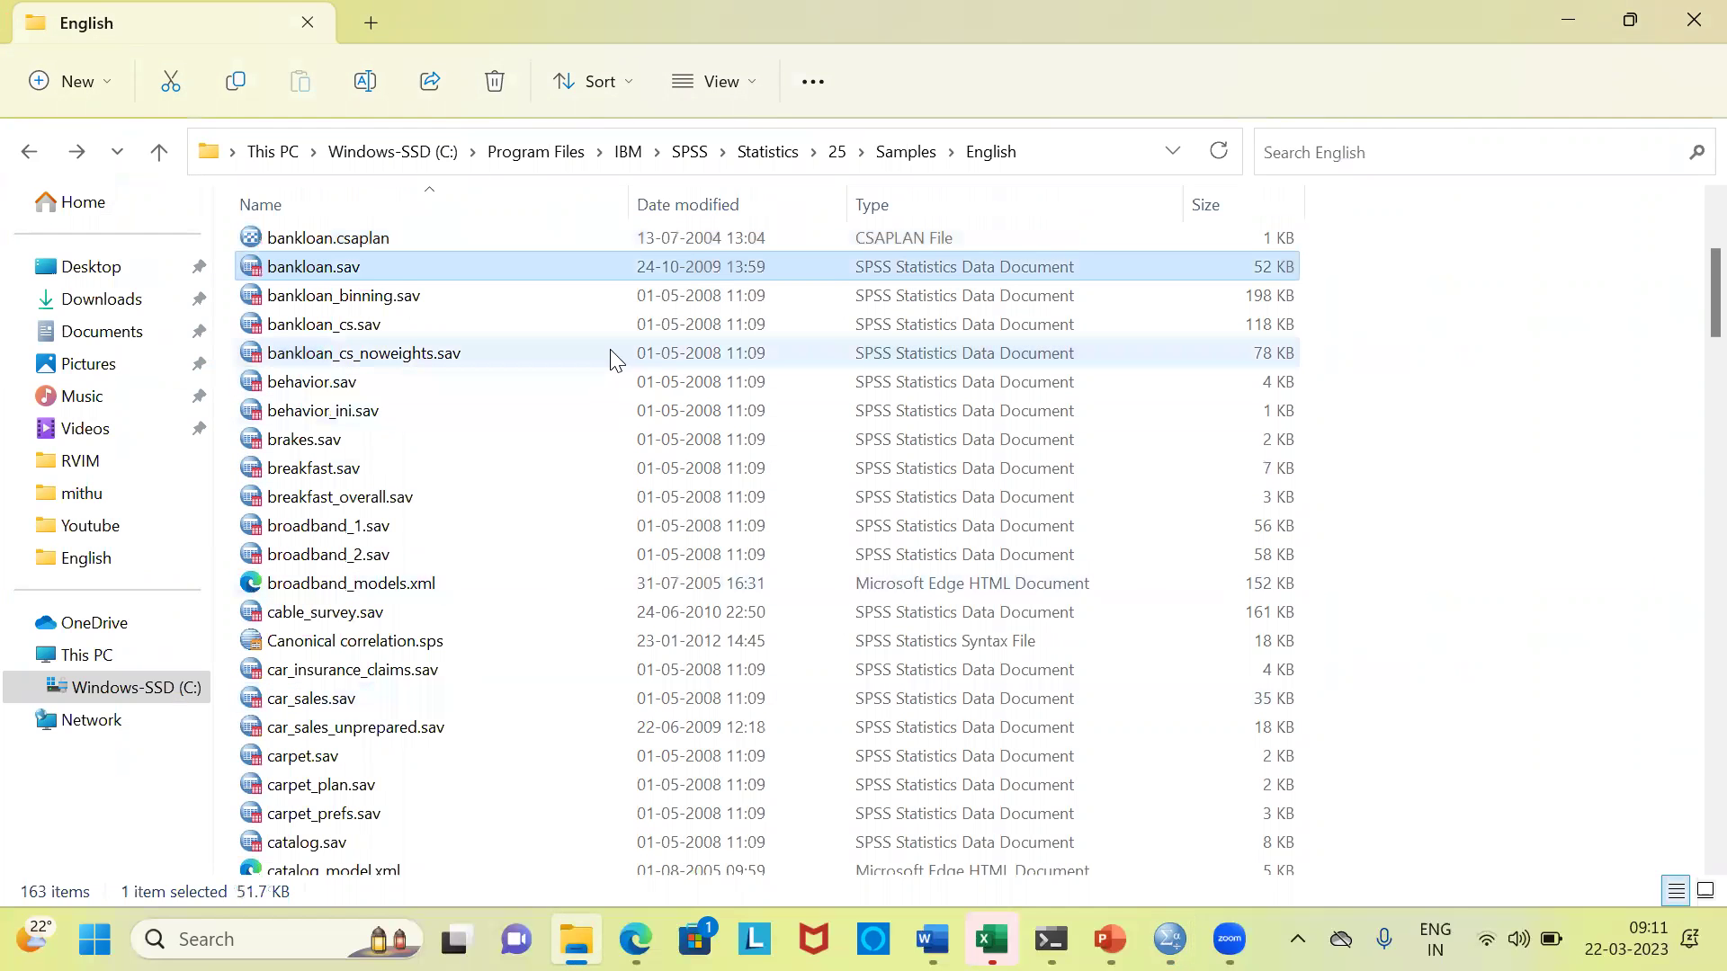
double_click(309, 268)
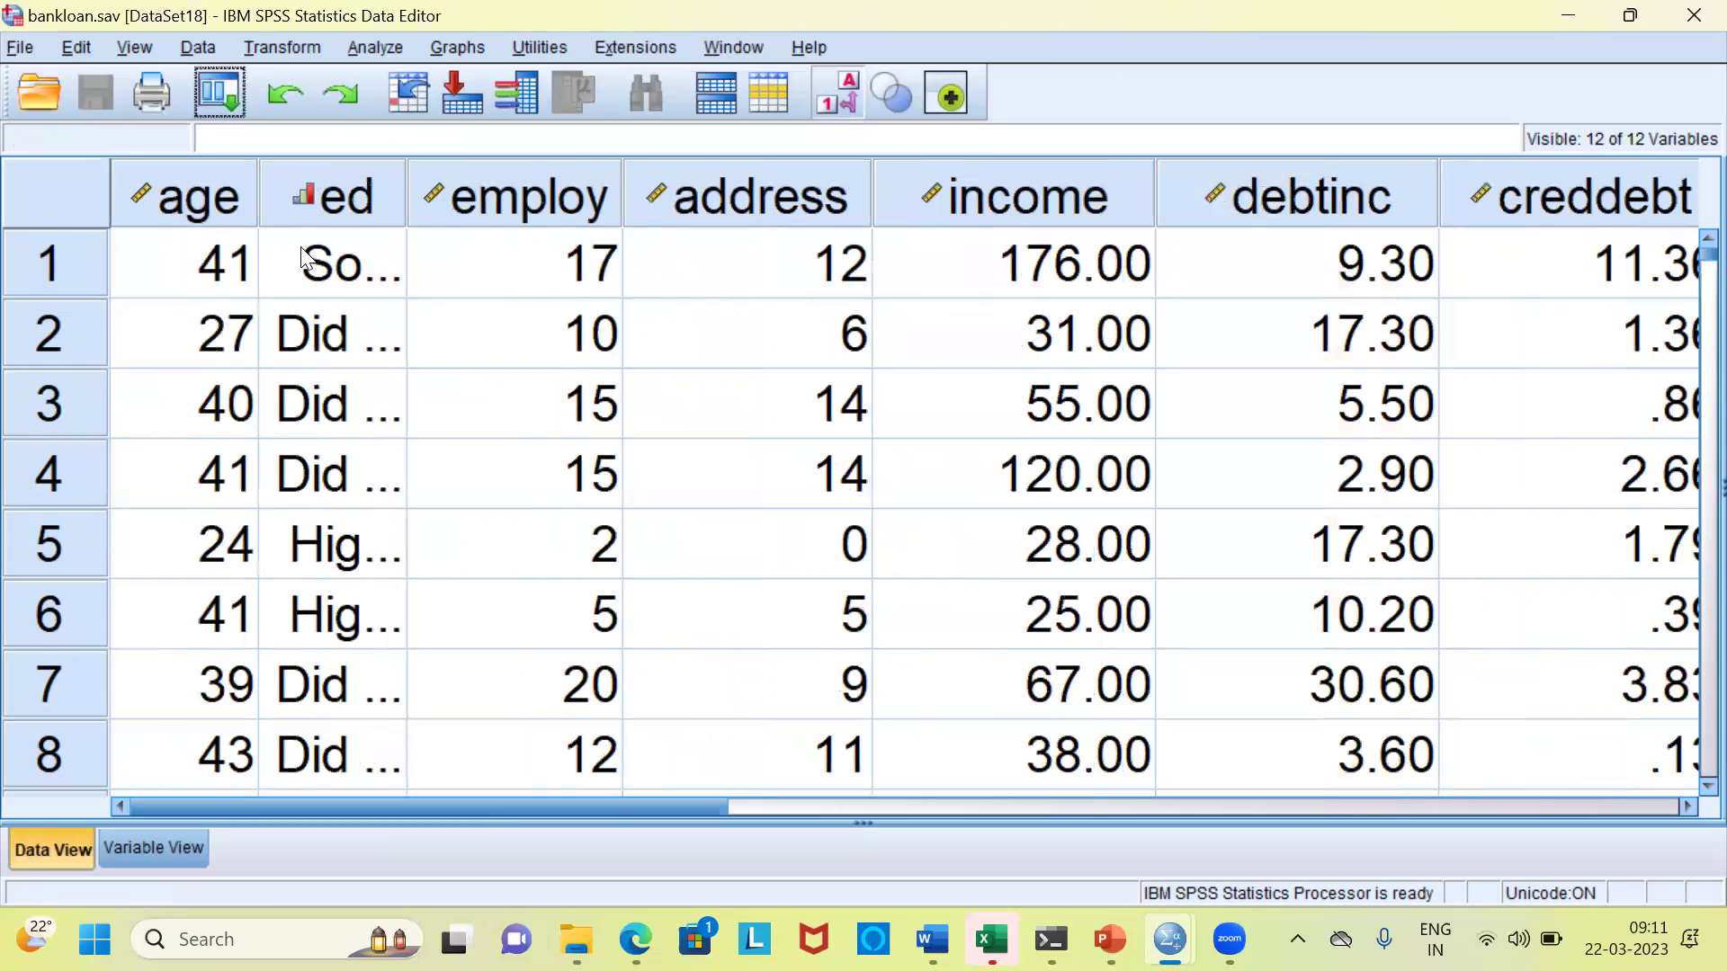
Step: Widen the ed column to show its value labels, and review the ed, employ, address, income and debtinc columns in turn
left_click_drag(402, 213, 676, 223)
left_click(518, 221)
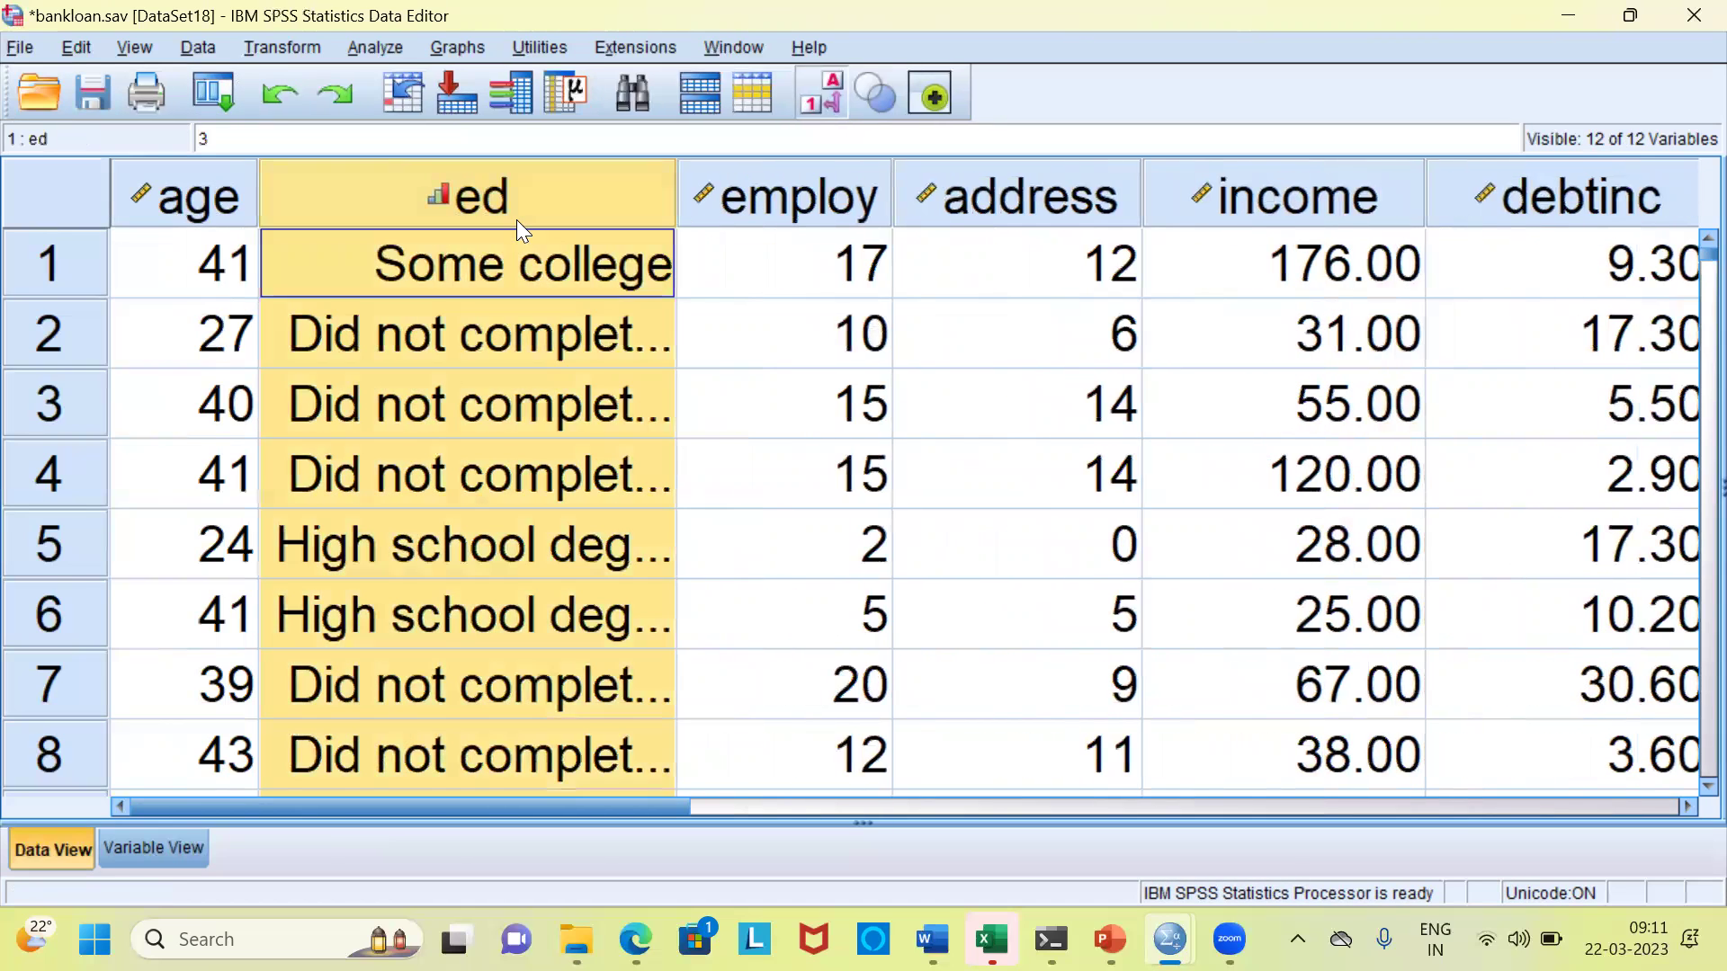
left_click(825, 201)
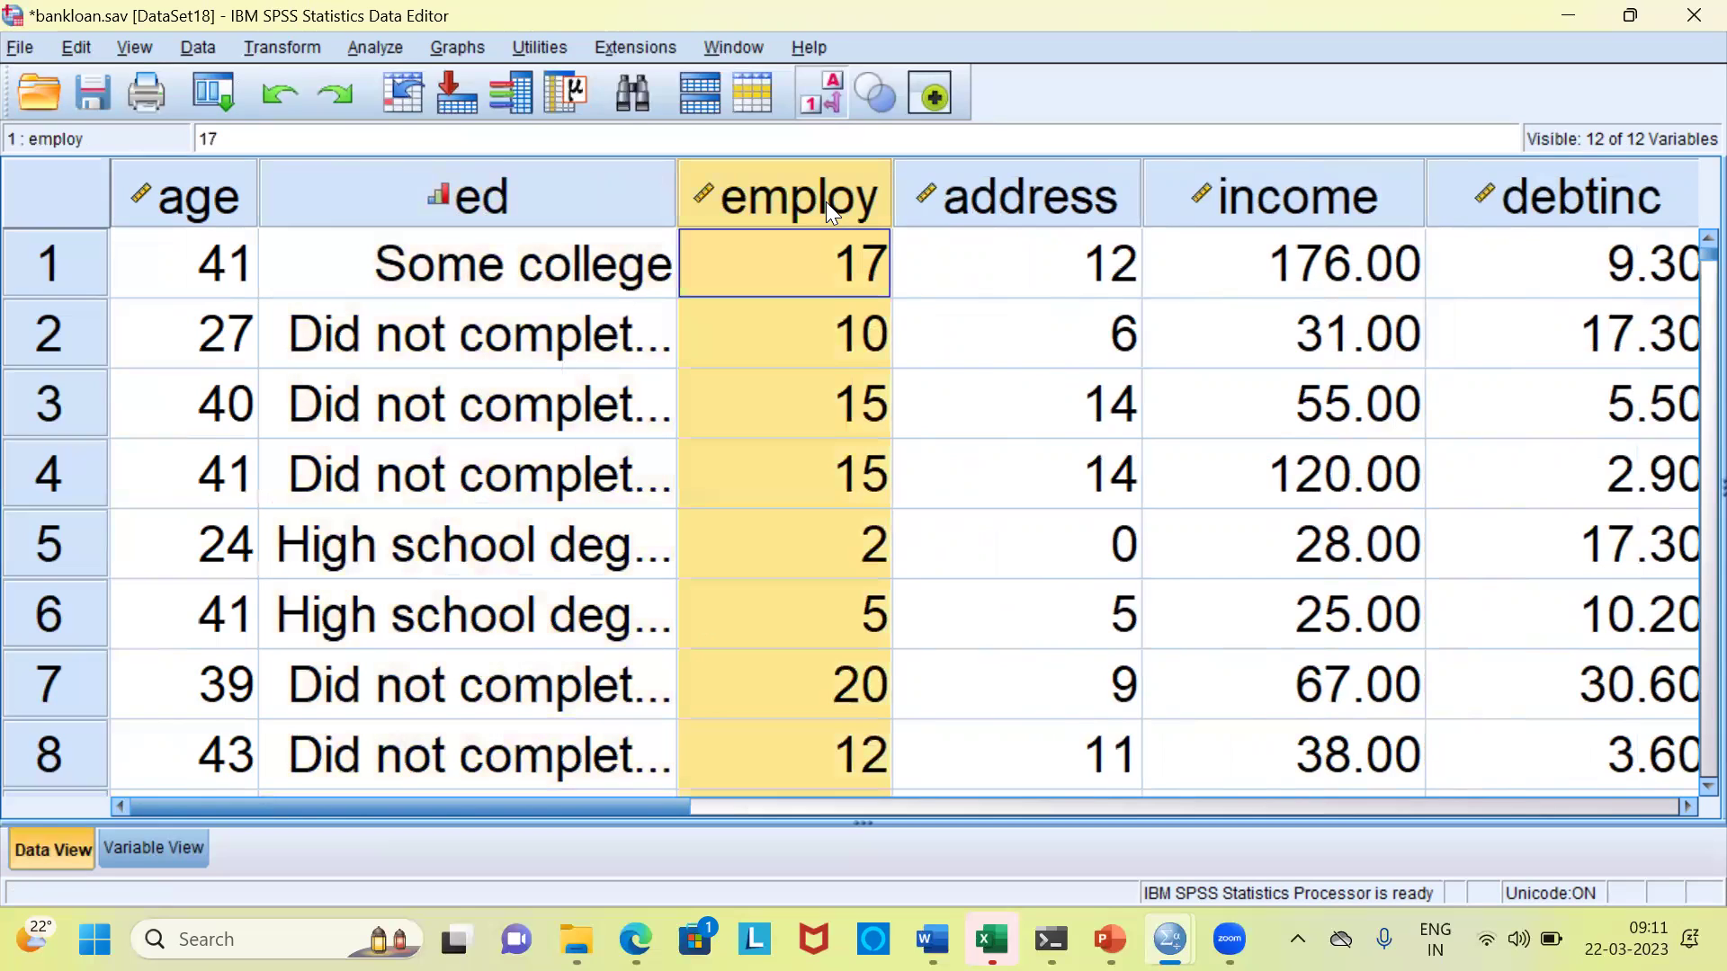
left_click(960, 192)
left_click(1238, 205)
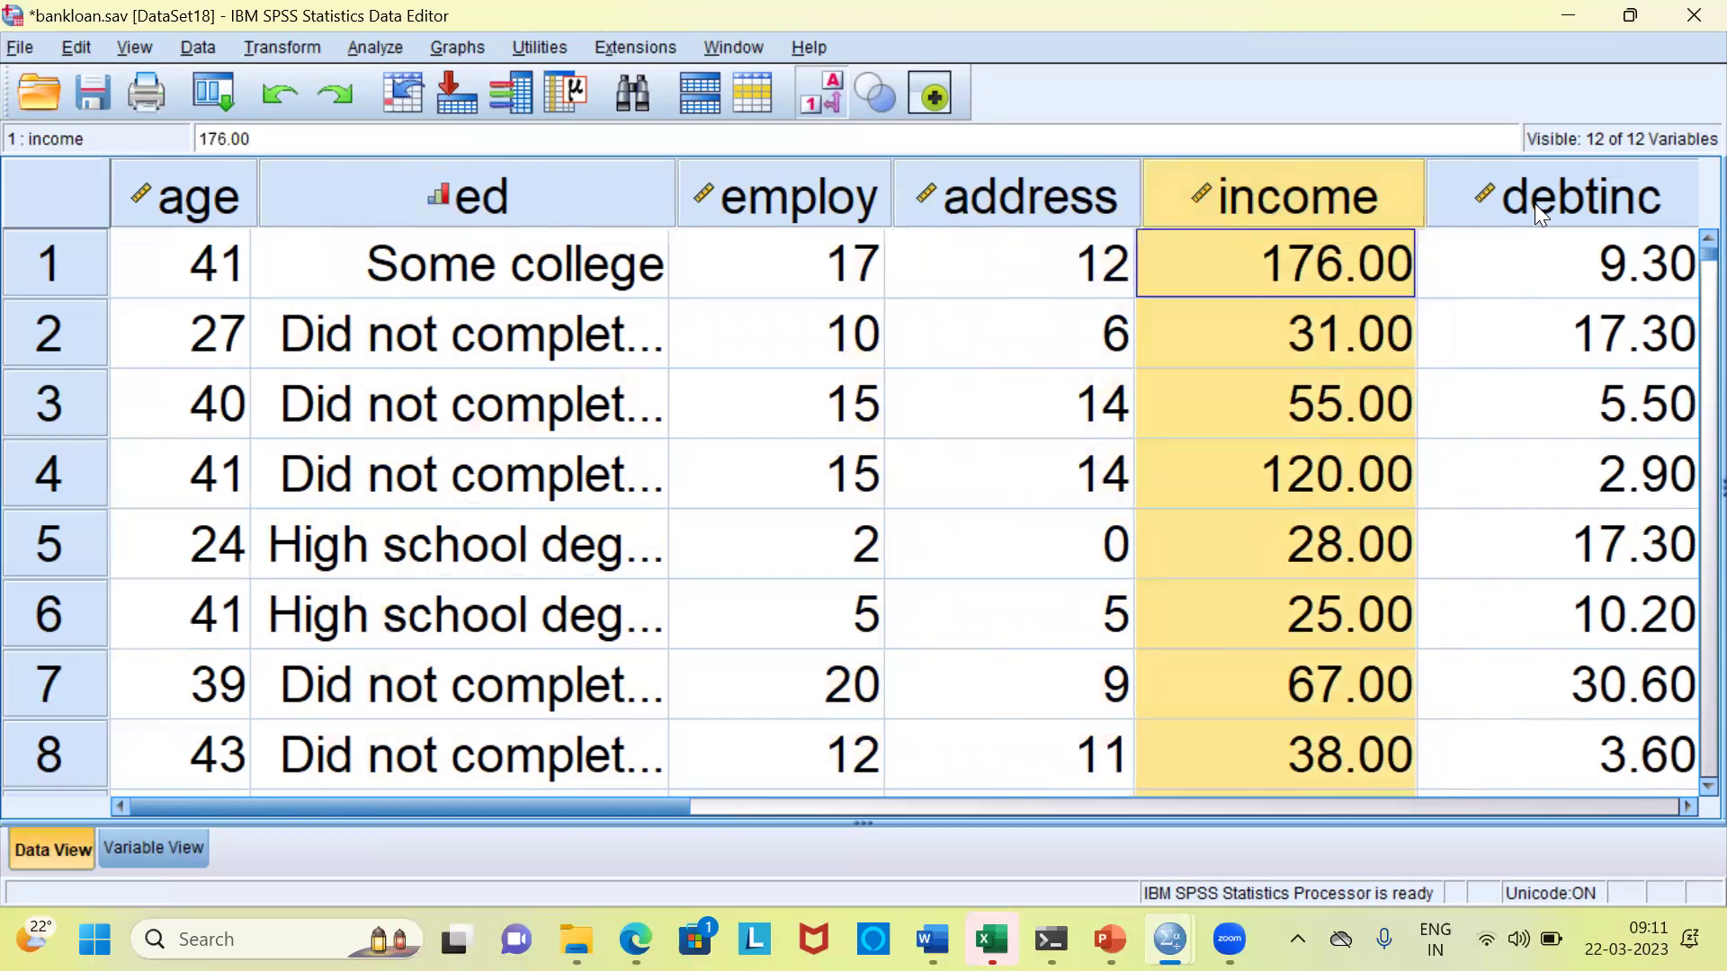
left_click(1534, 203)
Step: Review the remaining bank loan variables by selecting the creddebt, othdebt and default columns in turn
left_click_drag(613, 806, 1022, 835)
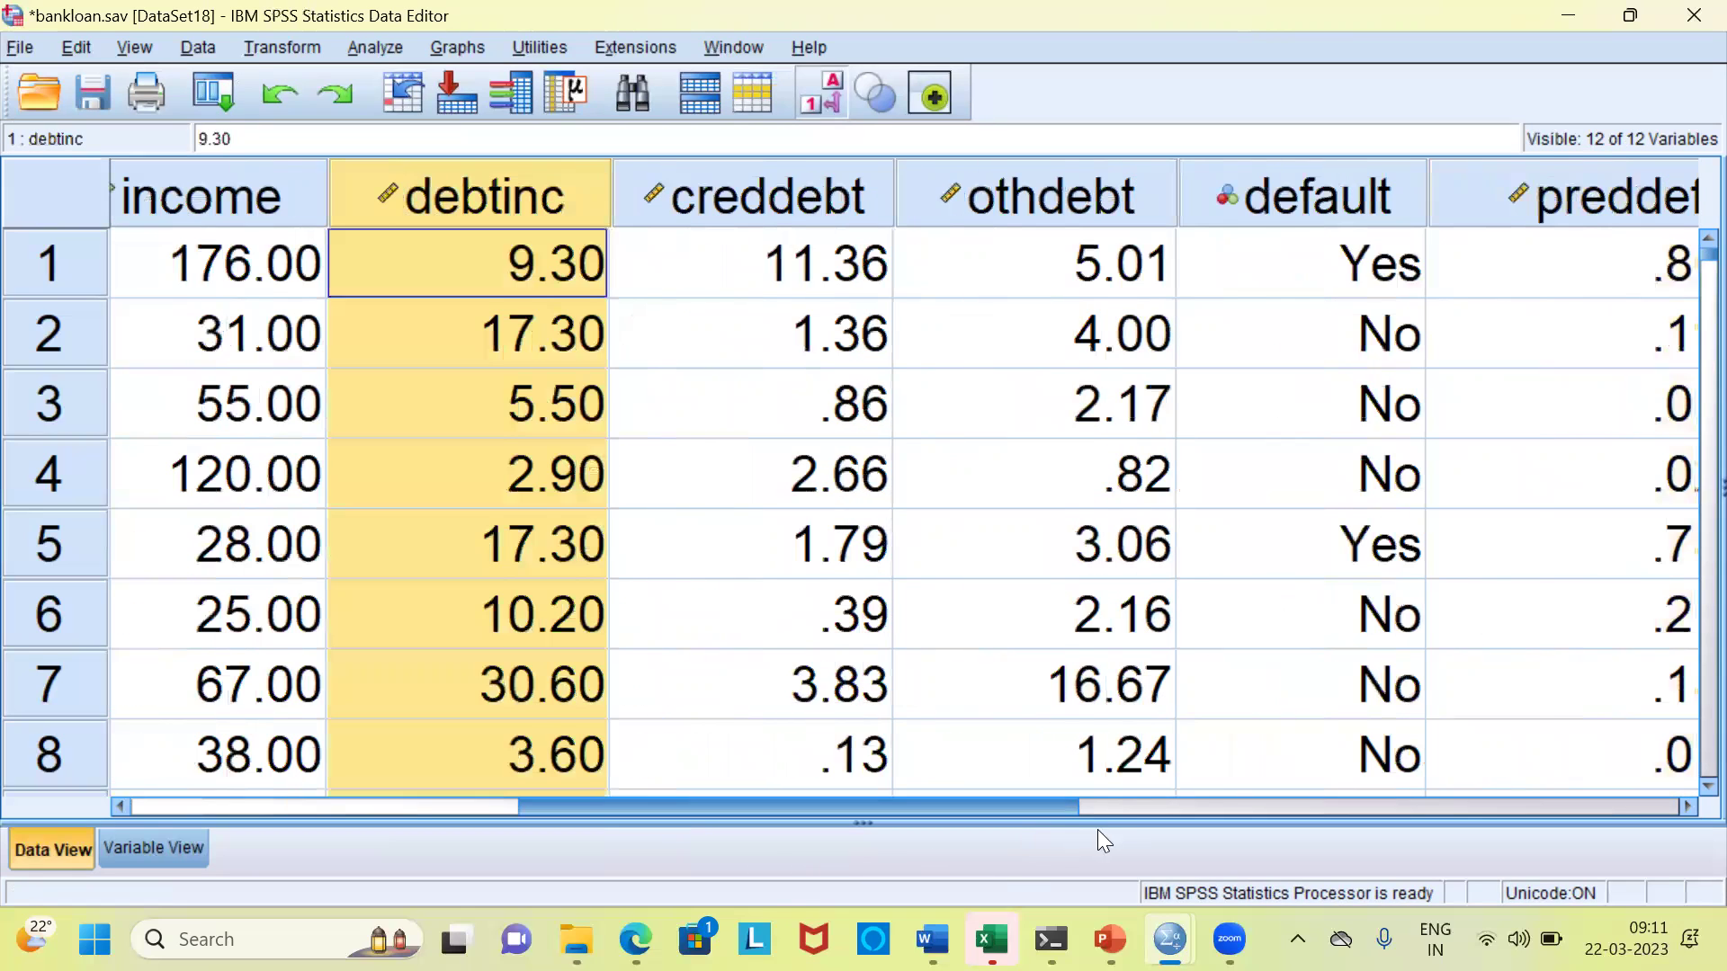
left_click(562, 218)
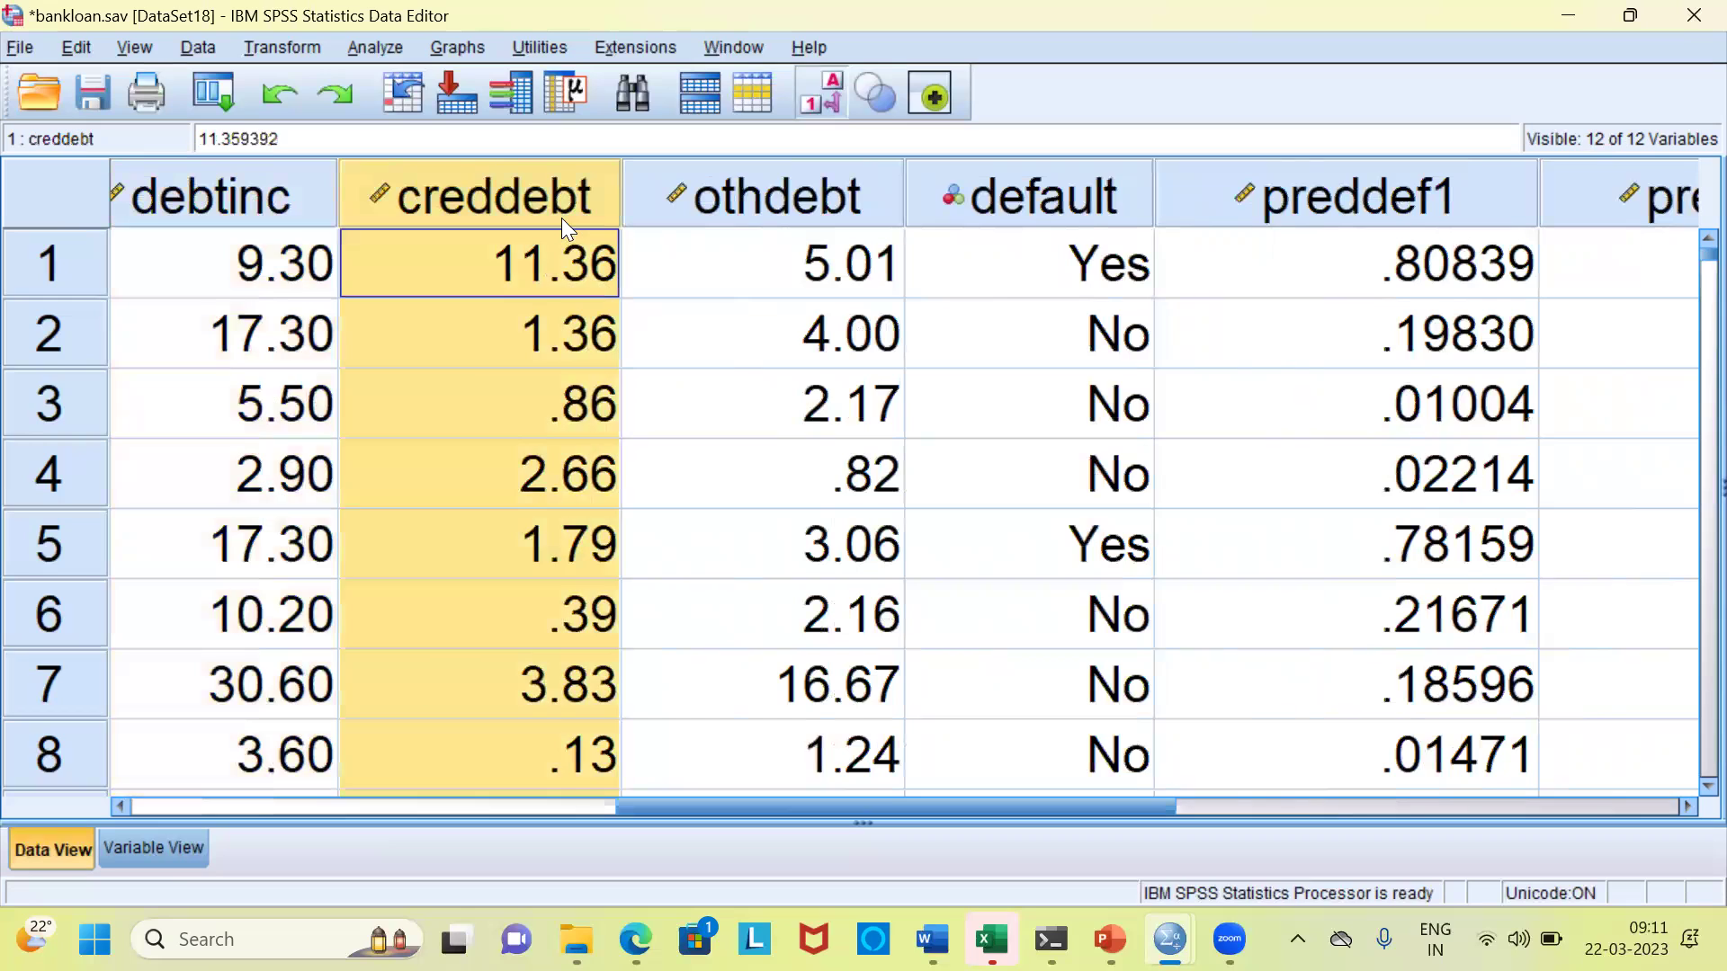
left_click(784, 214)
left_click(1044, 214)
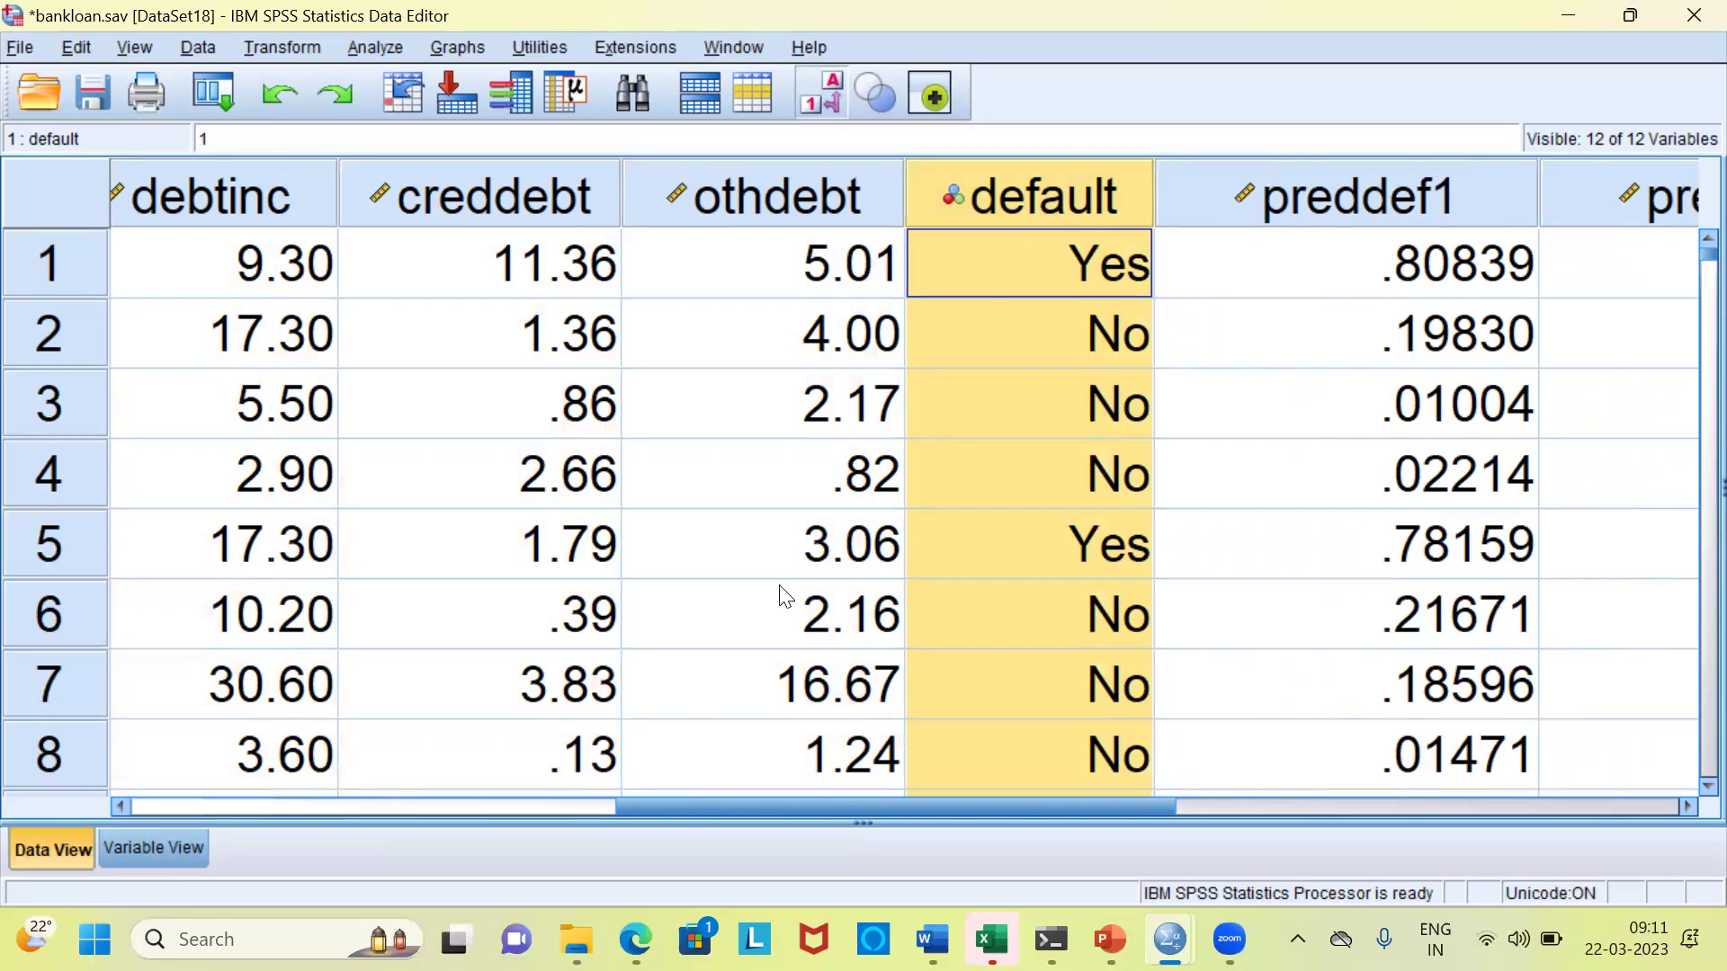
Step: Switch to the English samples folder in File Explorer and open broadband_1.sav in SPSS Statistics
mouse_move(576, 940)
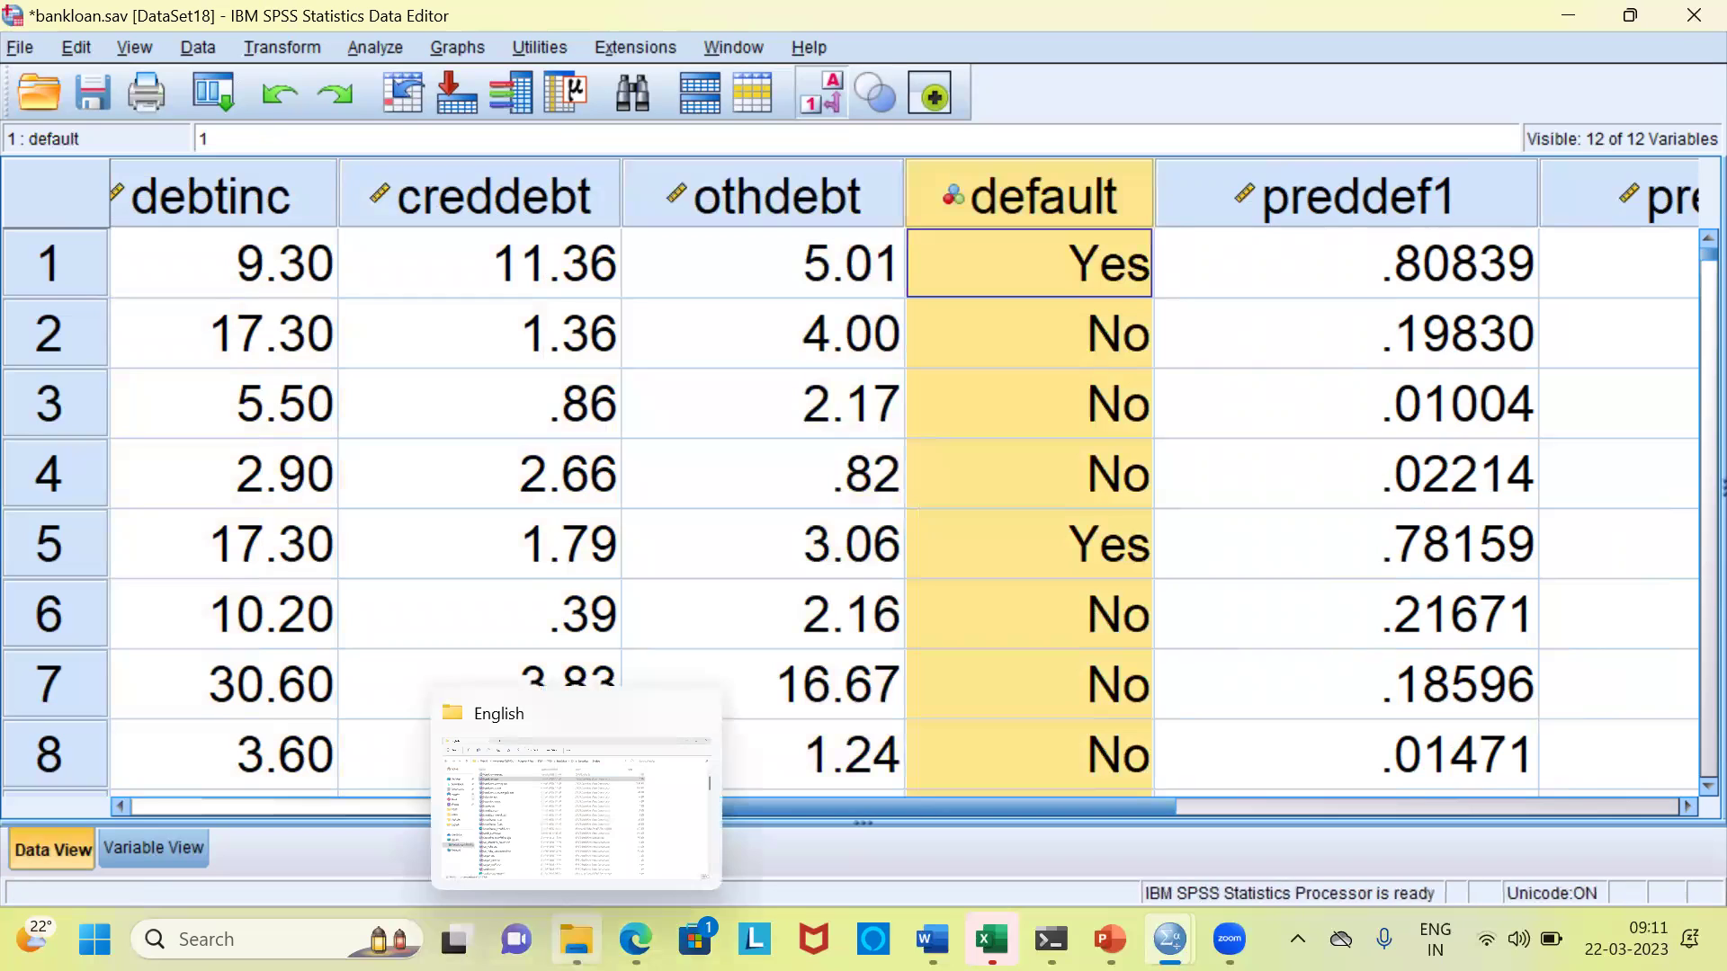
left_click(579, 786)
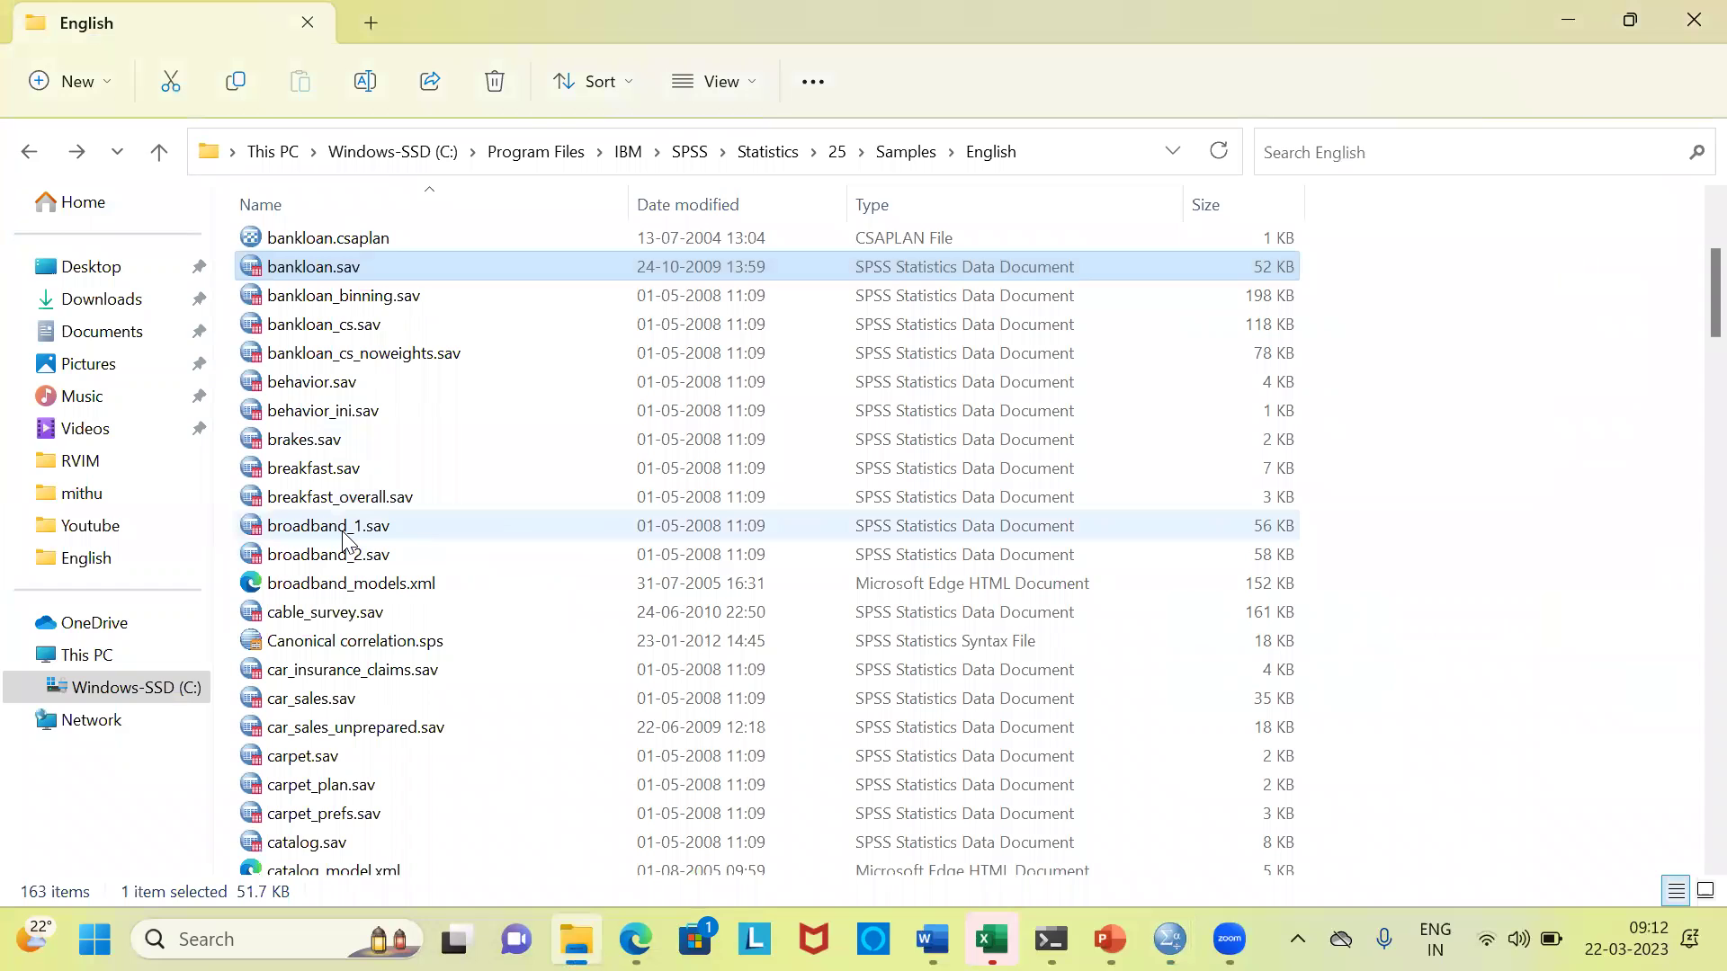
double_click(343, 531)
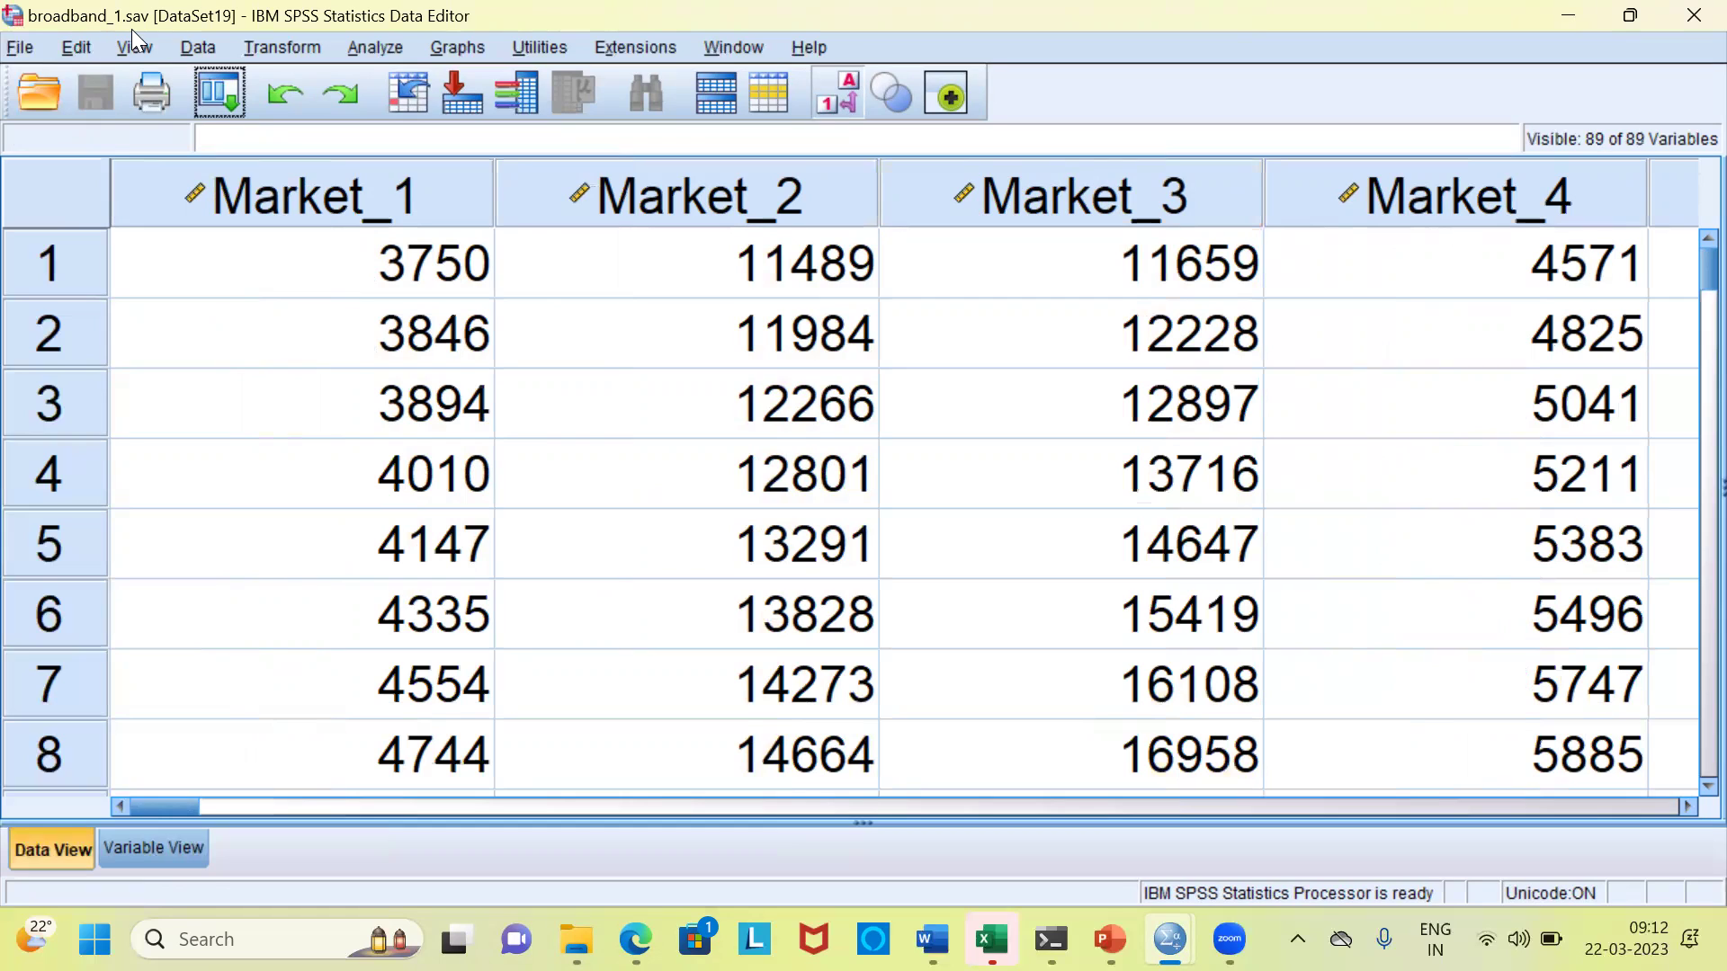
Step: Review the first broadband market variables by selecting the Market_1, Market_2 and Market_3 columns
left_click(307, 209)
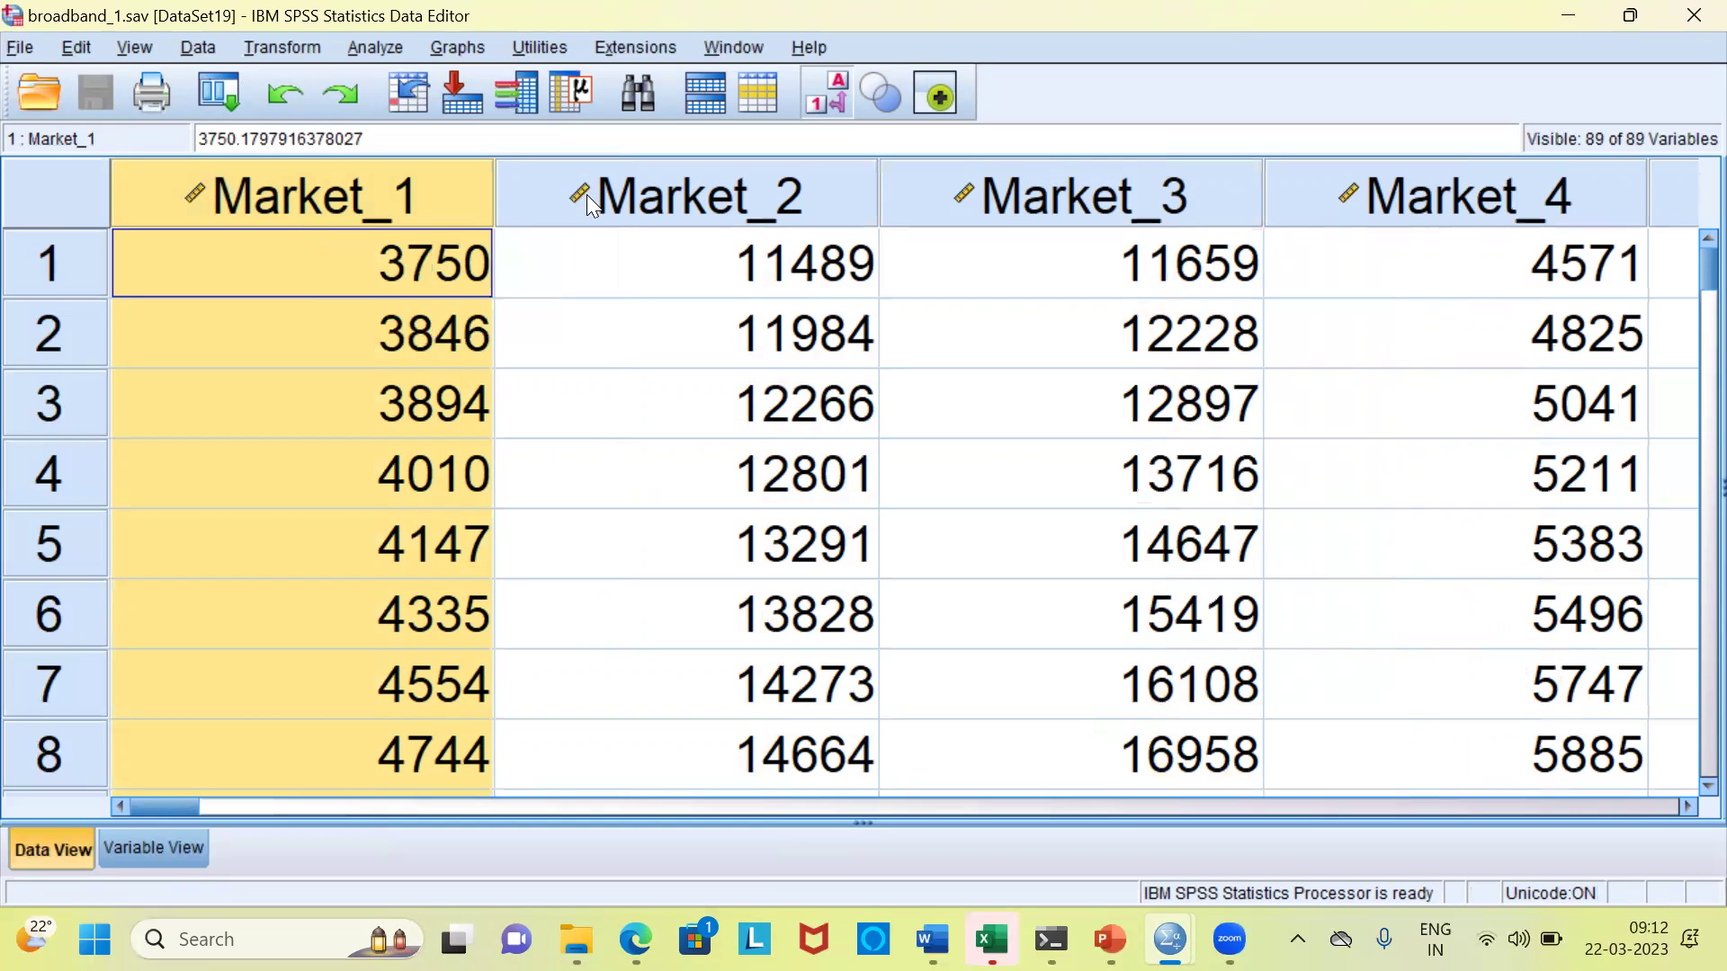
left_click(849, 202)
left_click(1009, 208)
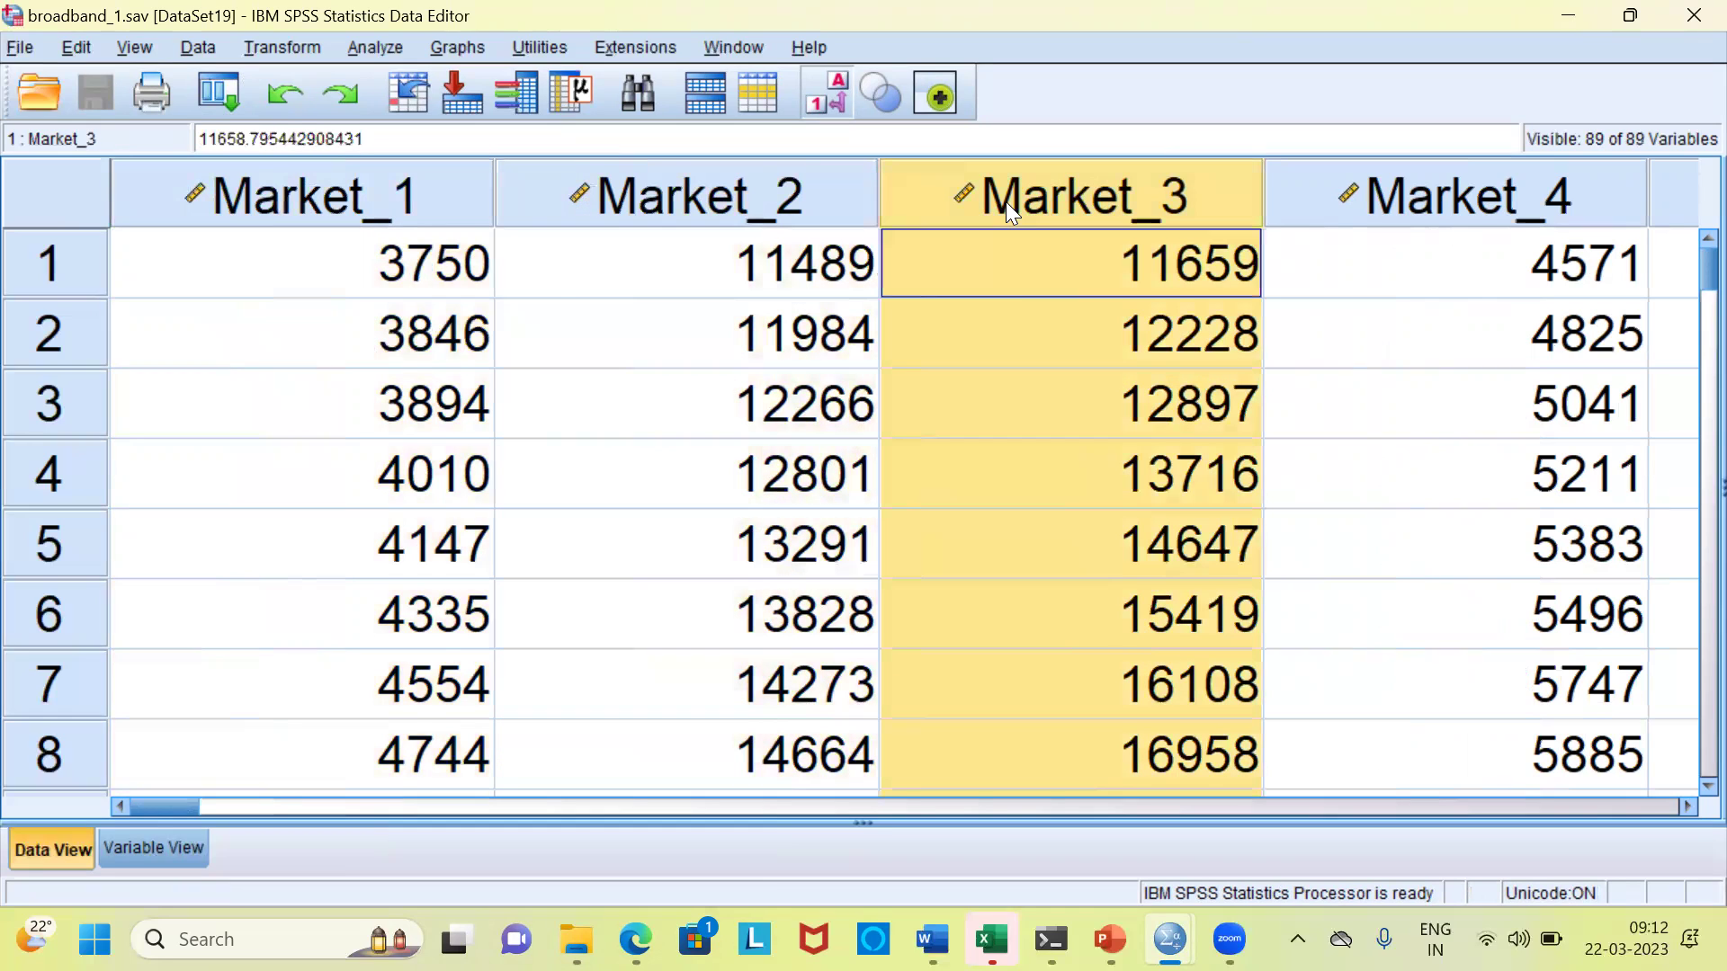
Step: Jump from the first case to the last variable and review the Market_85, Total, YEAR_, MONTH_ and DATE_ columns
left_click(1007, 290)
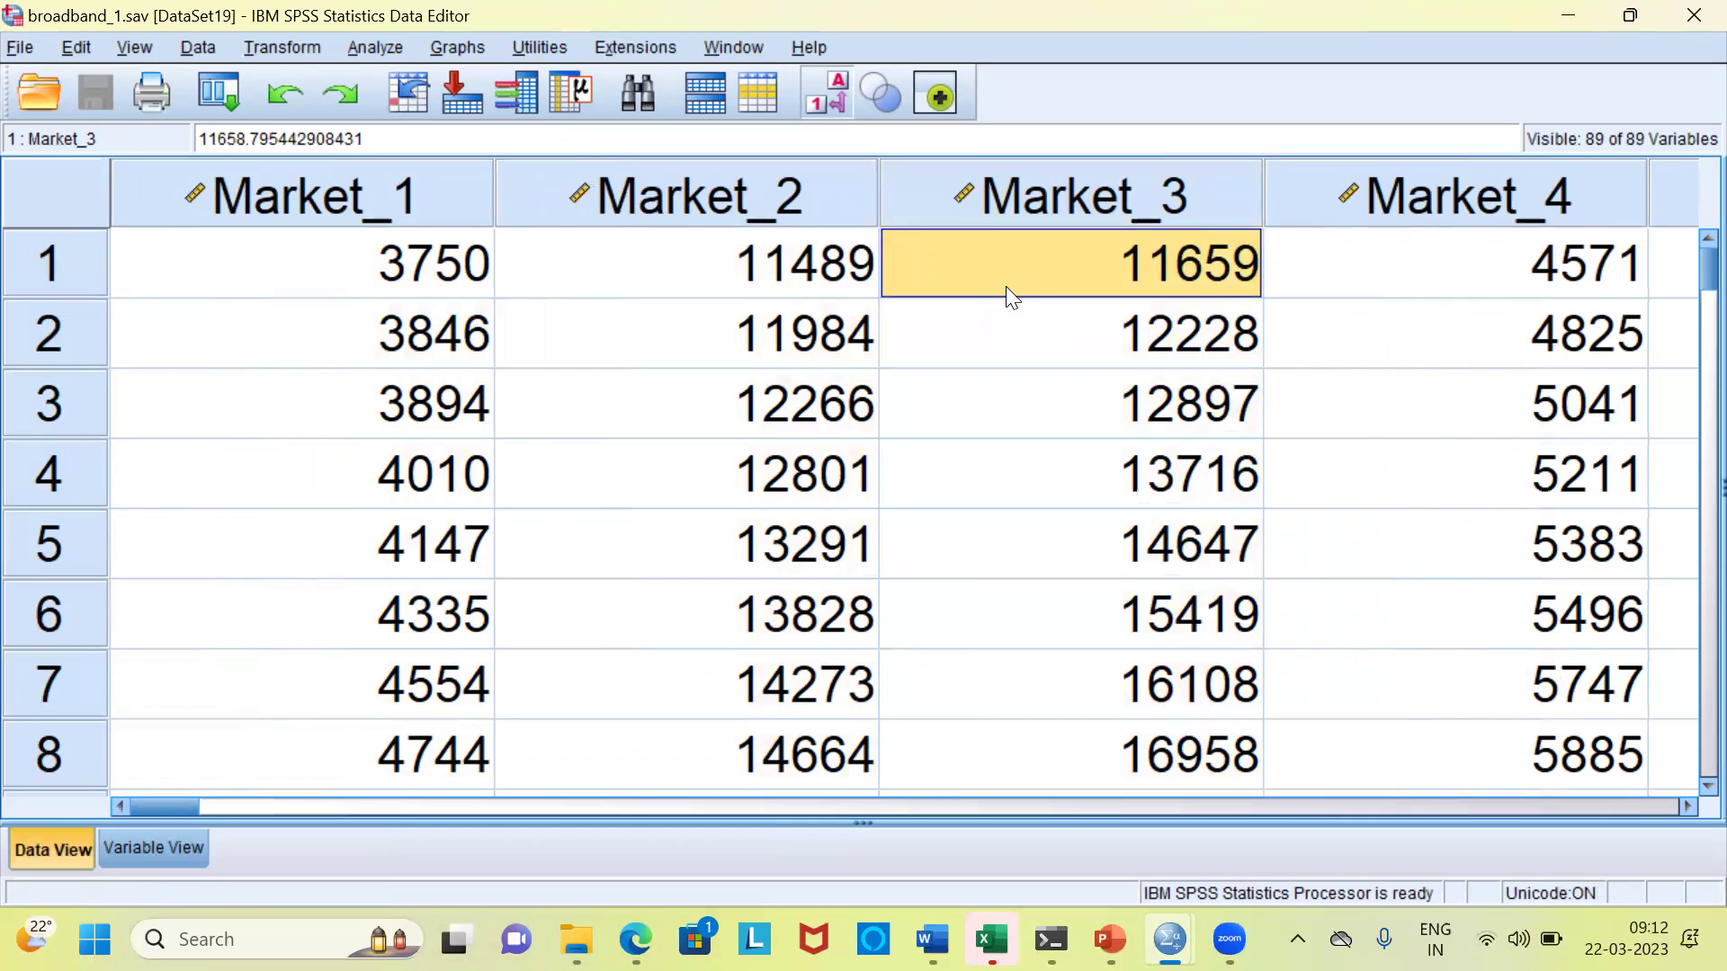
key("ctrl+Right")
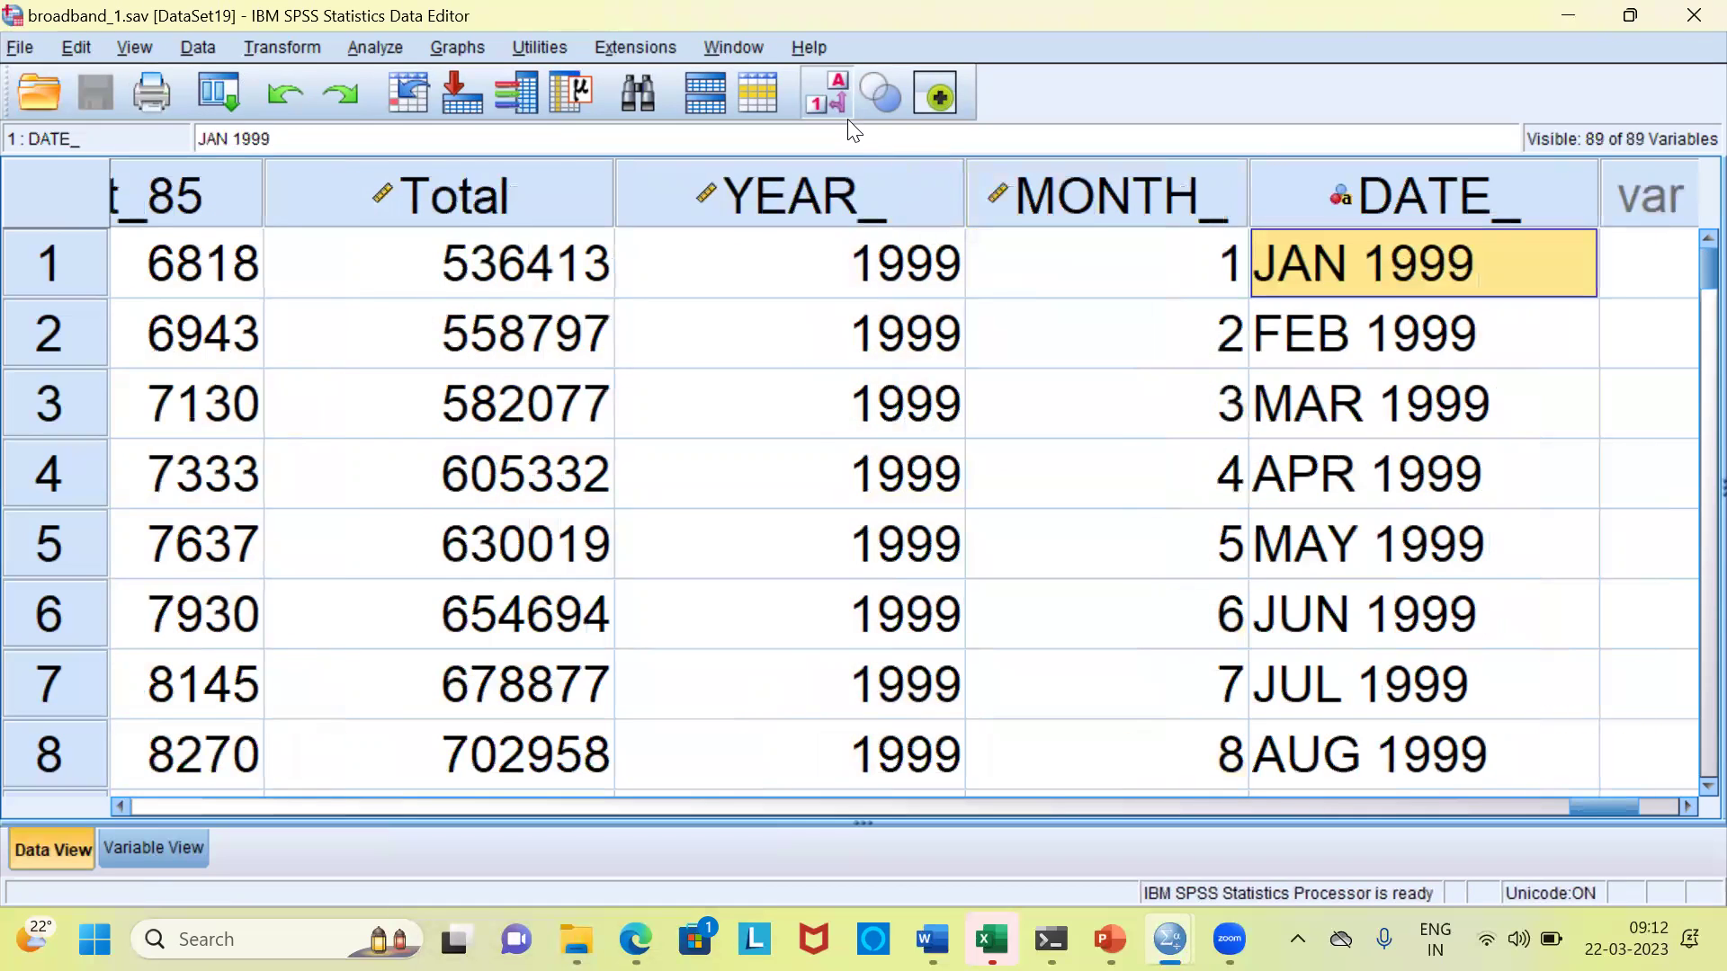
left_click(215, 176)
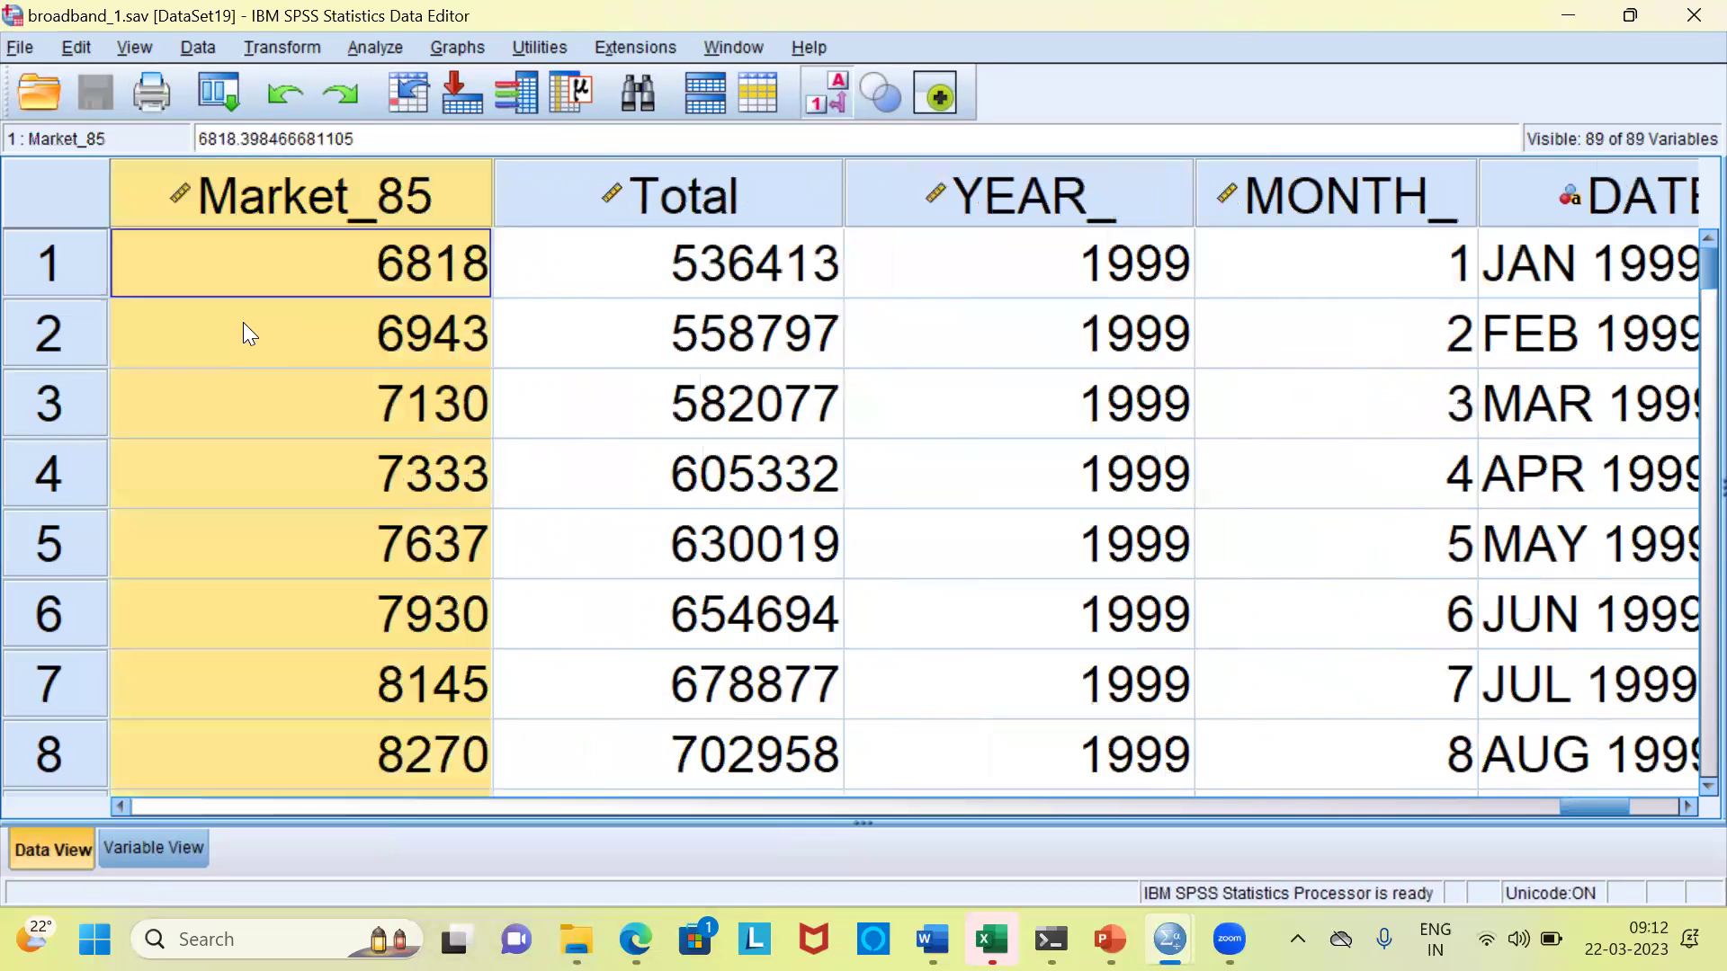
left_click(711, 272)
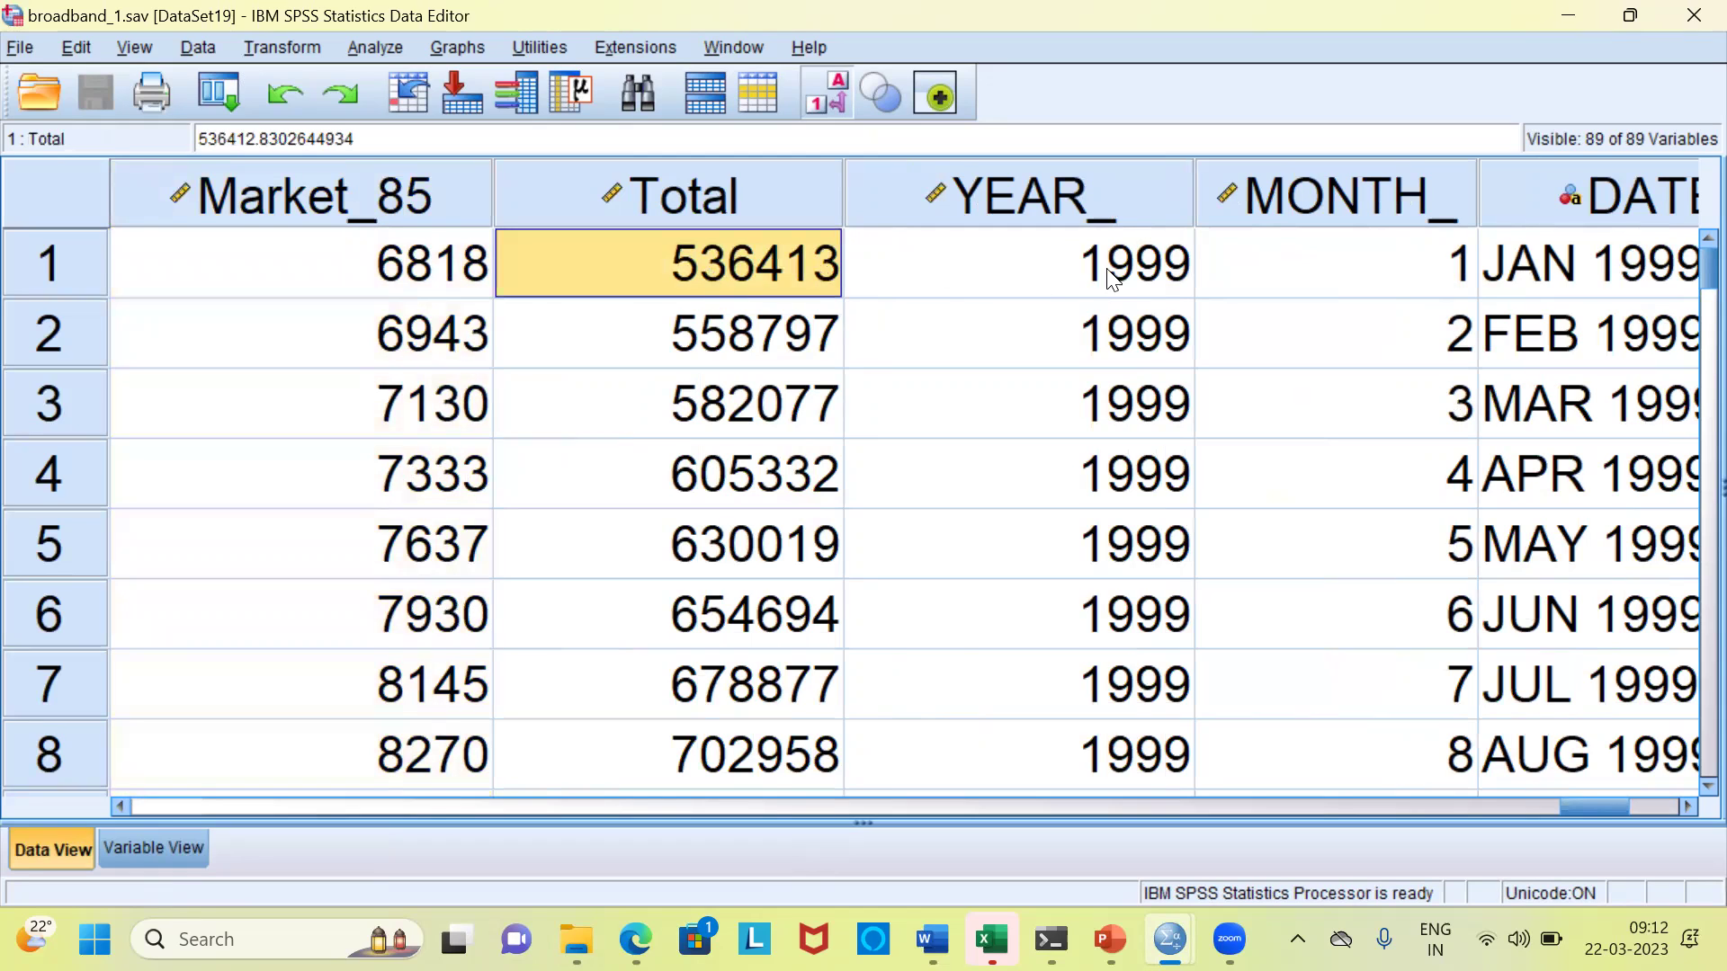
left_click(1099, 211)
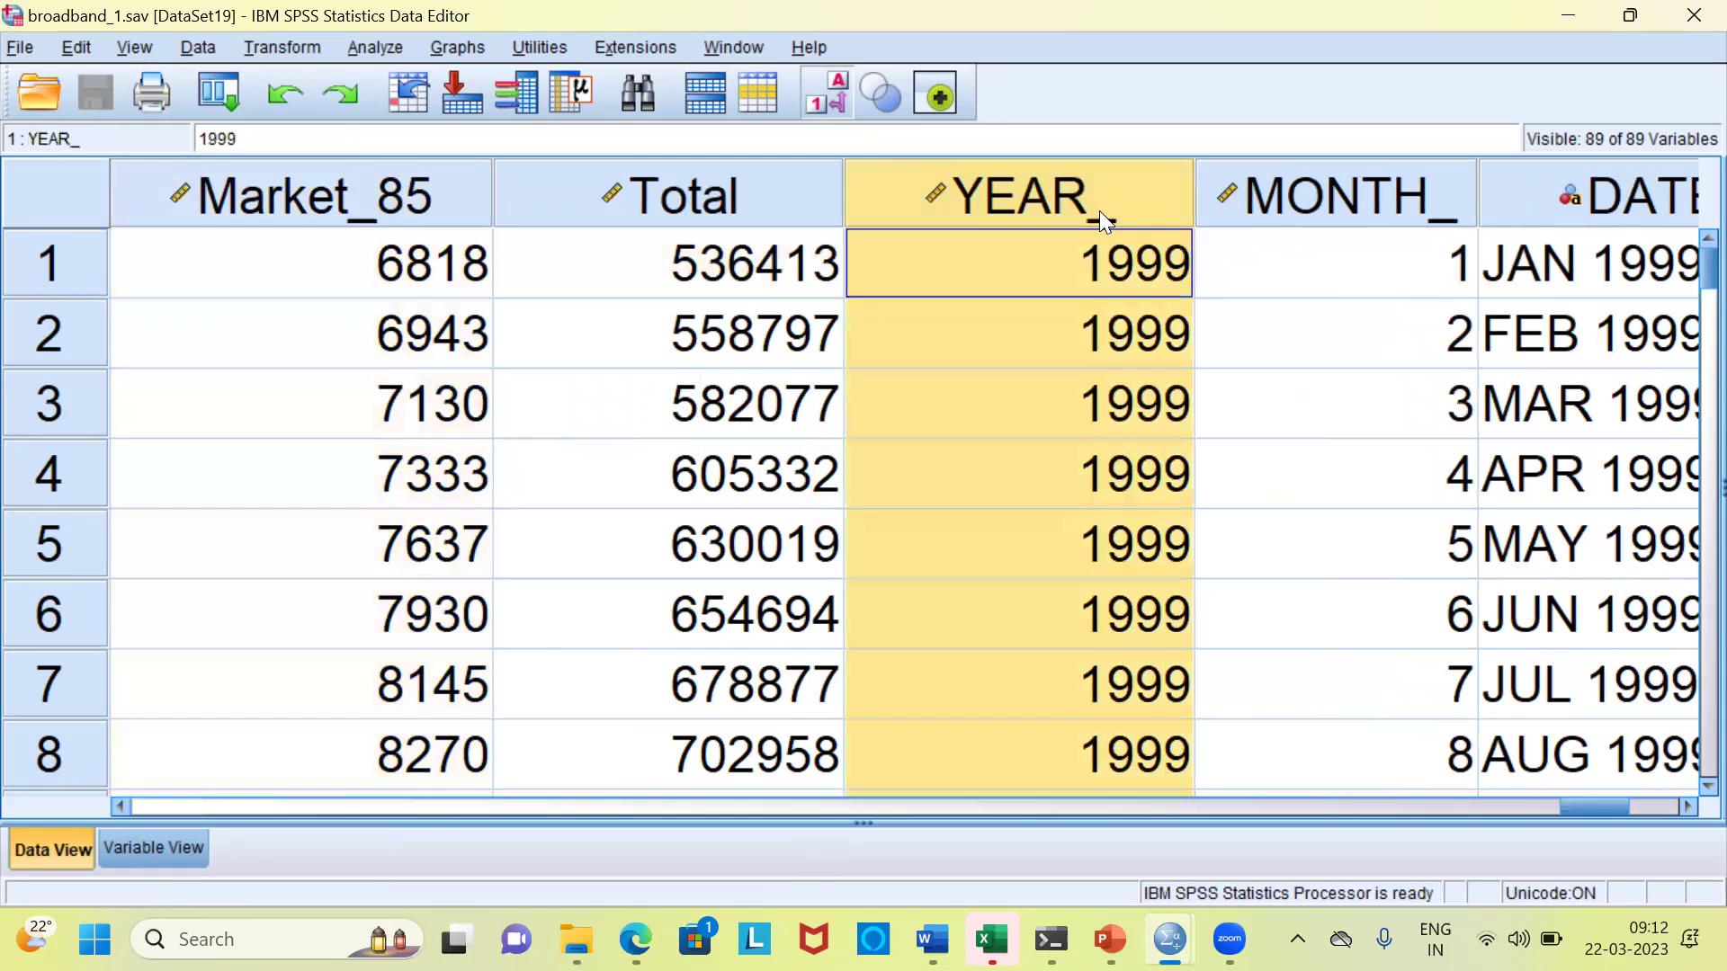
left_click(1336, 209)
left_click(1541, 198)
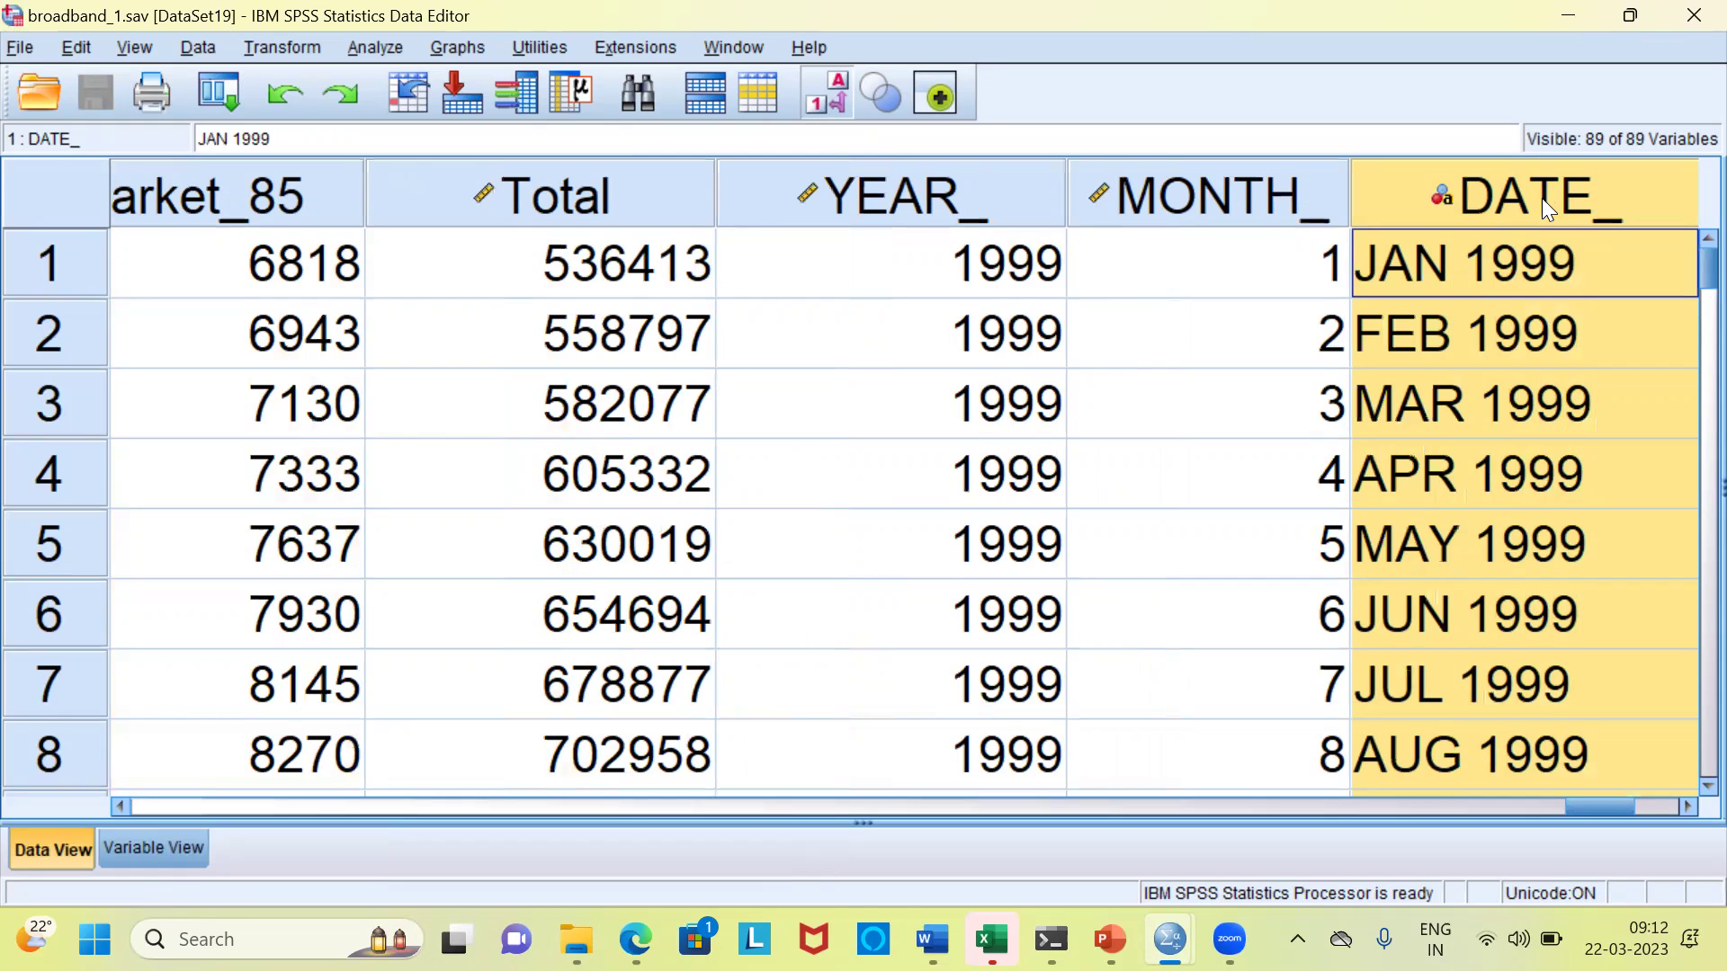
left_click(1683, 806)
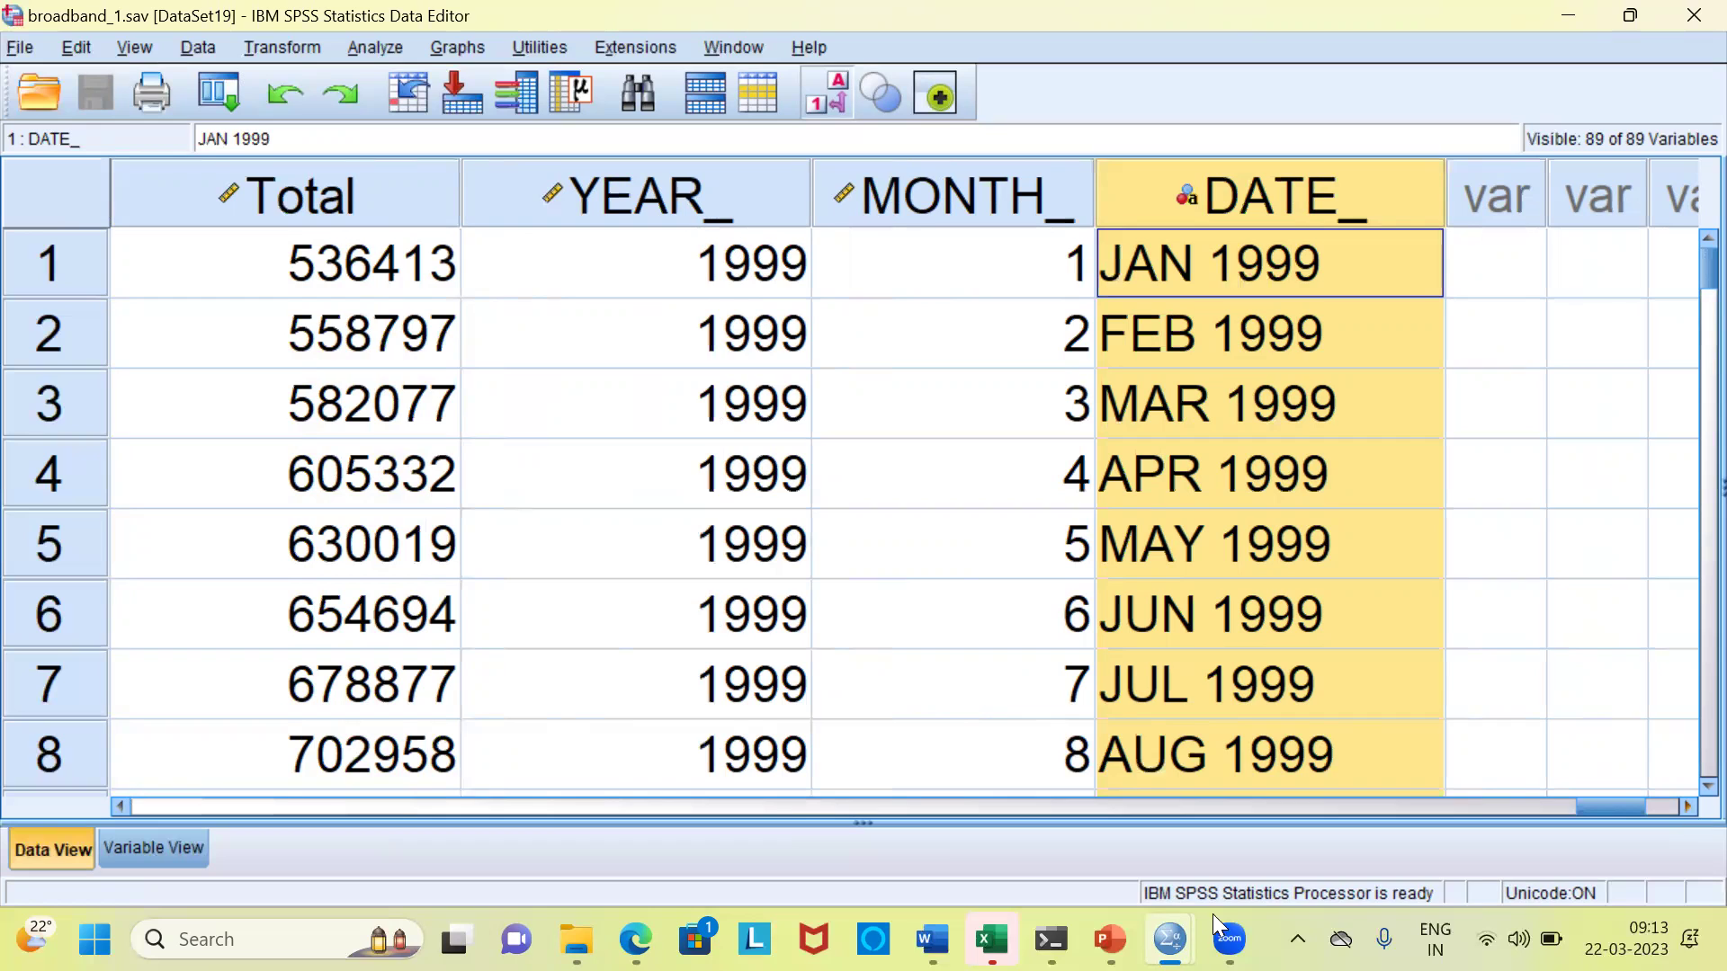
Step: Switch back to File Explorer and select the Canonical correlation.sps syntax file in the English samples folder
mouse_move(577, 939)
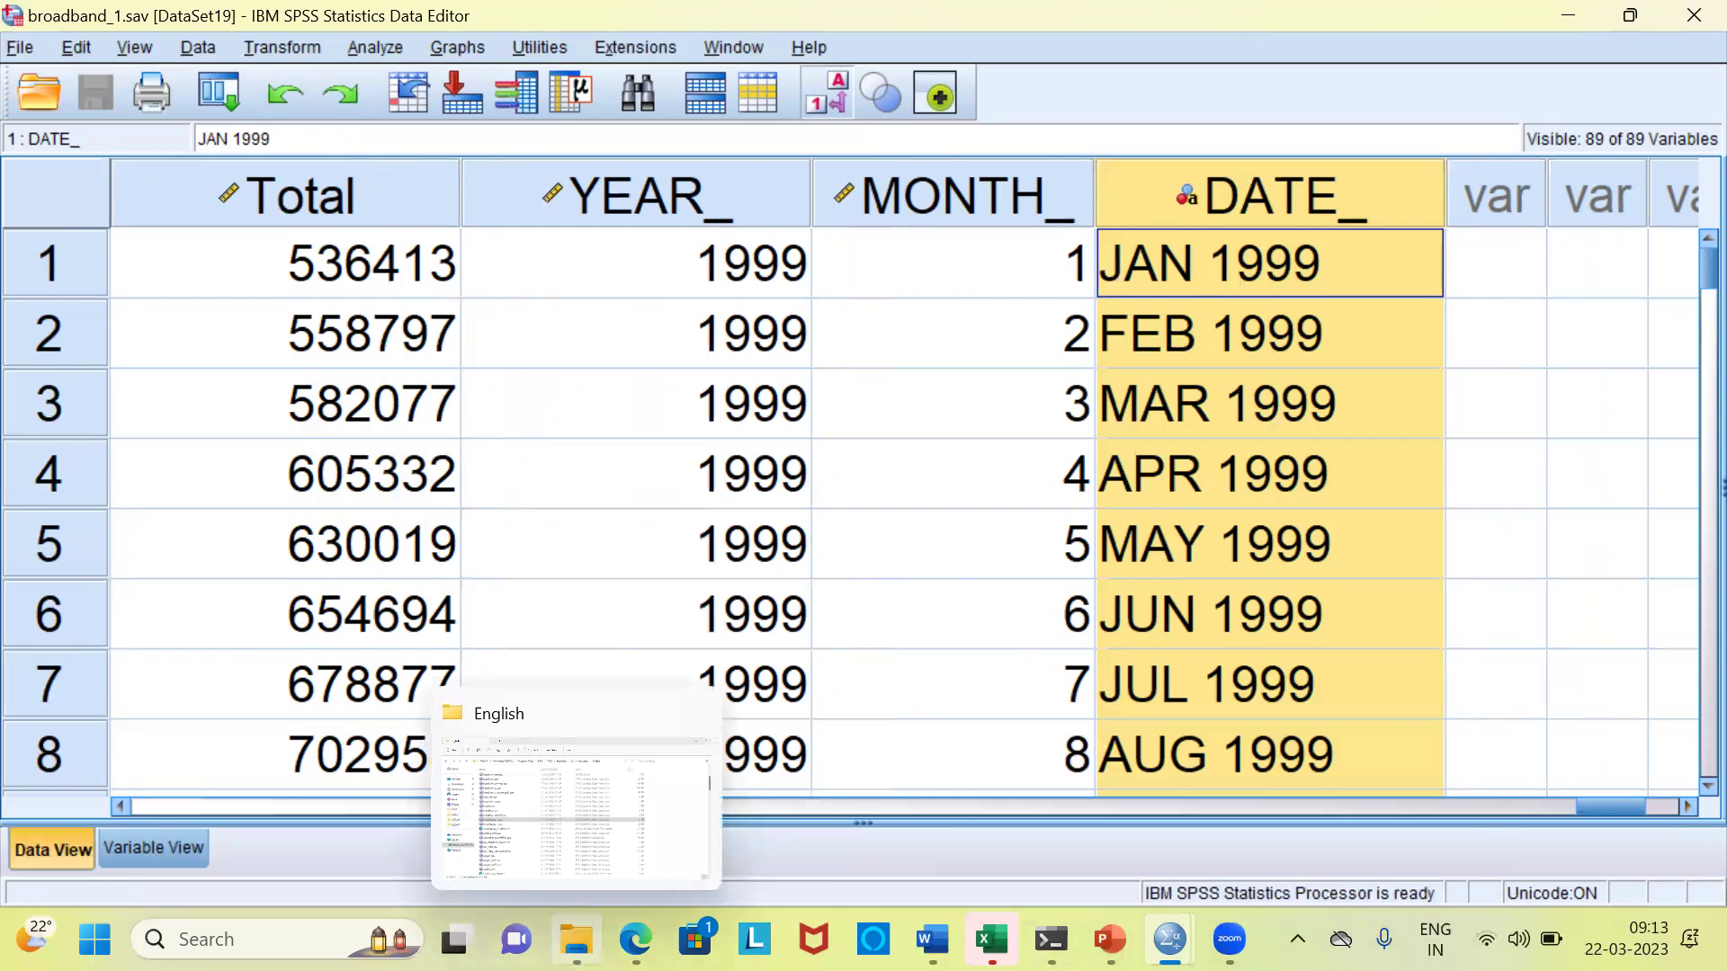
left_click(531, 836)
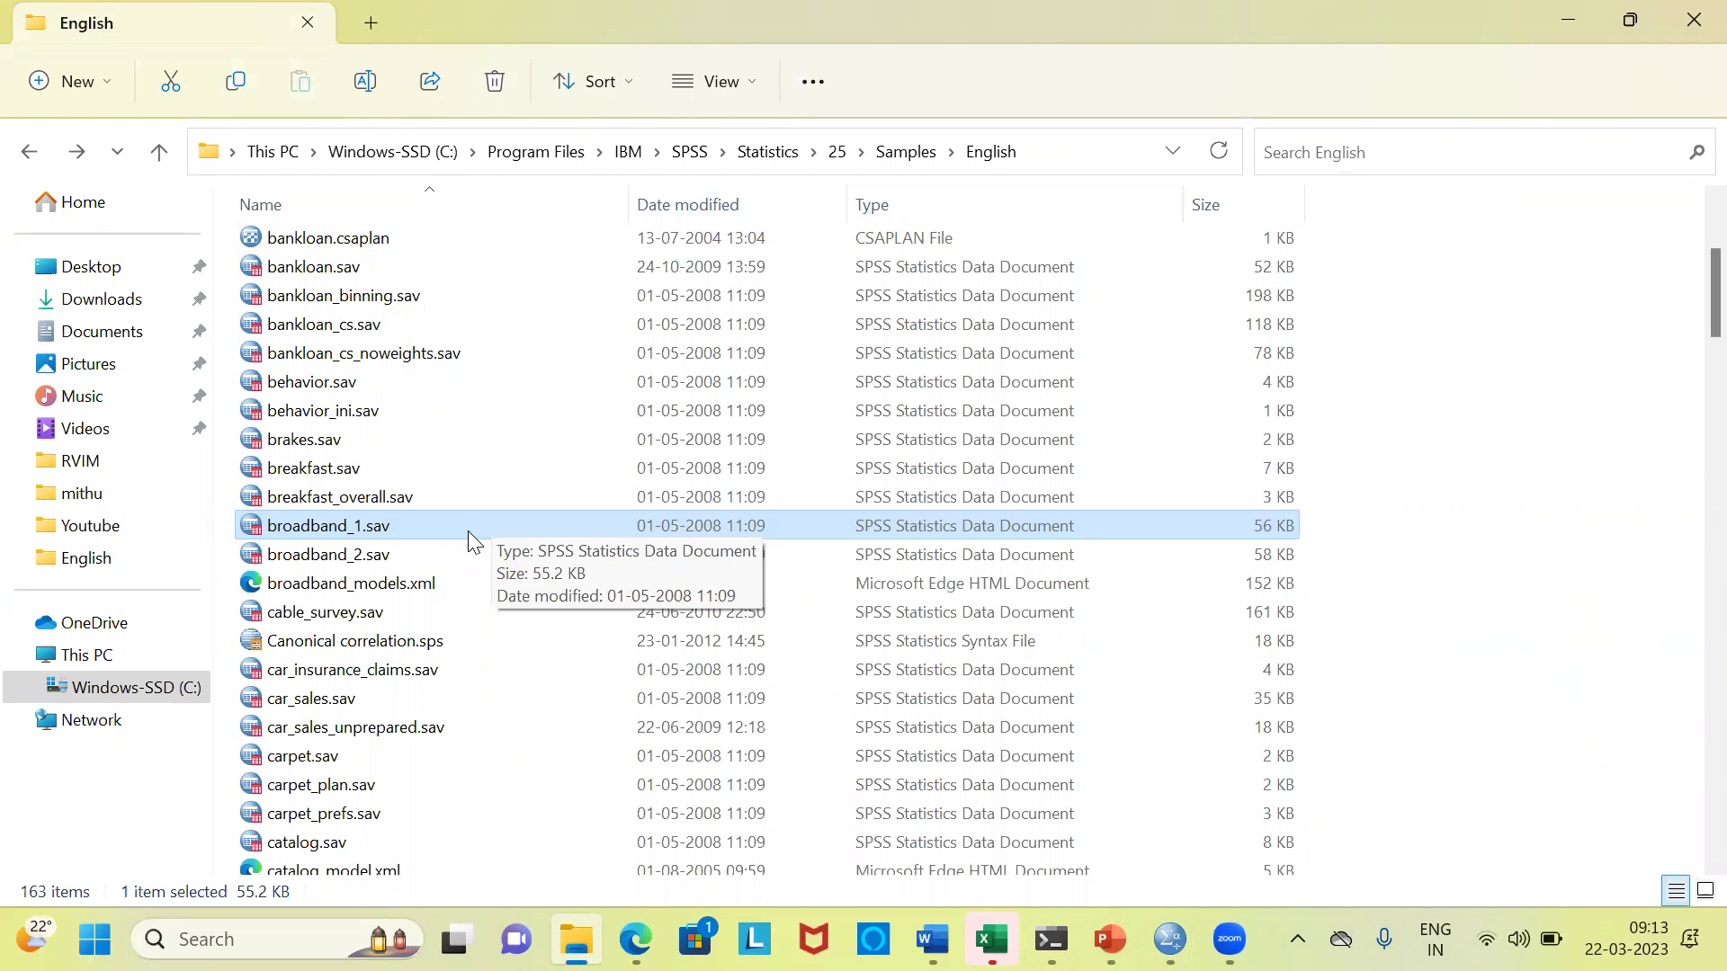
left_click(361, 644)
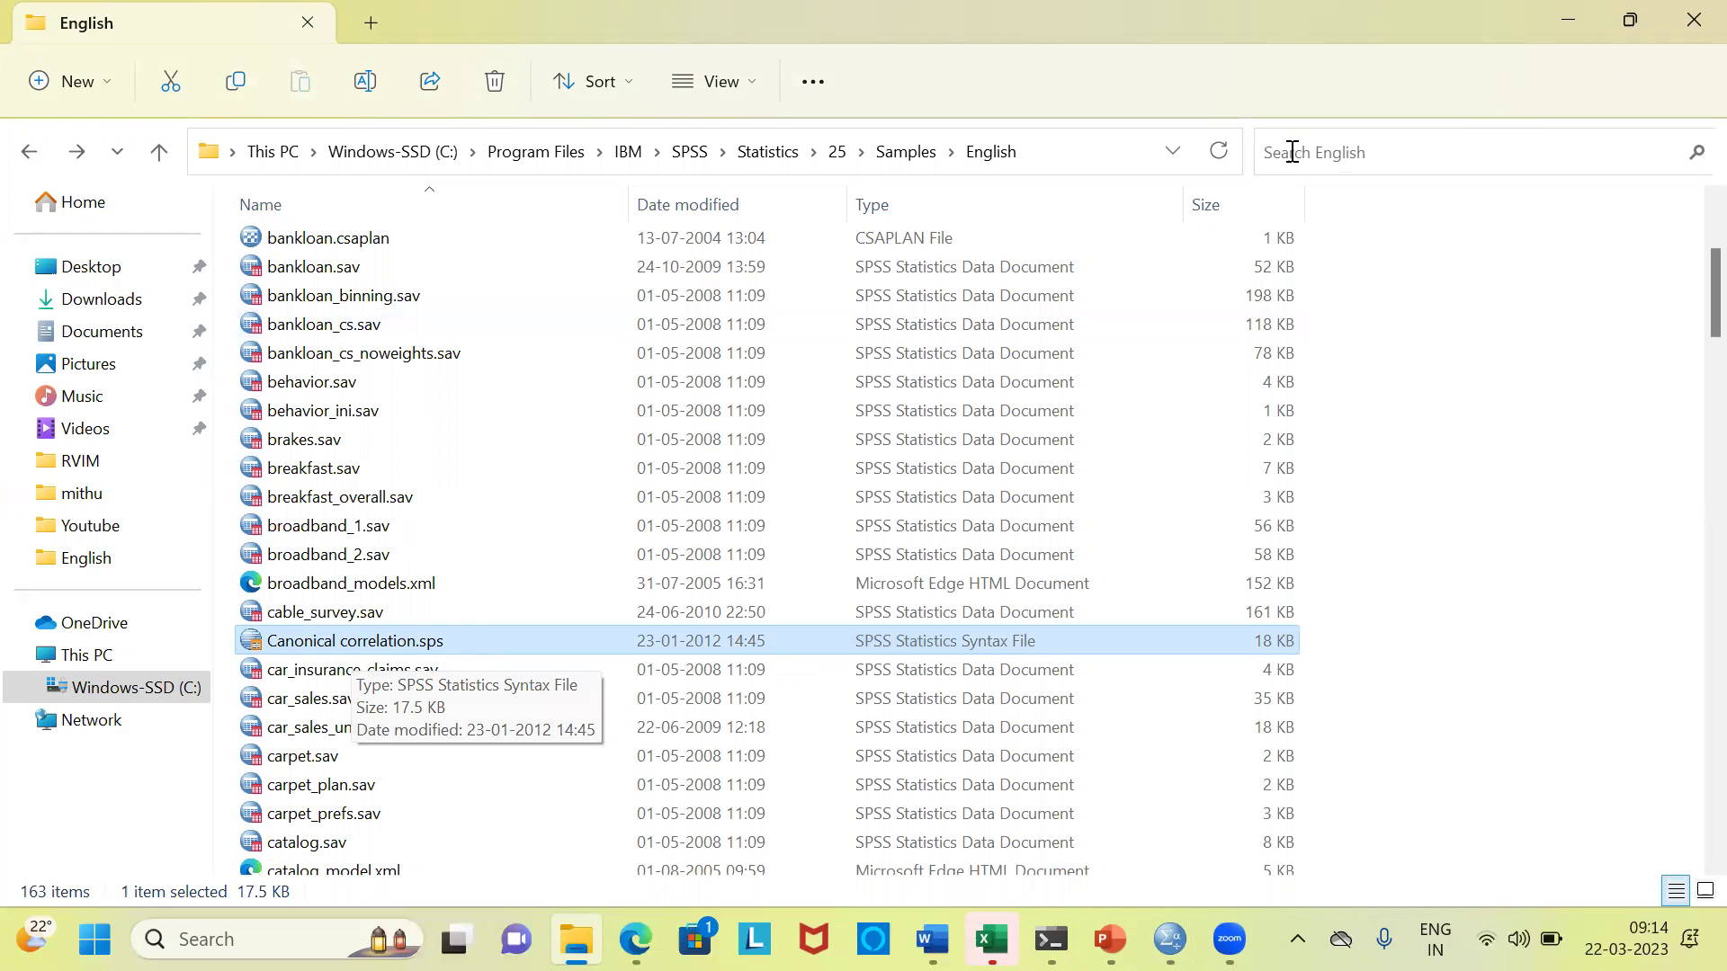
Step: Search the English samples folder for "ridge", and return to the start of the full file listing
left_click(1326, 150)
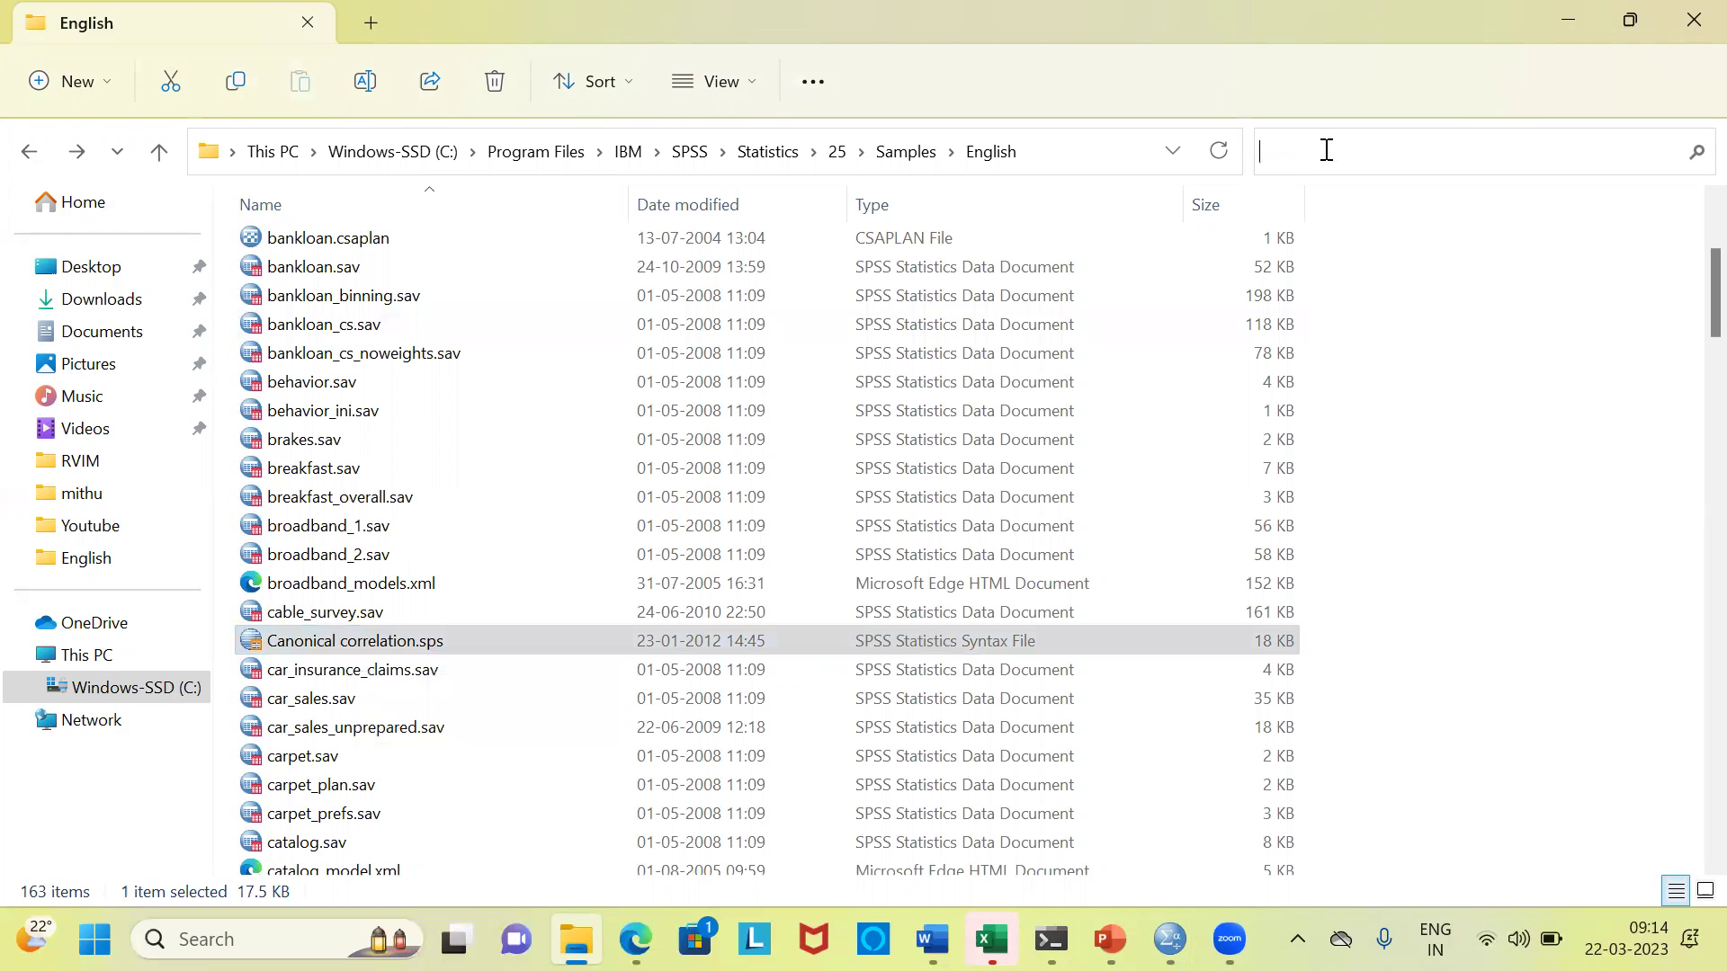
type("ridge")
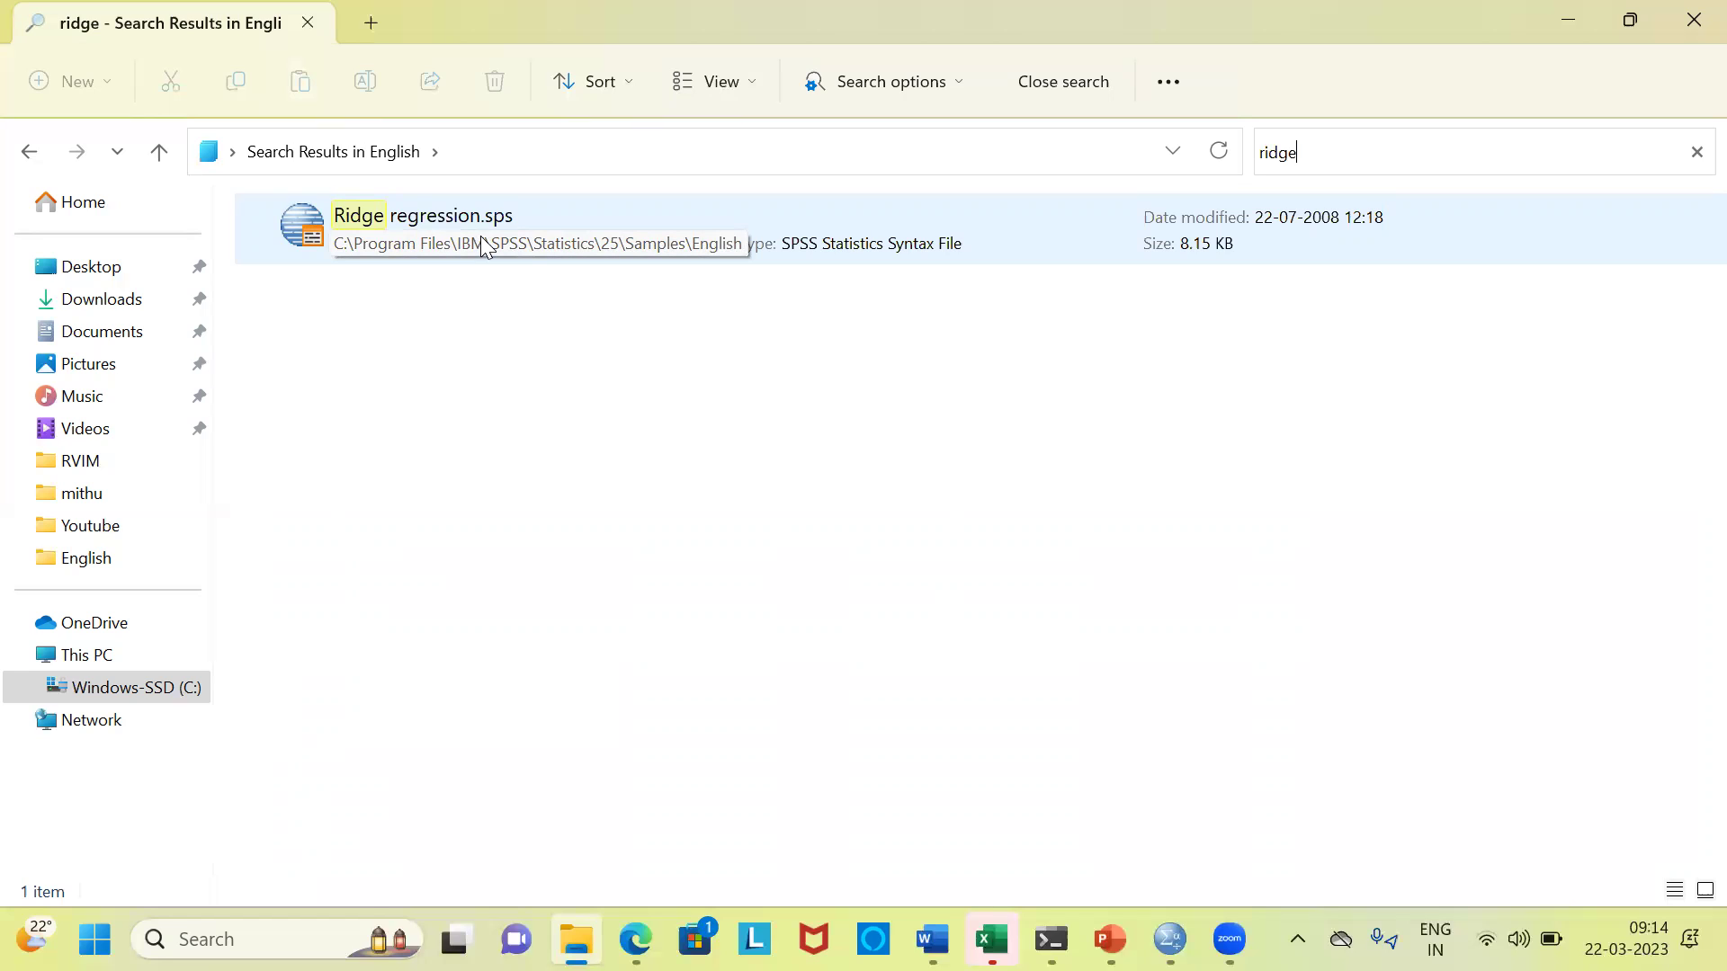
left_click(29, 153)
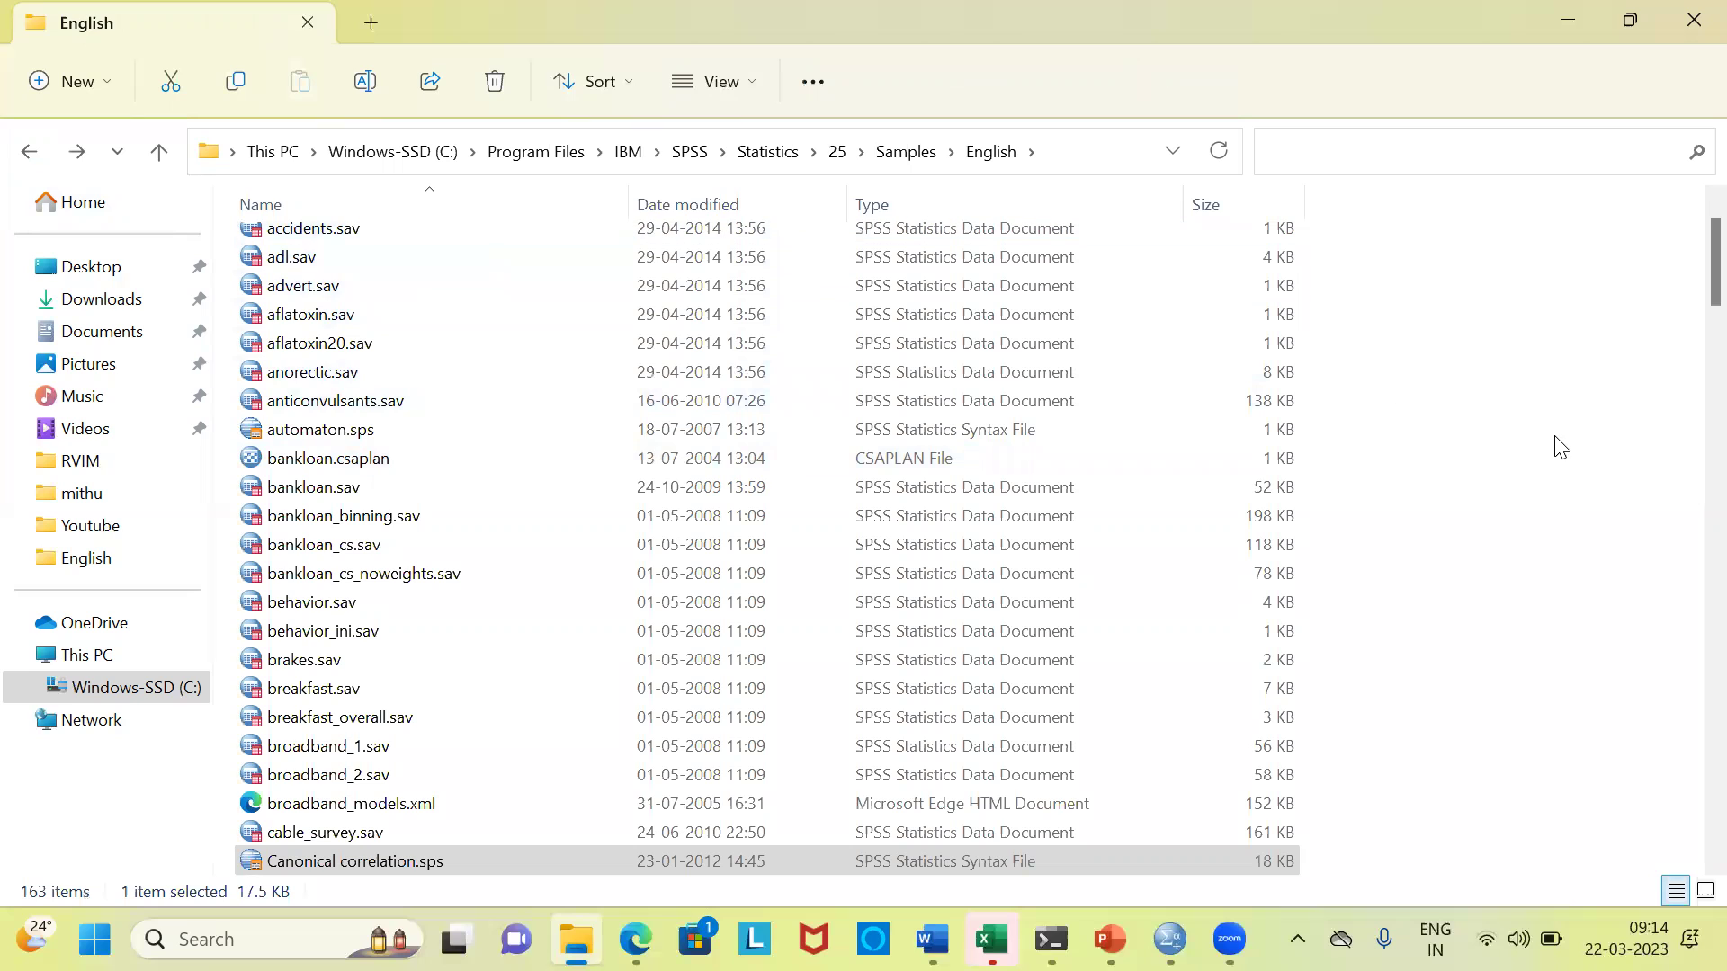
scroll(1689, 275, "up", 2)
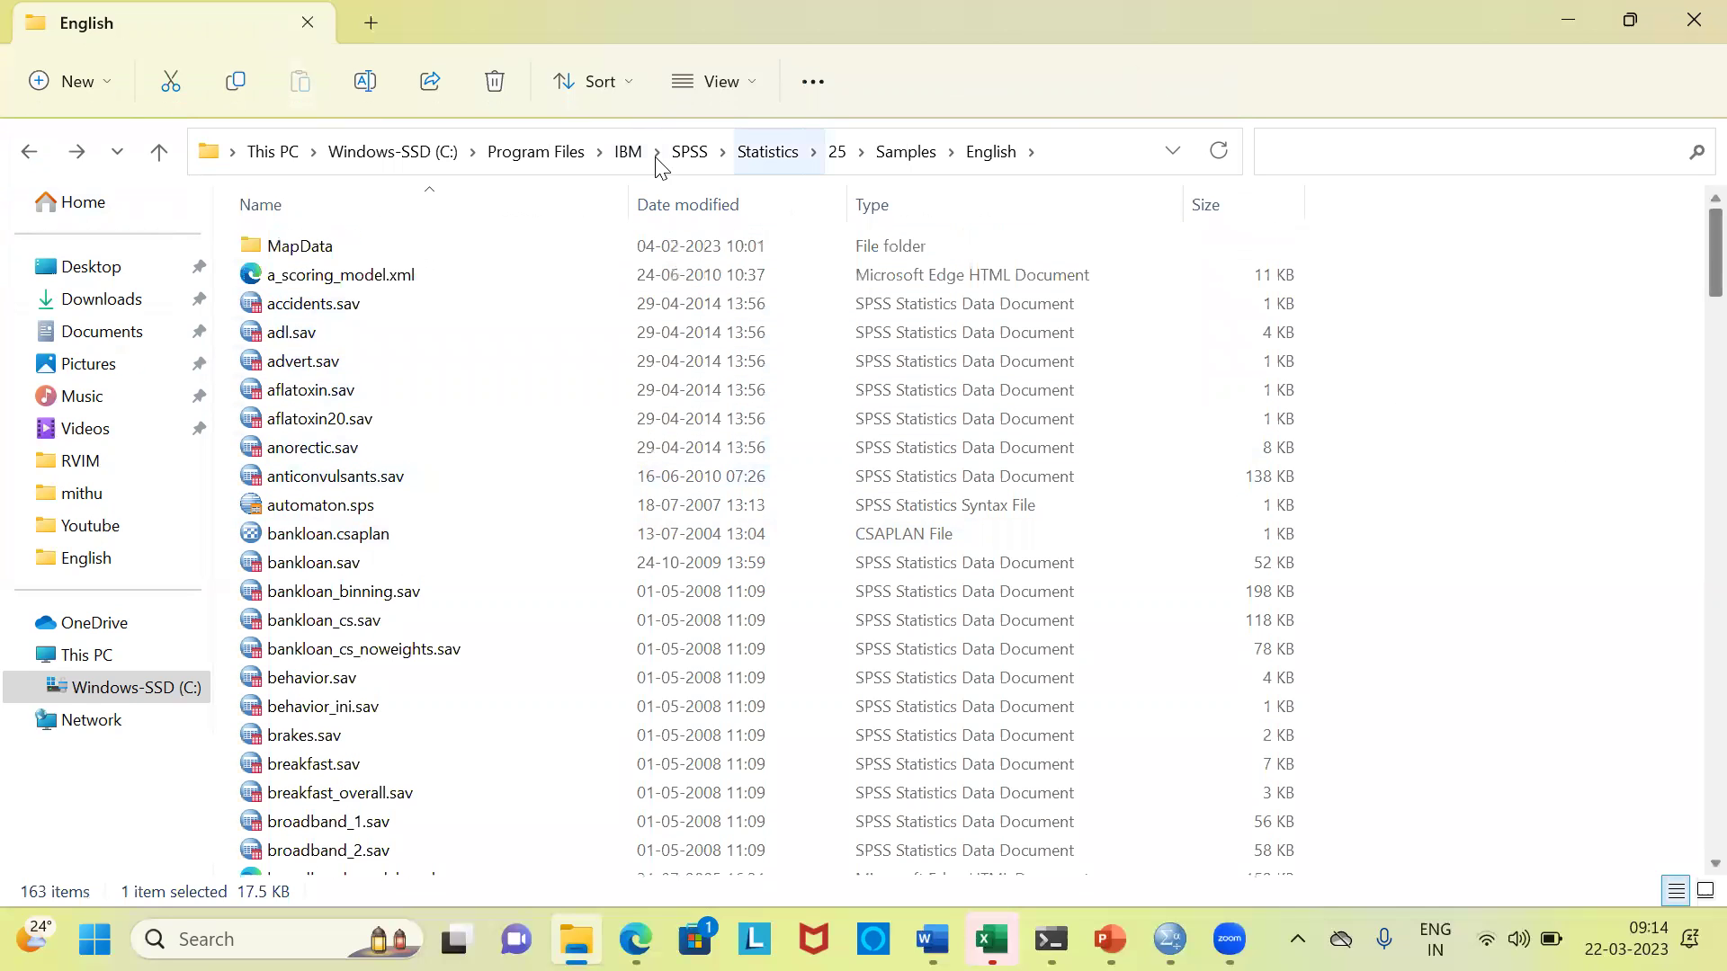